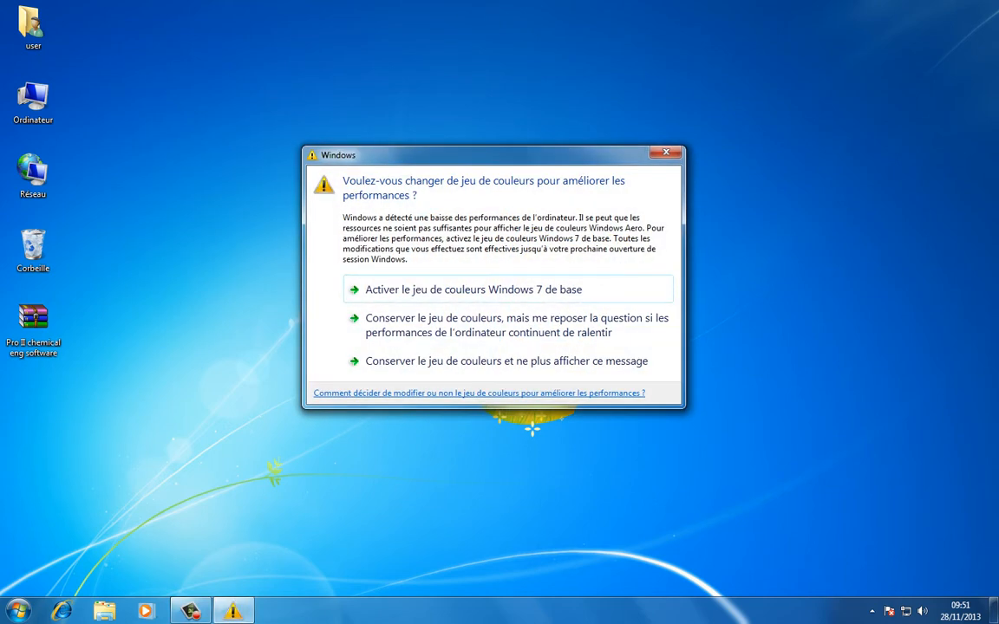
Step: Dismiss the colour-scheme performance prompt and open the Pro II chemical eng software archive from the desktop
click(666, 152)
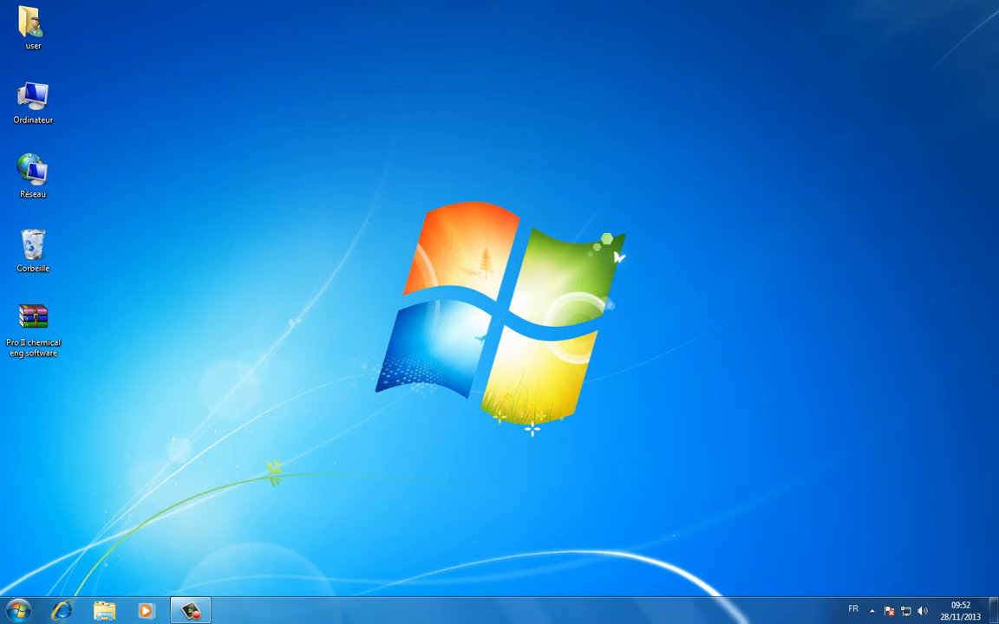
click(33, 323)
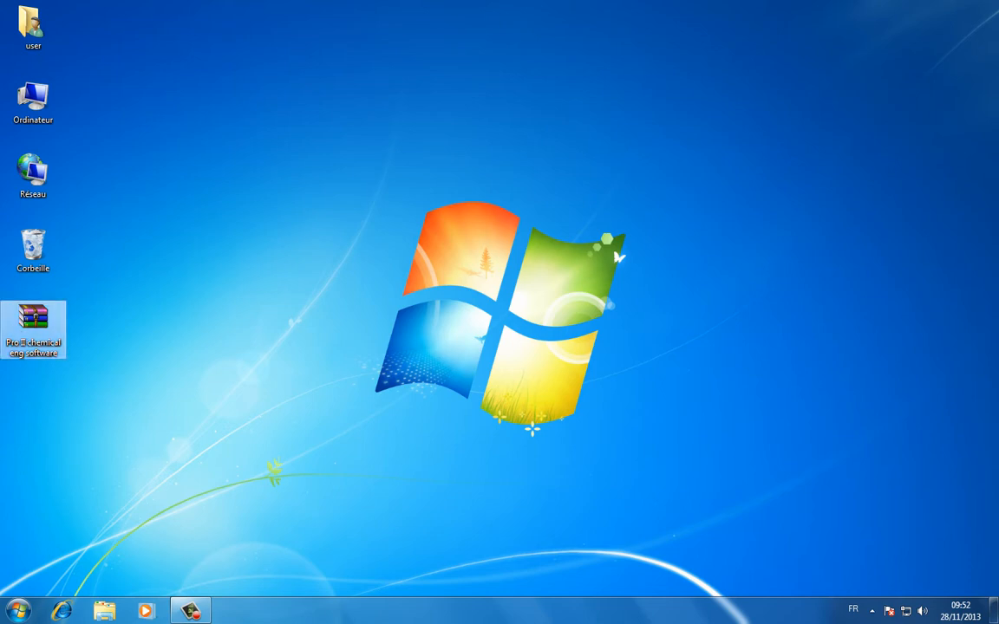
drag(33, 322, 165, 322)
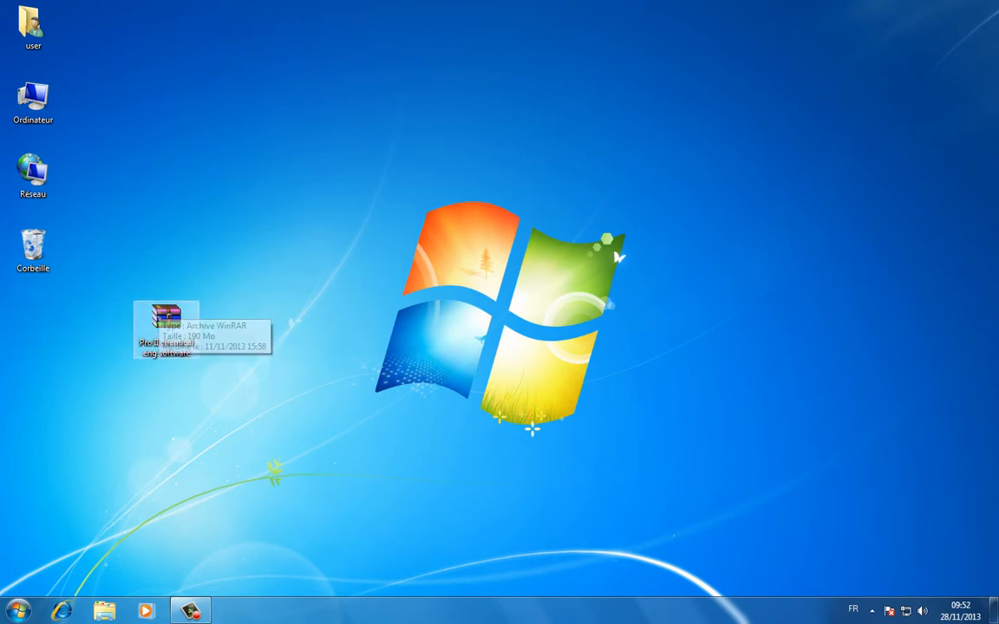
double_click(165, 314)
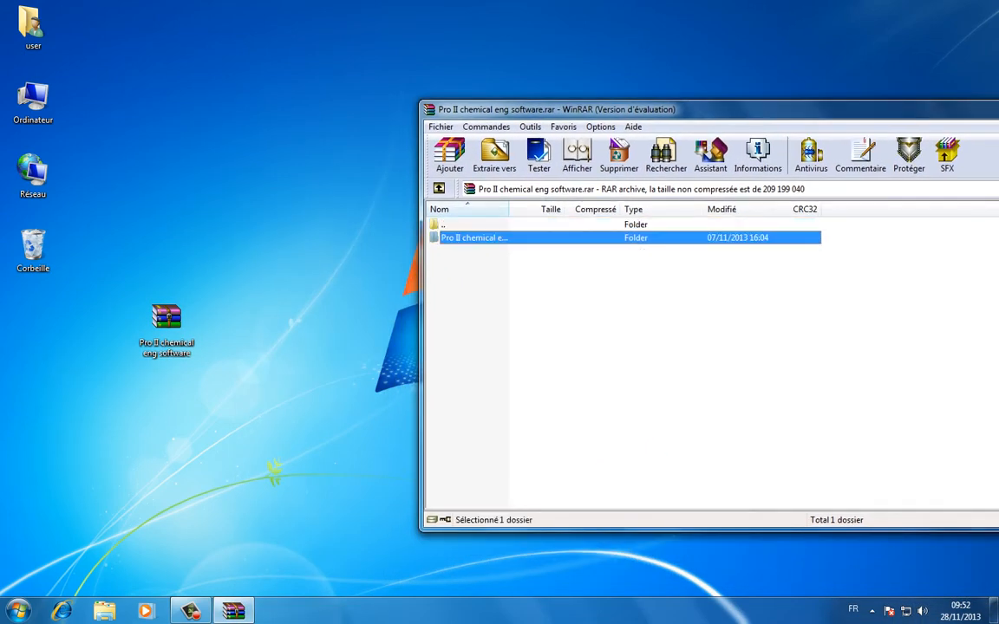
Step: Extract the Pro II chemical eng software folder to the desktop and close the archive
drag(473, 237, 278, 252)
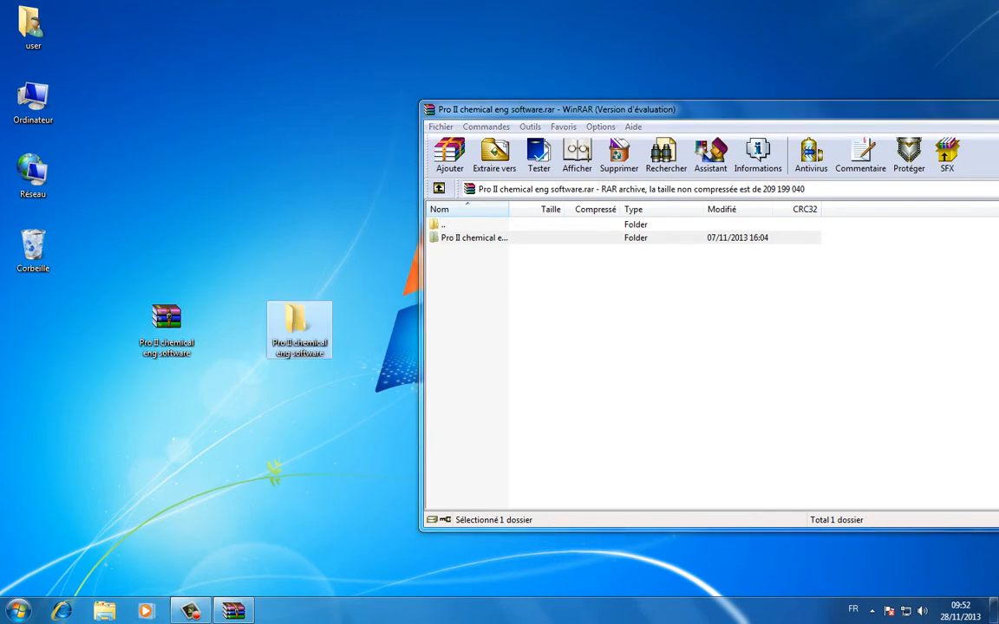
drag(625, 109, 316, 249)
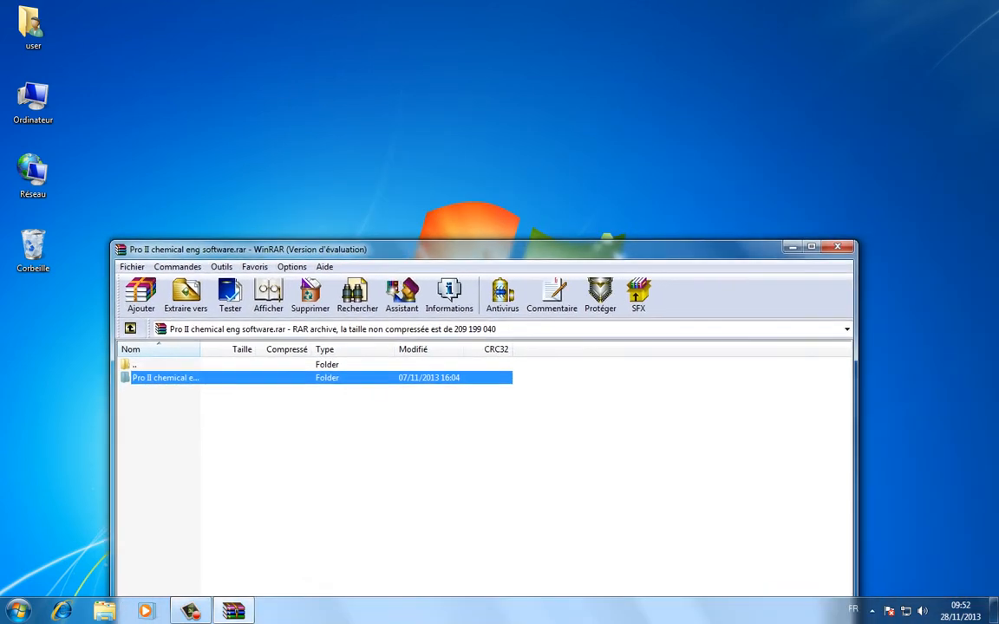
click(837, 247)
drag(298, 321, 302, 98)
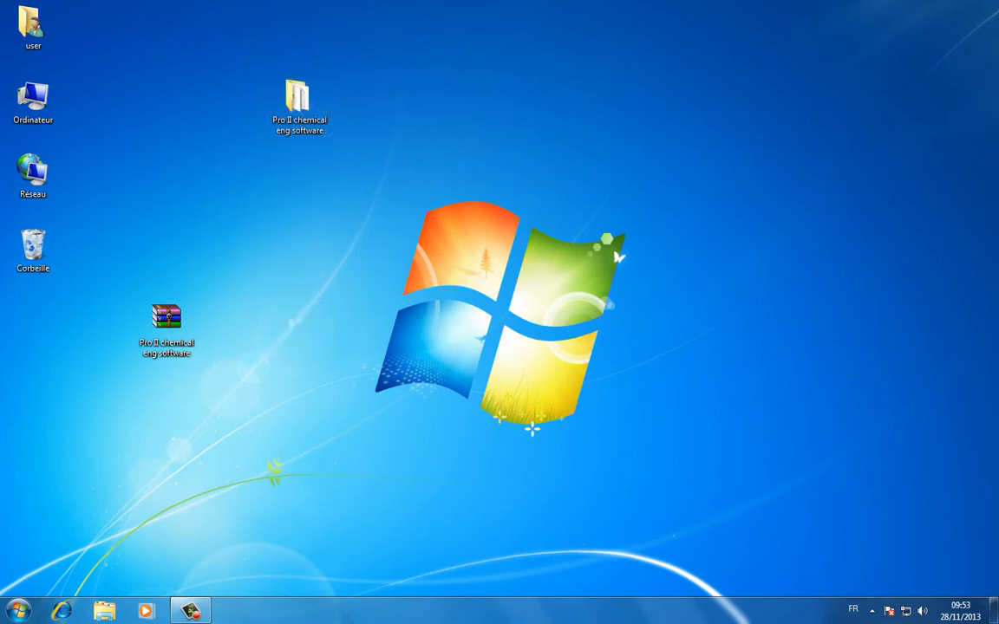
Step: Open the extracted Pro II chemical eng software folder and launch its setup application
drag(239, 69, 304, 124)
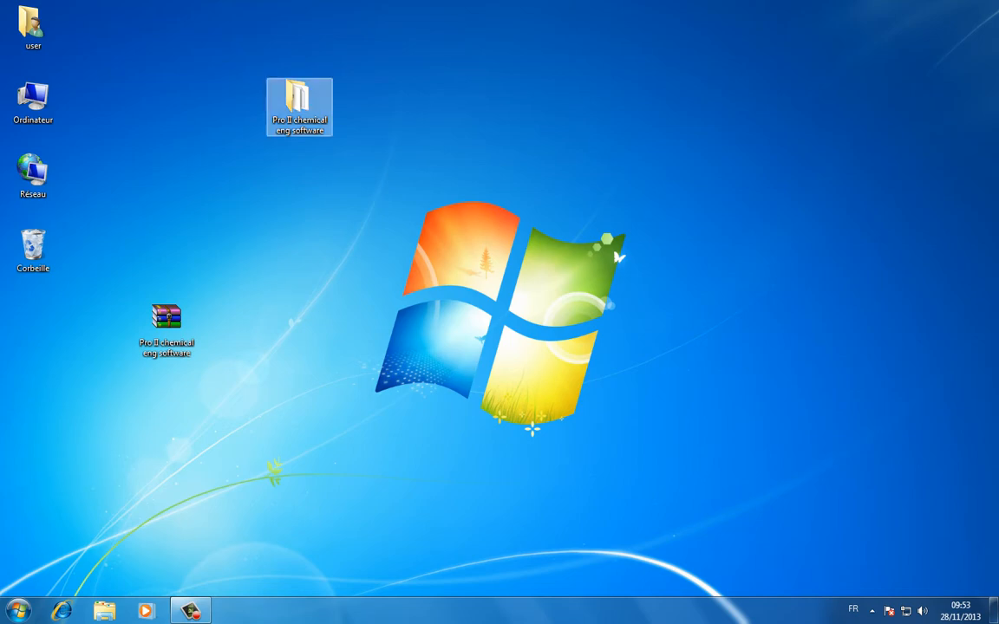
double_click(299, 106)
drag(486, 105, 641, 86)
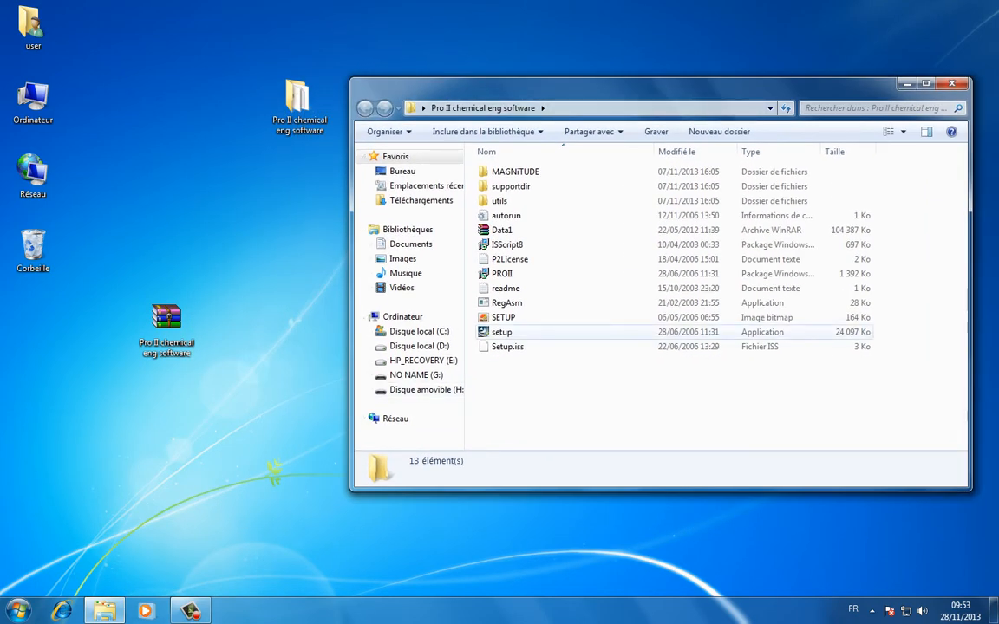
click(501, 334)
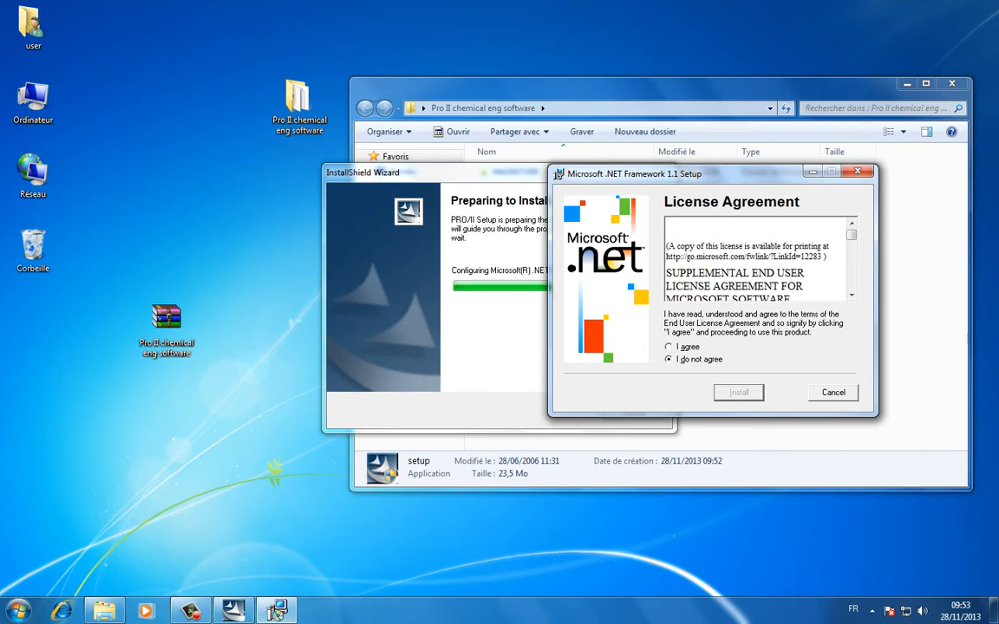
Step: Agree to the Microsoft .NET Framework 1.1 license and install the framework
drag(668, 175, 562, 239)
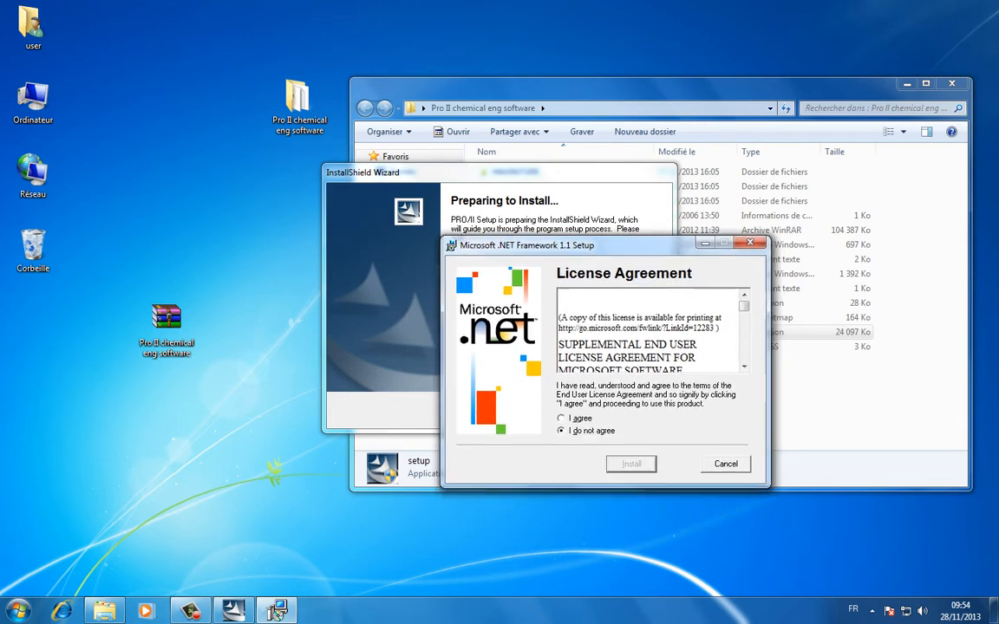
key(alt+a)
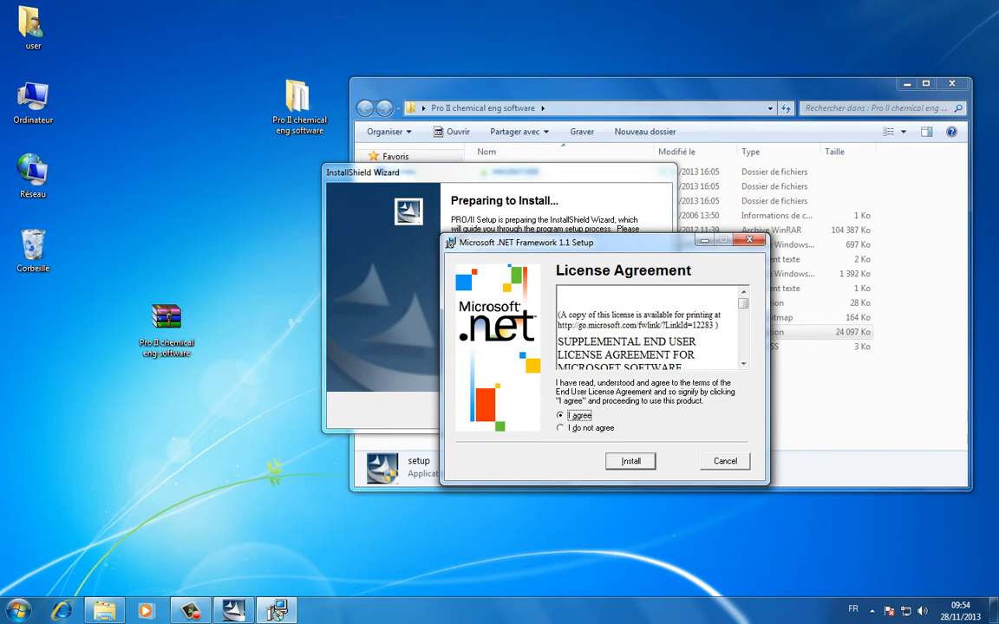
click(630, 461)
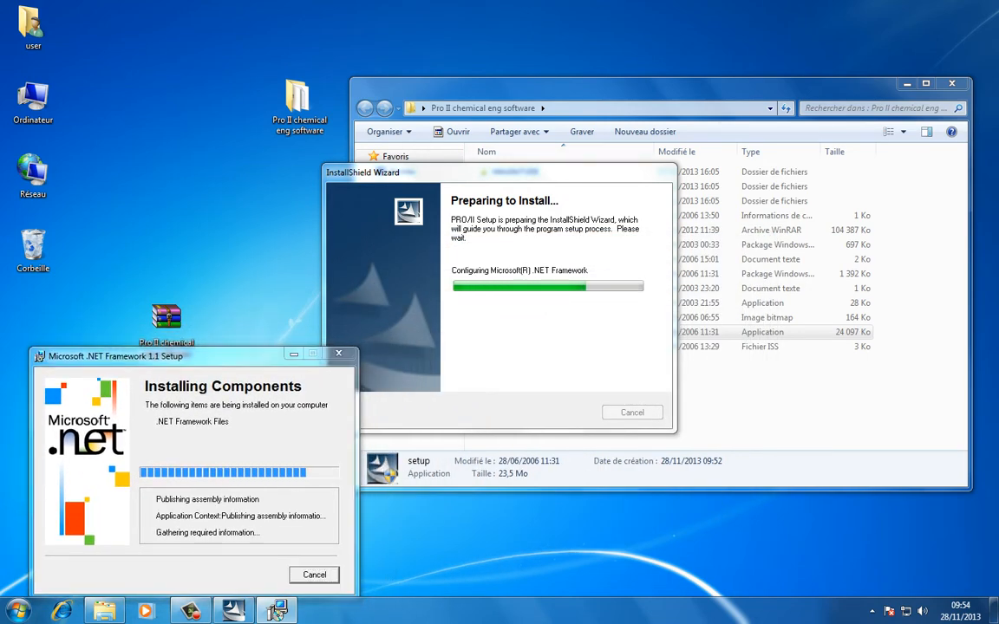
Step: Open the MAGNiTUDE subfolder of the extracted software to locate flxlm72.dll, and minimize the folder window
click(644, 88)
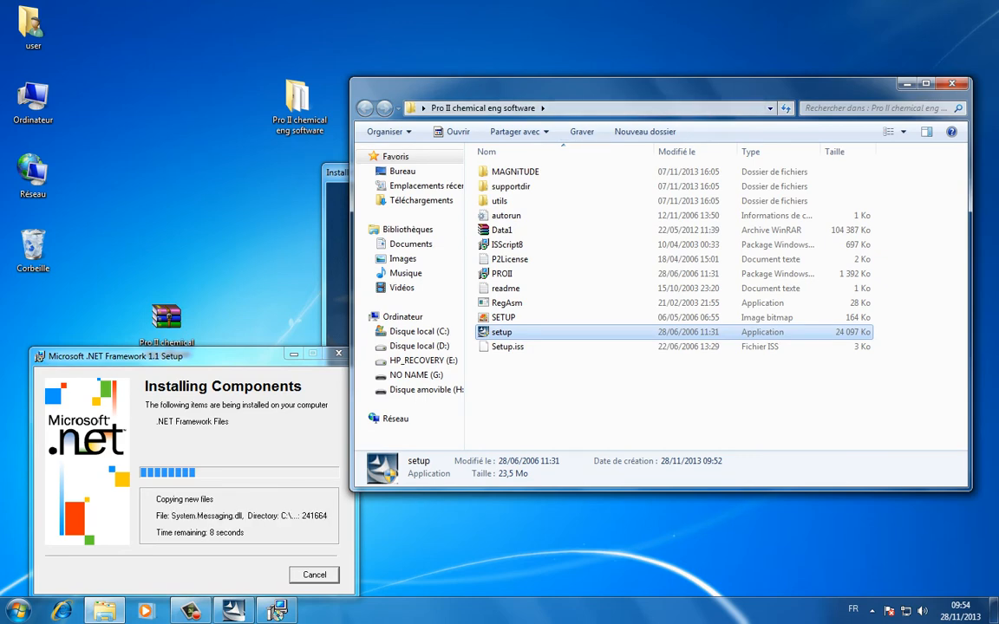
drag(643, 87, 729, 127)
click(711, 438)
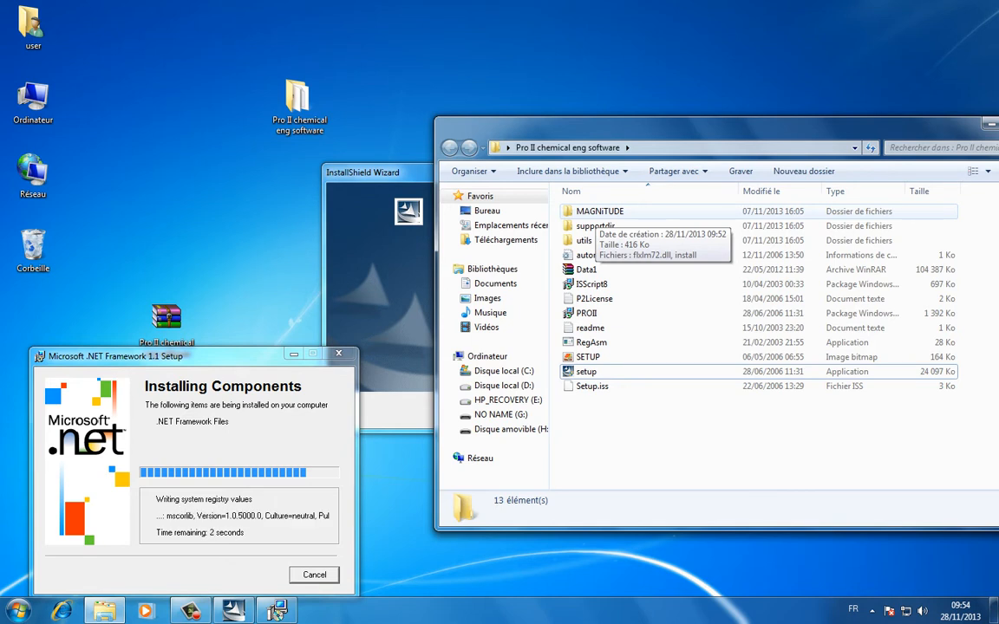
double_click(598, 211)
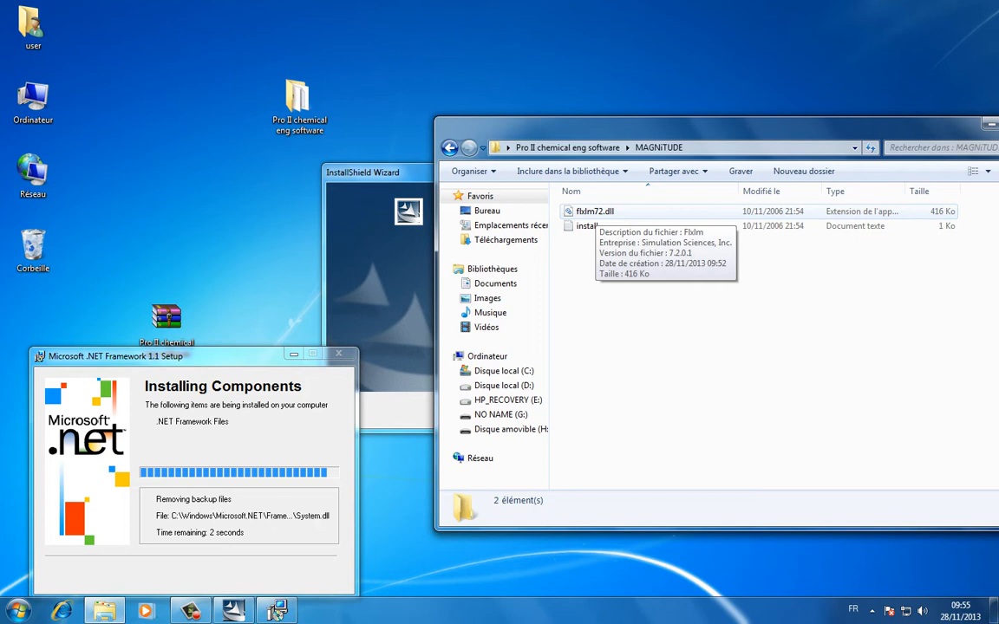
click(595, 212)
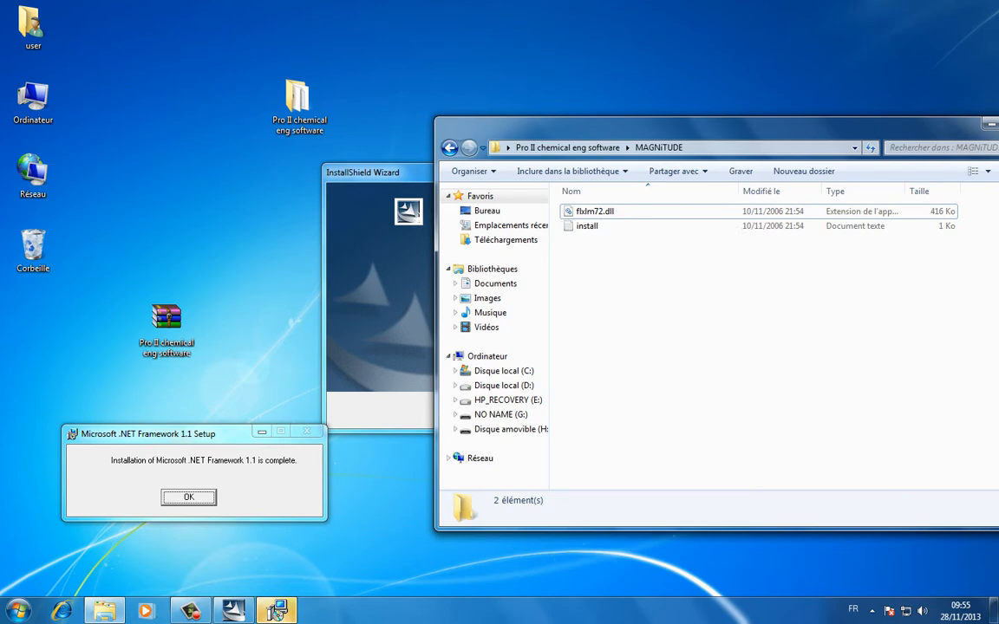
drag(720, 127, 579, 124)
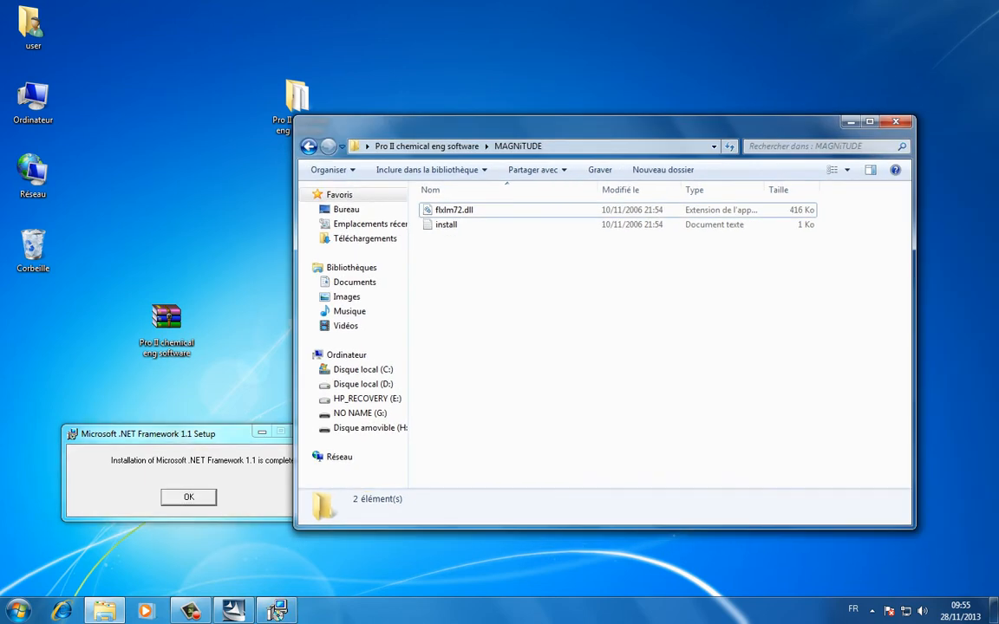
click(851, 121)
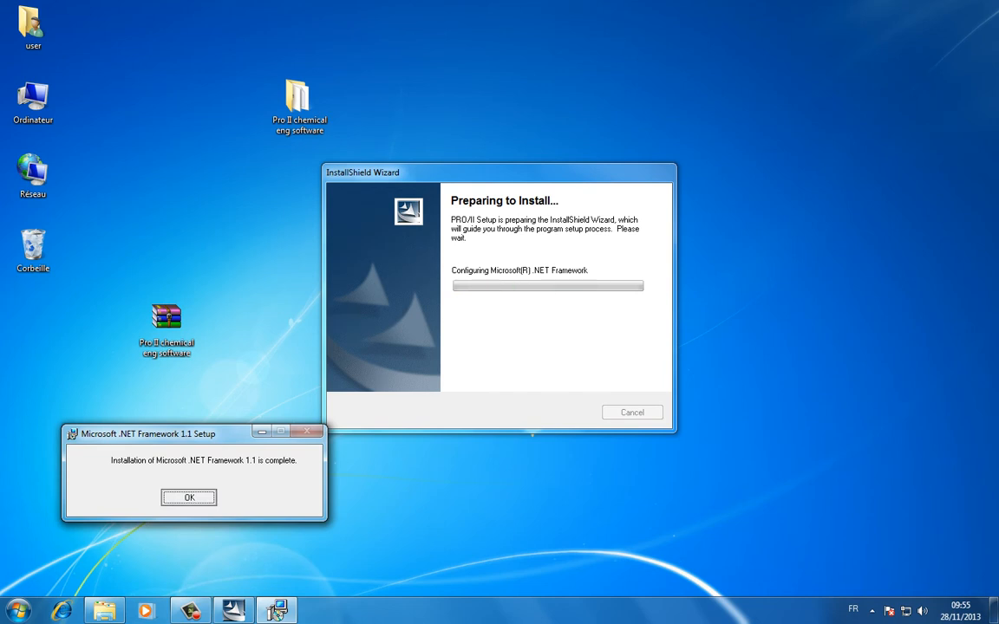
Step: Close the completed .NET Framework setup and accept the PRO/II 8.0 license agreement in the installation wizard
key(Return)
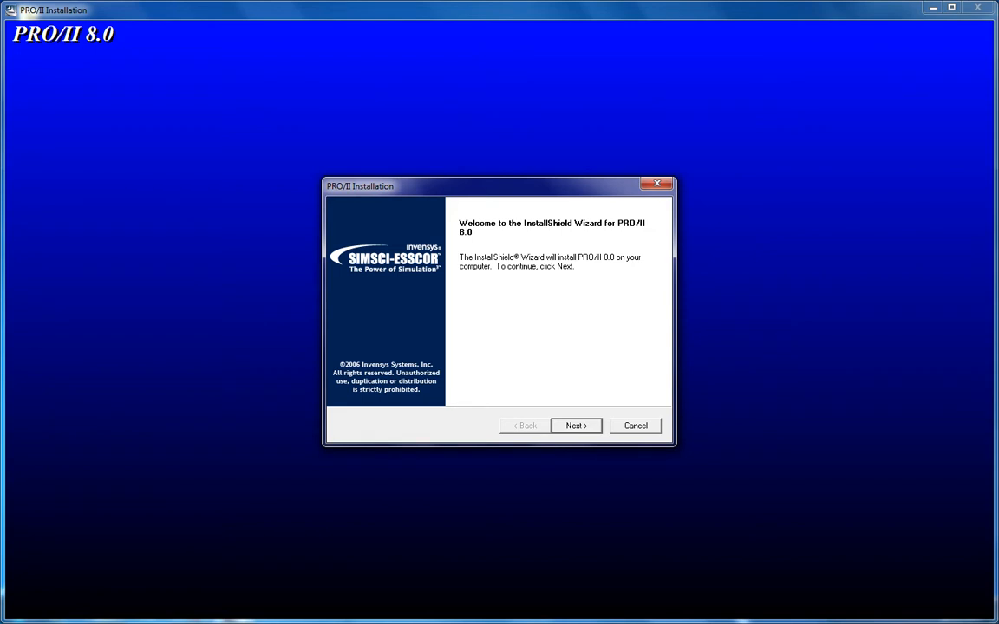
key(Return)
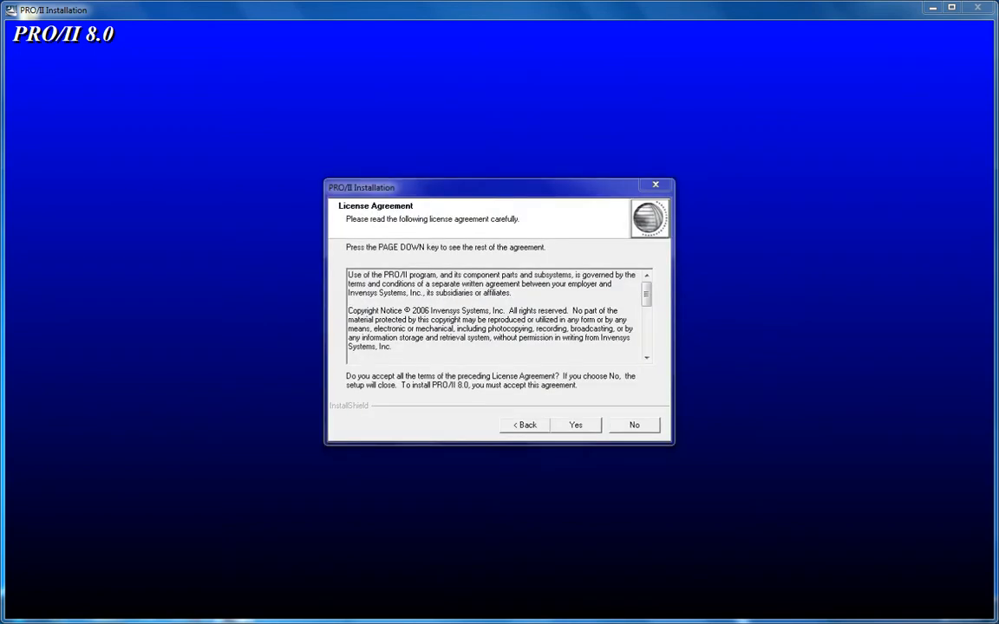
key(Return)
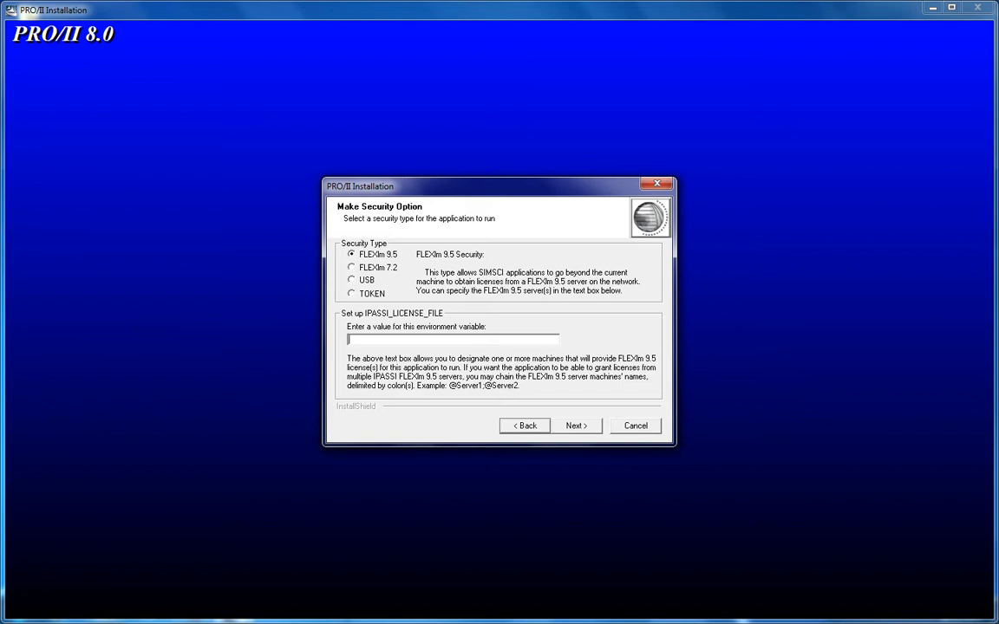
Step: Set the security type to FLEXlm 7.2, leaving the IPASSI_LICENSE_FILE value empty
click(352, 267)
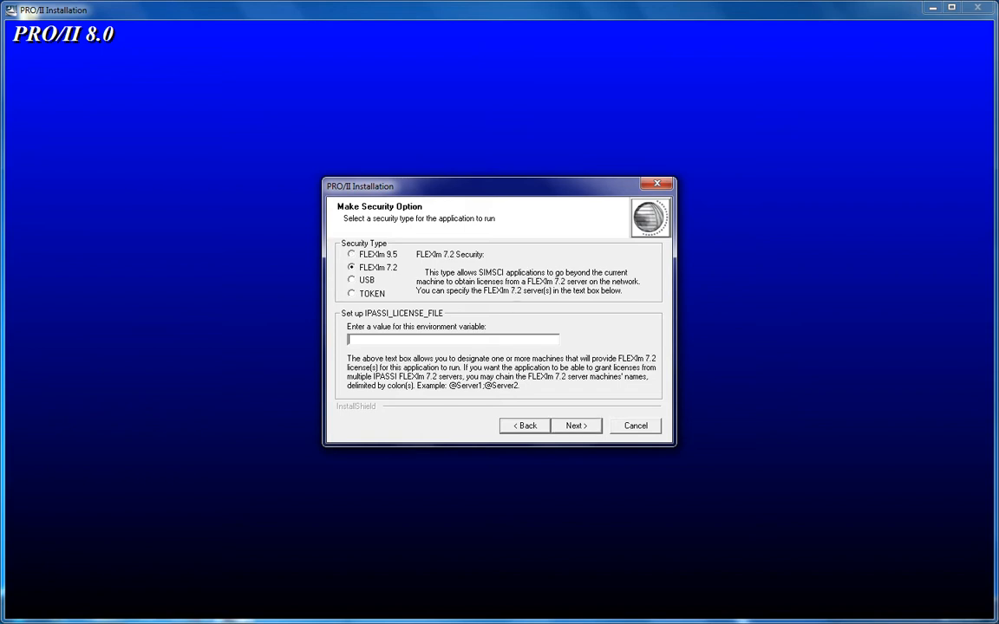
click(576, 425)
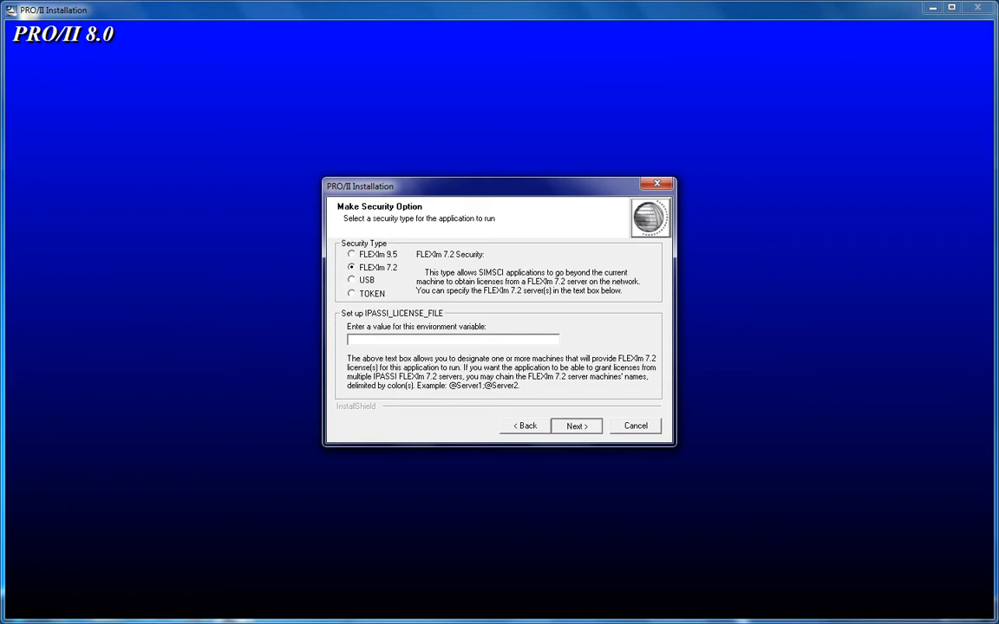
click(577, 426)
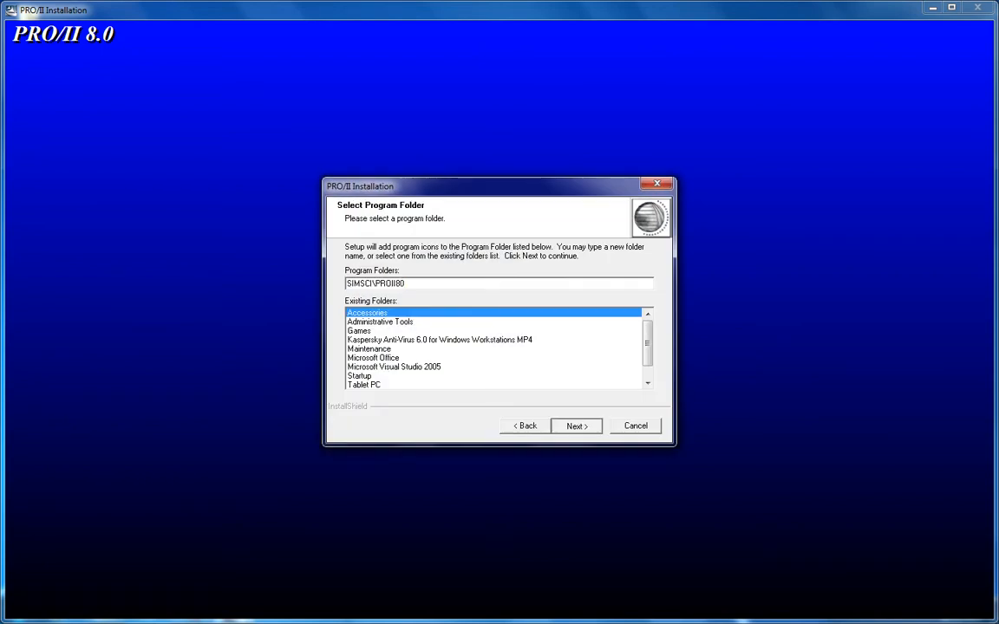
Step: Install PRO/II 8.0 with program folder SIMSCI\PROII80 and the Sentinel USB driver, and finish the setup without opening README.TXT
click(576, 425)
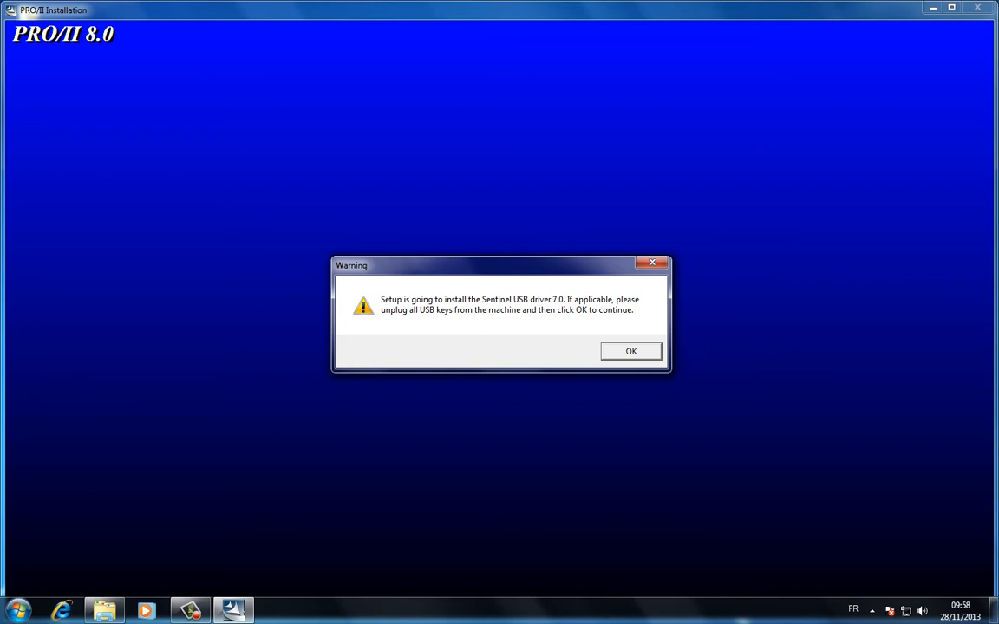
click(631, 351)
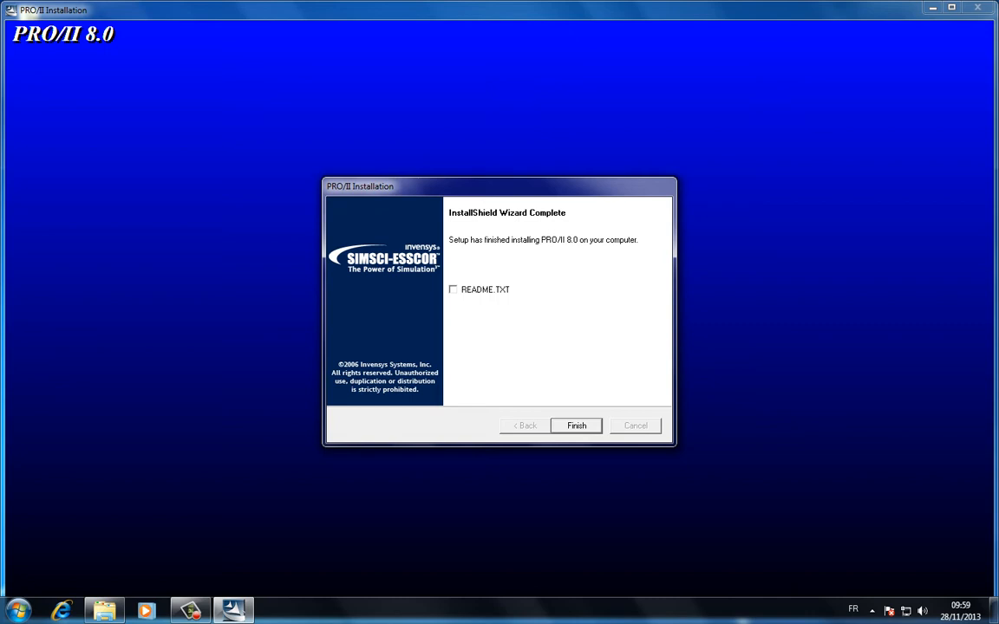
click(576, 426)
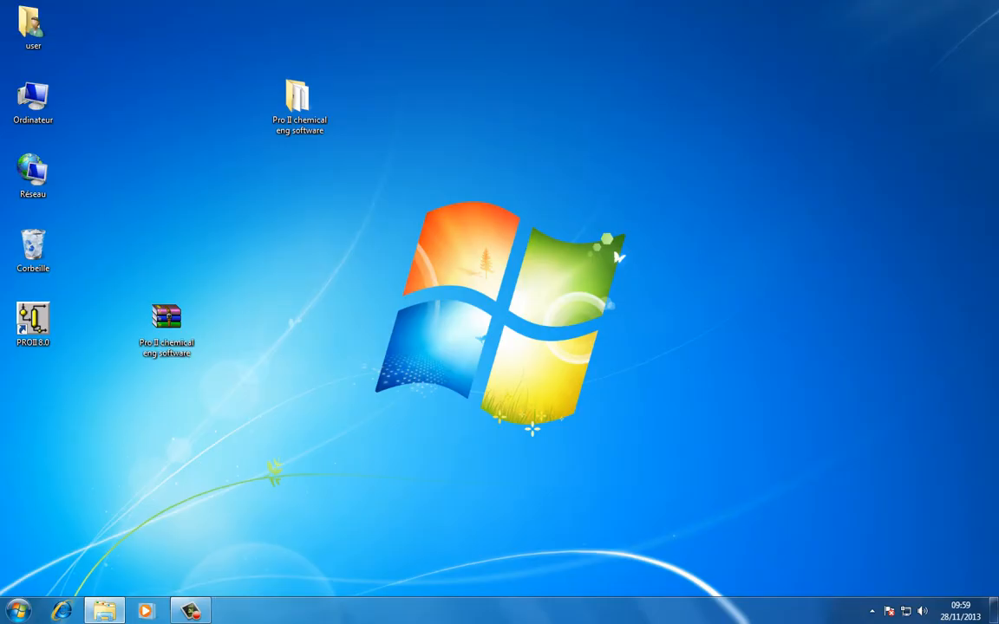
Step: Restore the MAGNiTUDE folder window and select flxlm72.dll, keeping the recorder window minimized
click(105, 611)
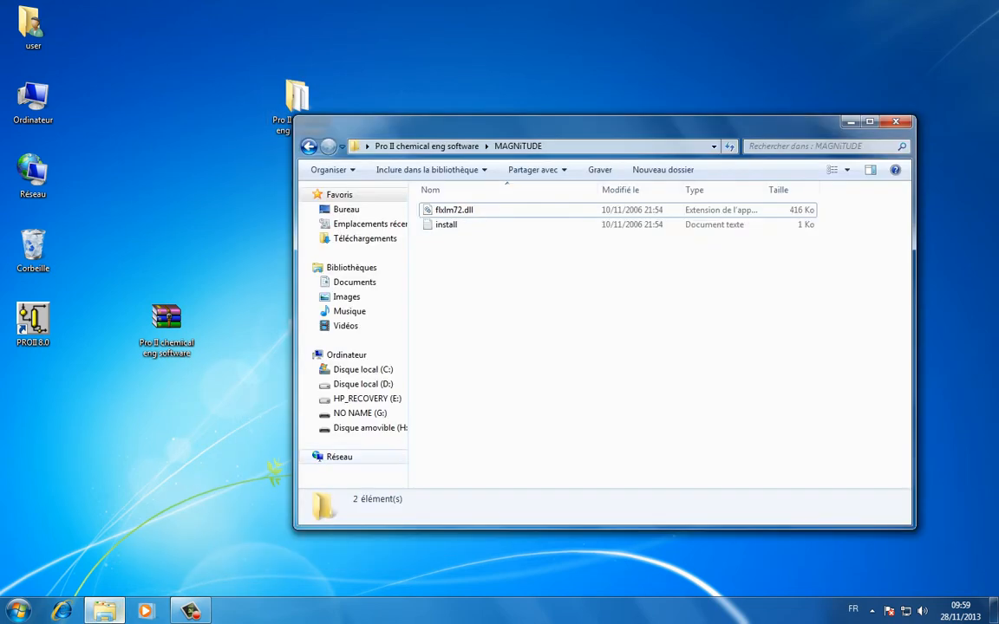
click(455, 209)
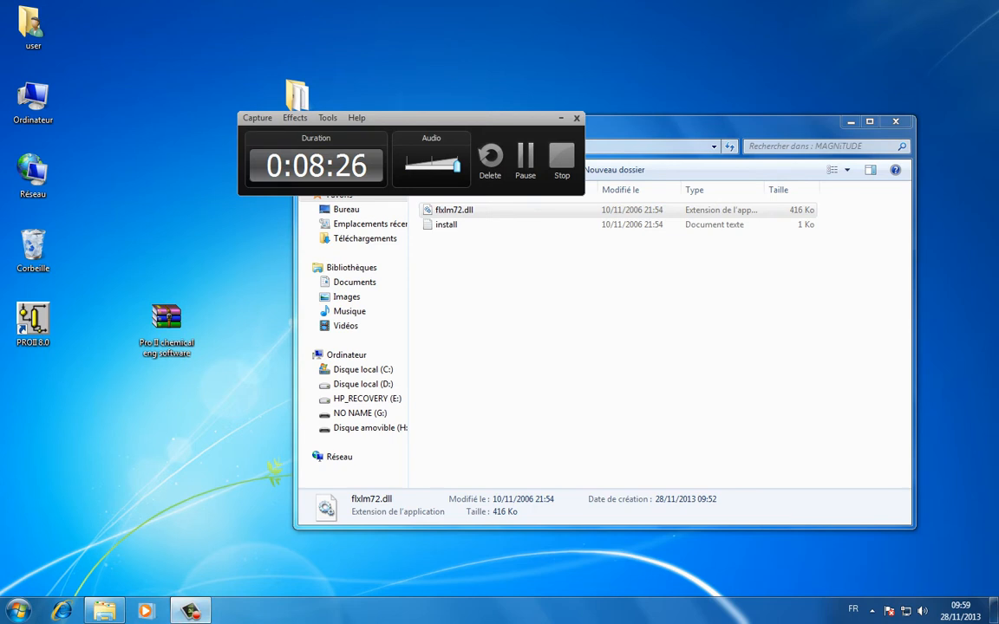
click(190, 611)
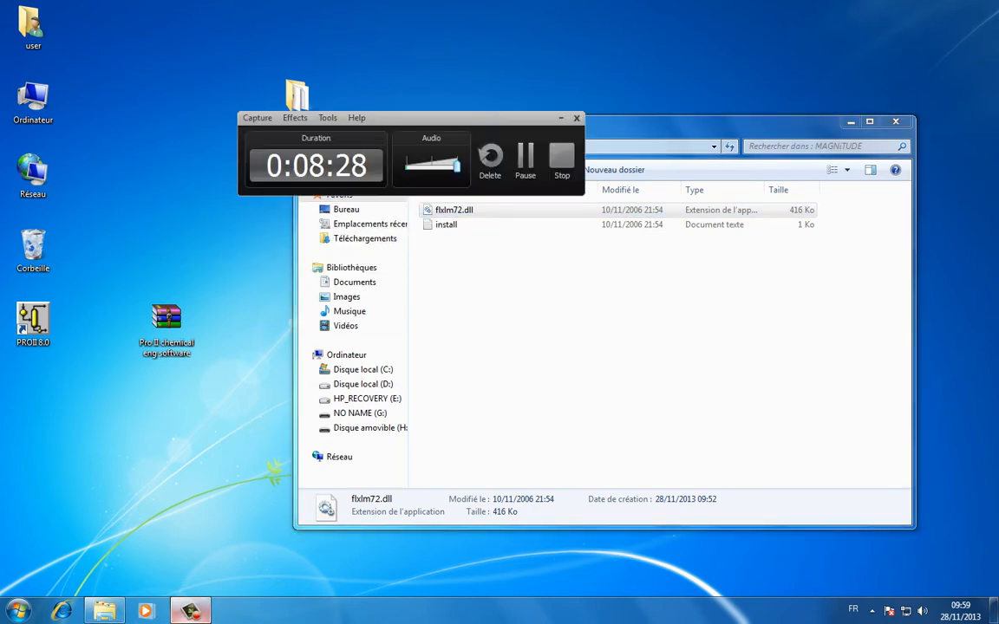
click(520, 295)
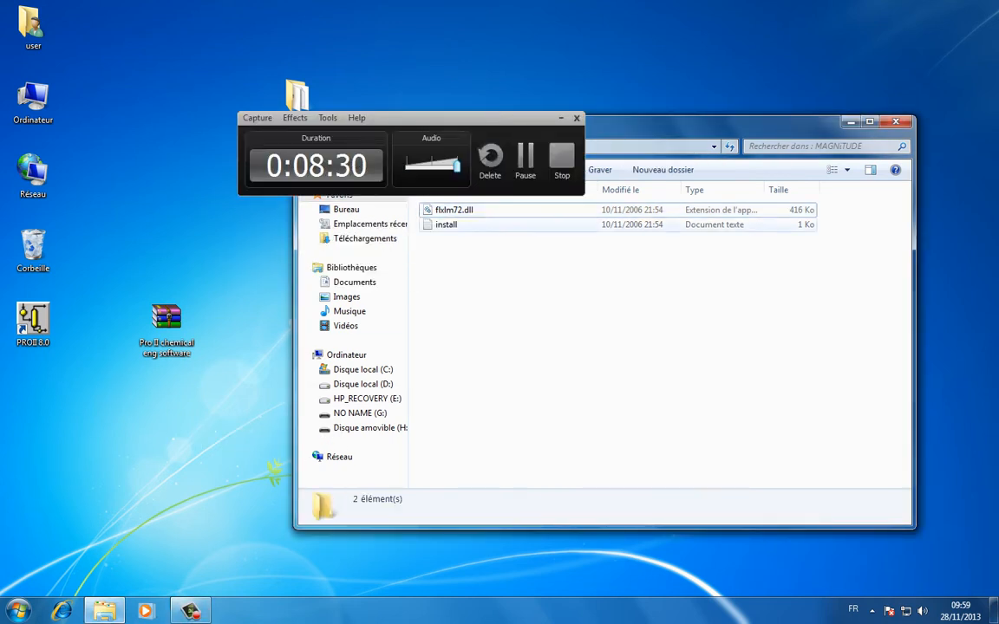
click(454, 210)
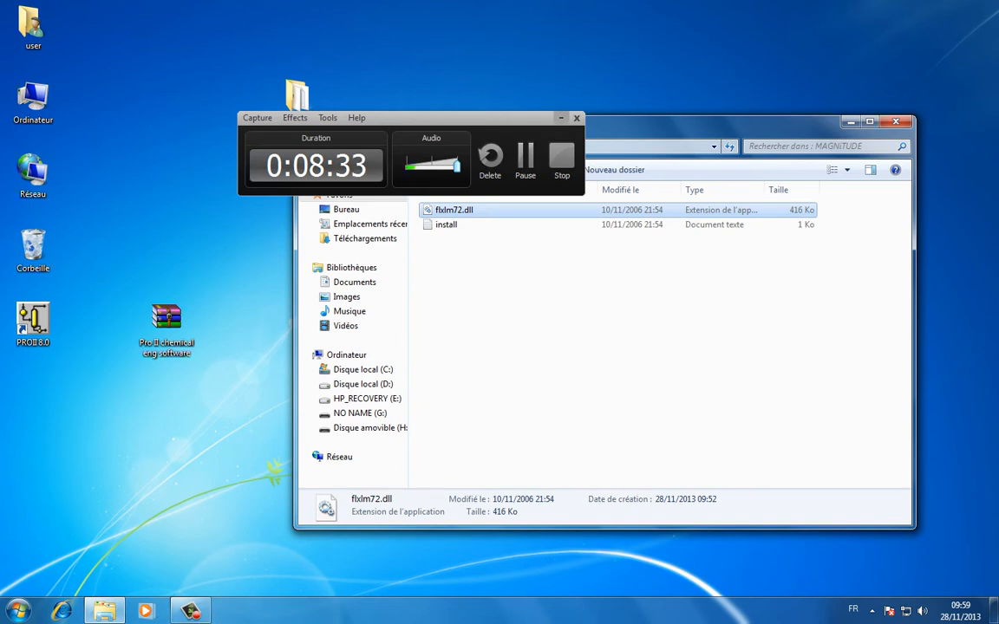
click(561, 118)
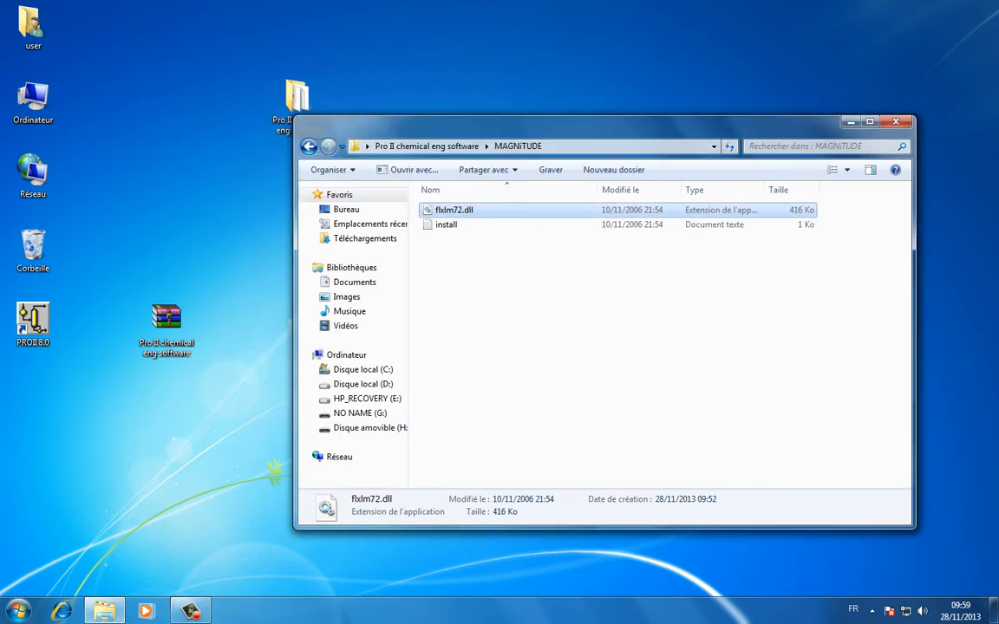
Step: Copy flxlm72.dll into C:\SIMSCI\Proii80\Bin, replacing the existing file, and close both folder windows
click(18, 611)
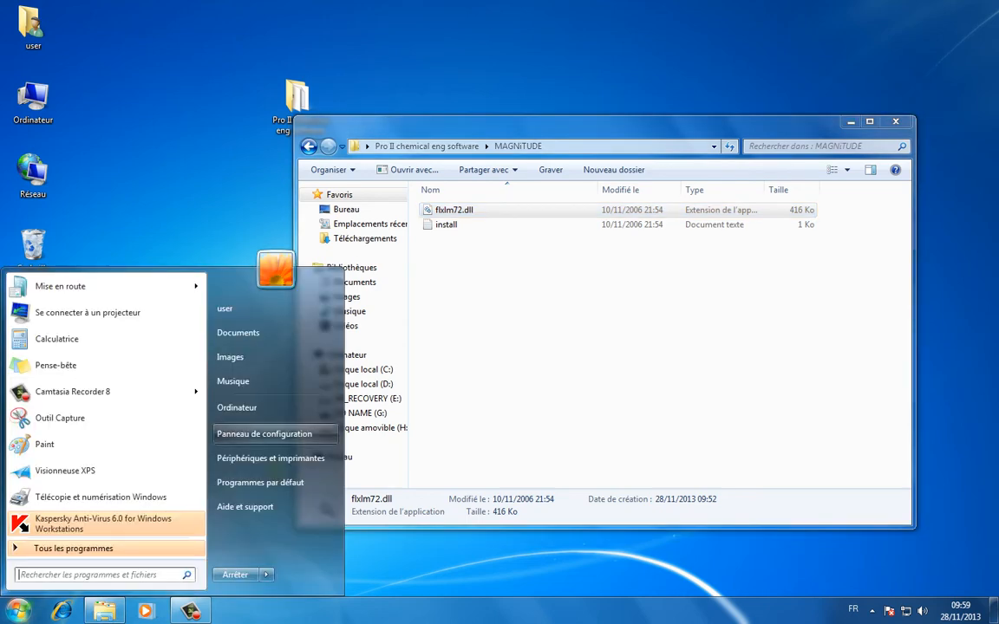
click(243, 407)
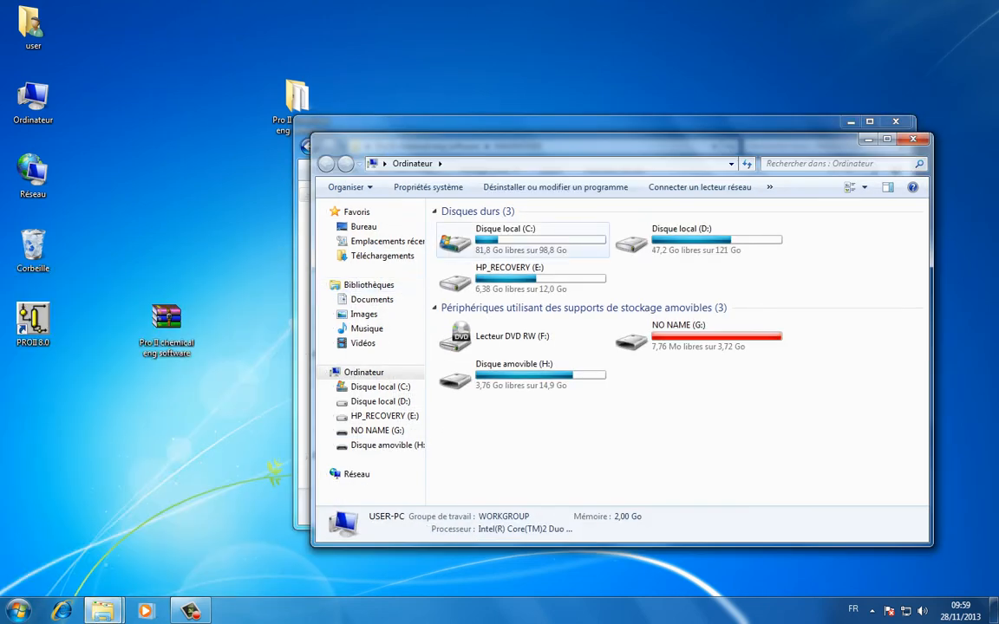
double_click(511, 230)
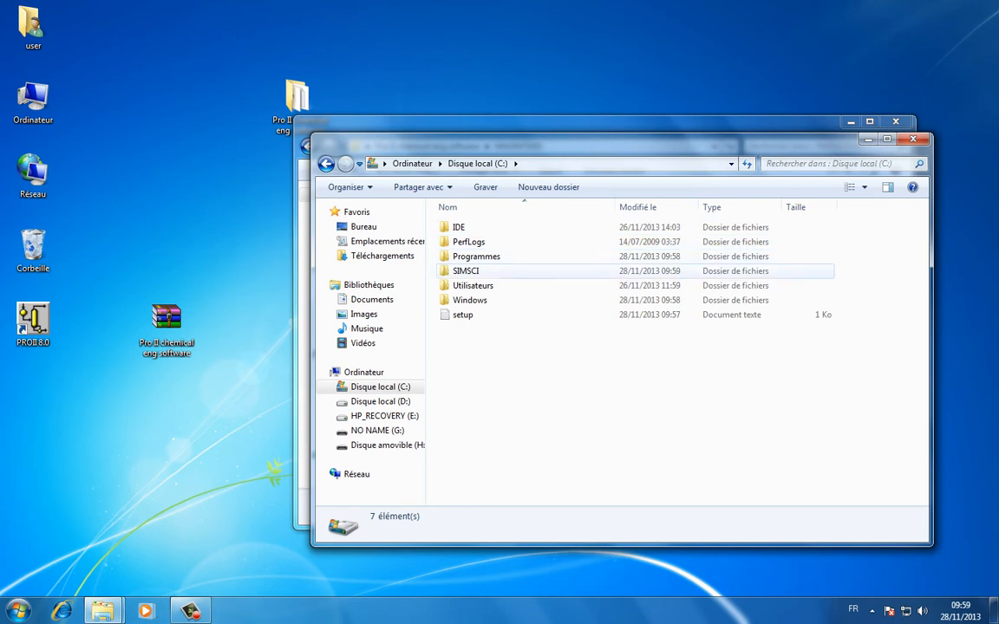
double_click(466, 271)
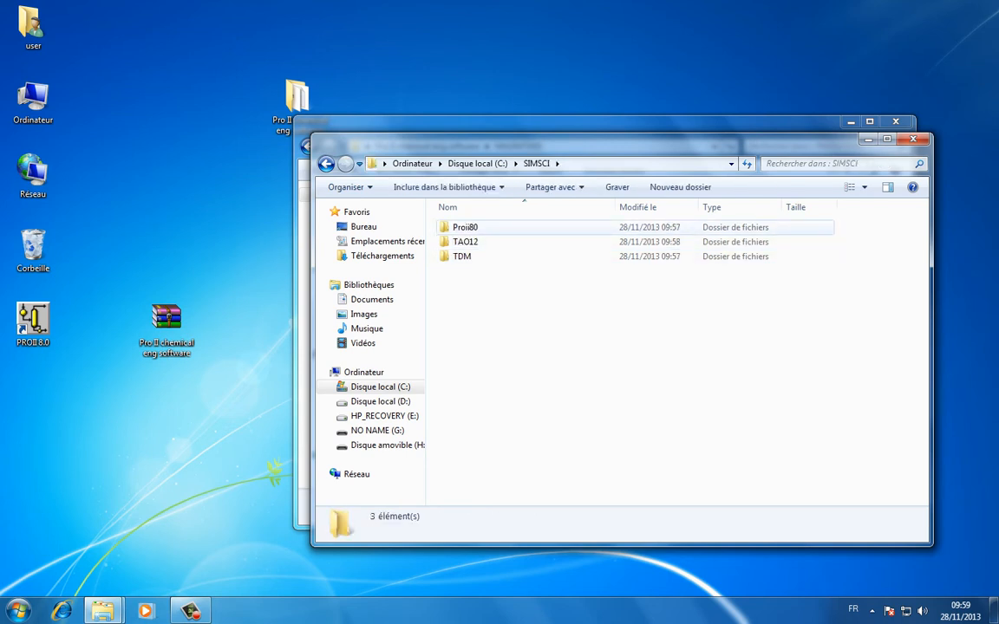
double_click(465, 227)
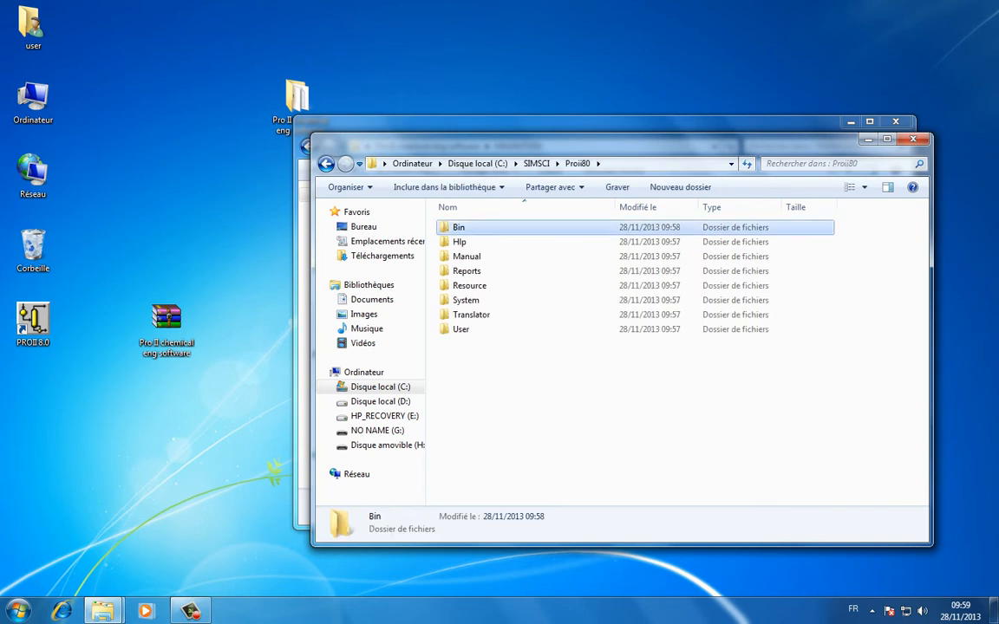
double_click(459, 227)
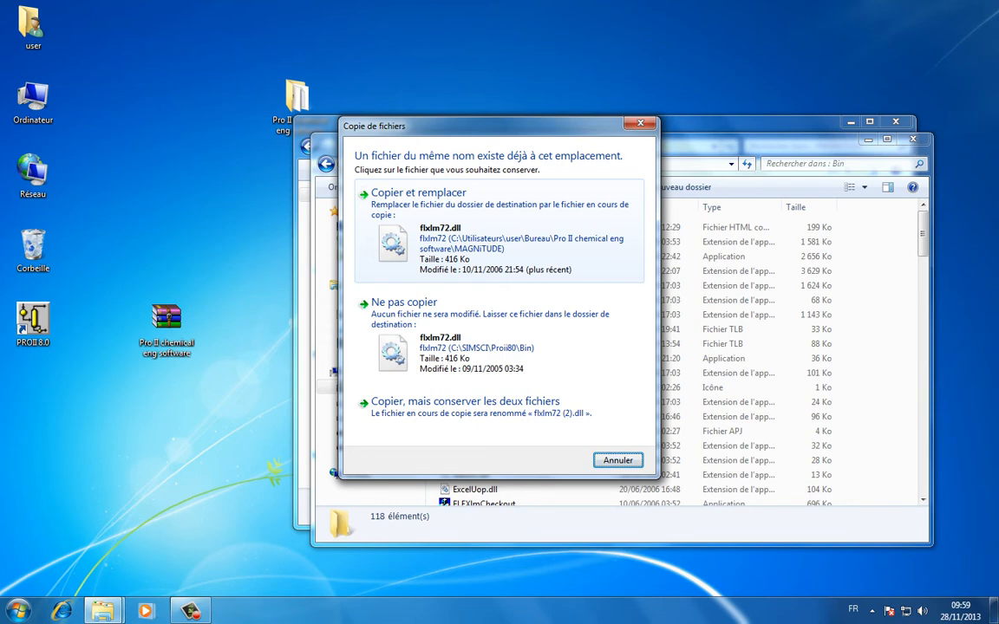
click(418, 193)
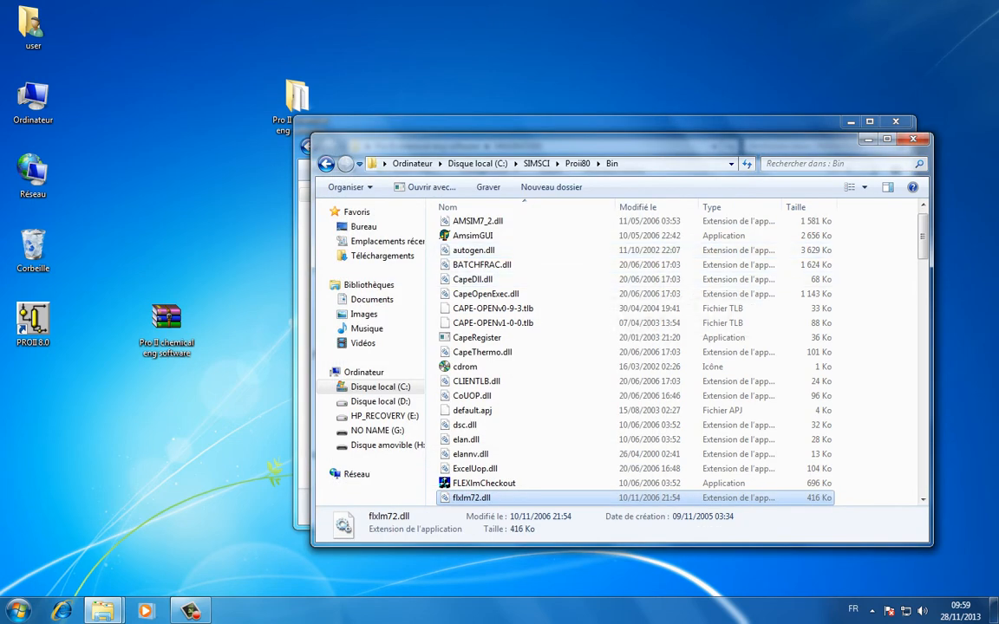
click(913, 139)
click(896, 121)
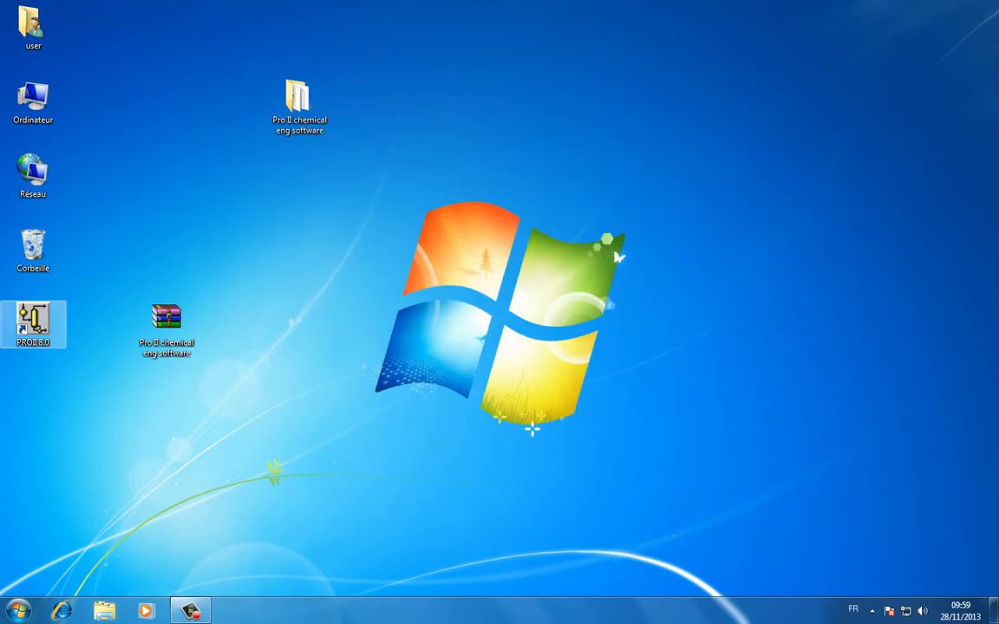
Step: Launch PRO/II 8.0 from the desktop, dismiss the welcome window and create a new simulation flowsheet
double_click(33, 320)
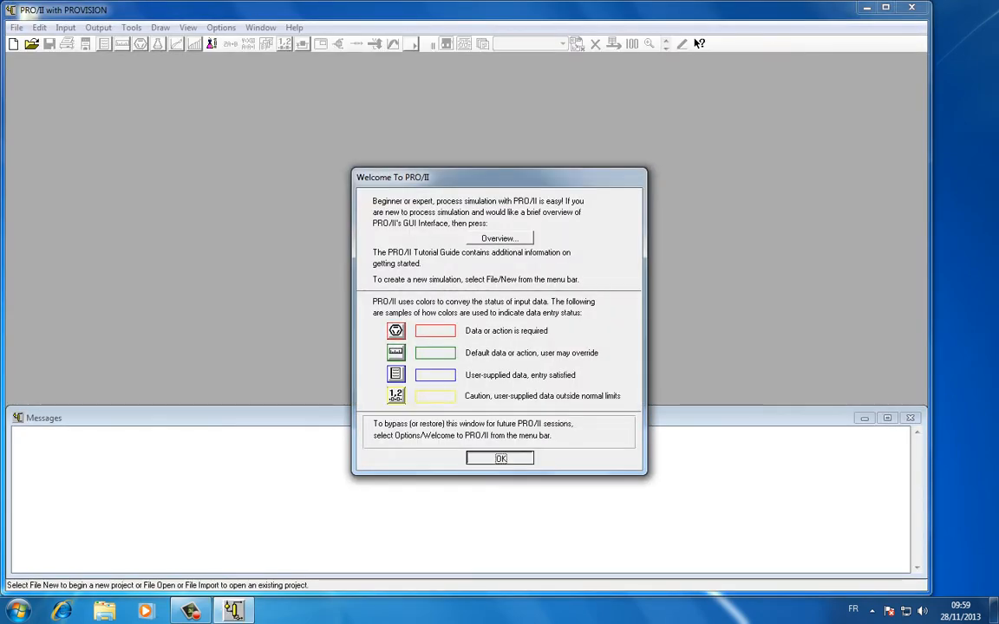
key(Return)
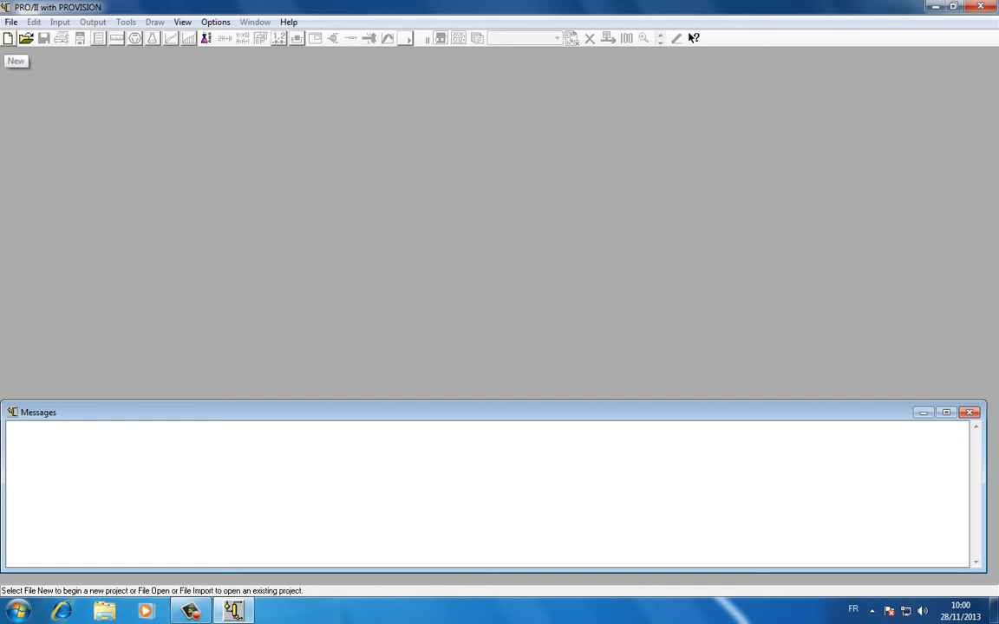
click(8, 38)
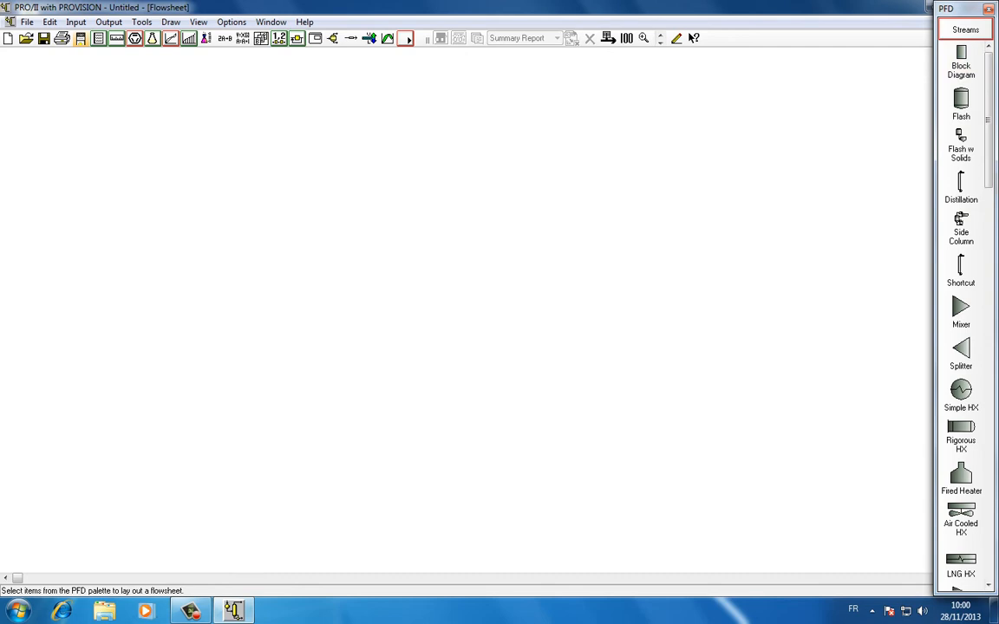
Step: Examine the unit operations offered in the PFD palette, from Block Diagram down to PIPEPHASE
scroll(961, 312, down, 2)
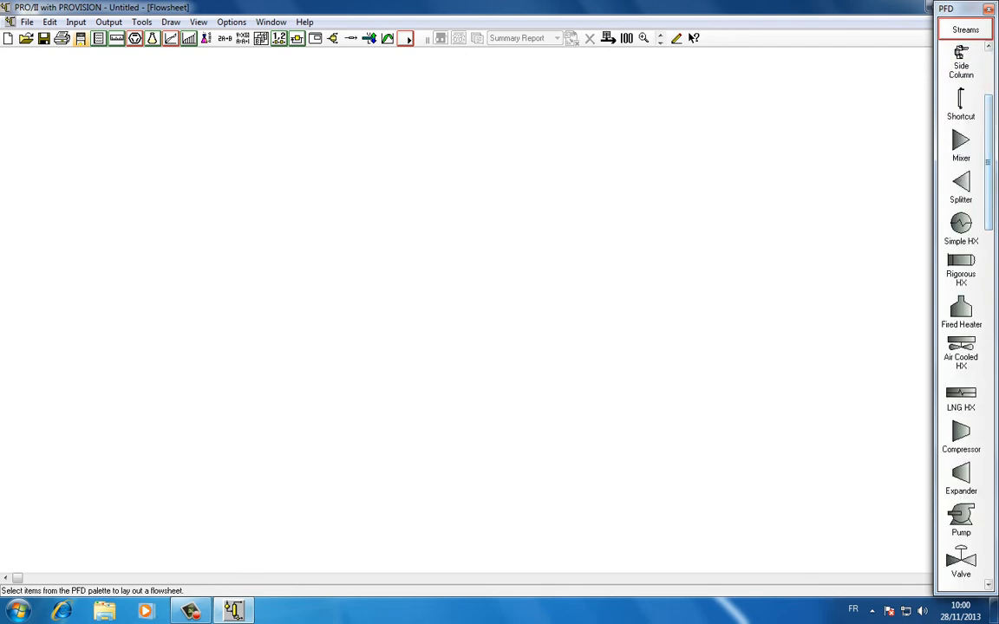
scroll(960, 312, down, 1)
scroll(961, 312, down, 3)
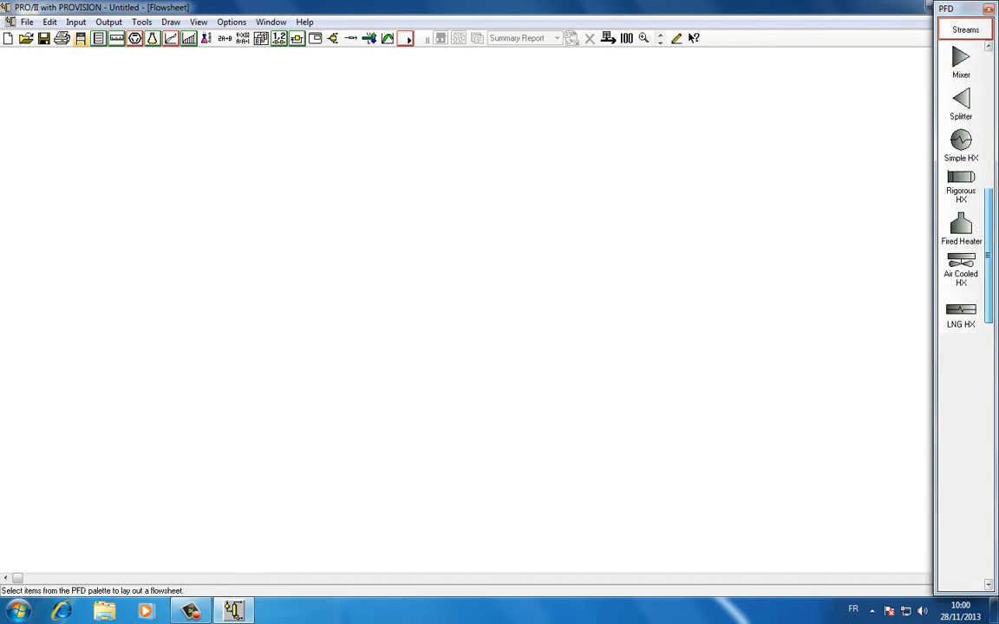
scroll(961, 312, up, 6)
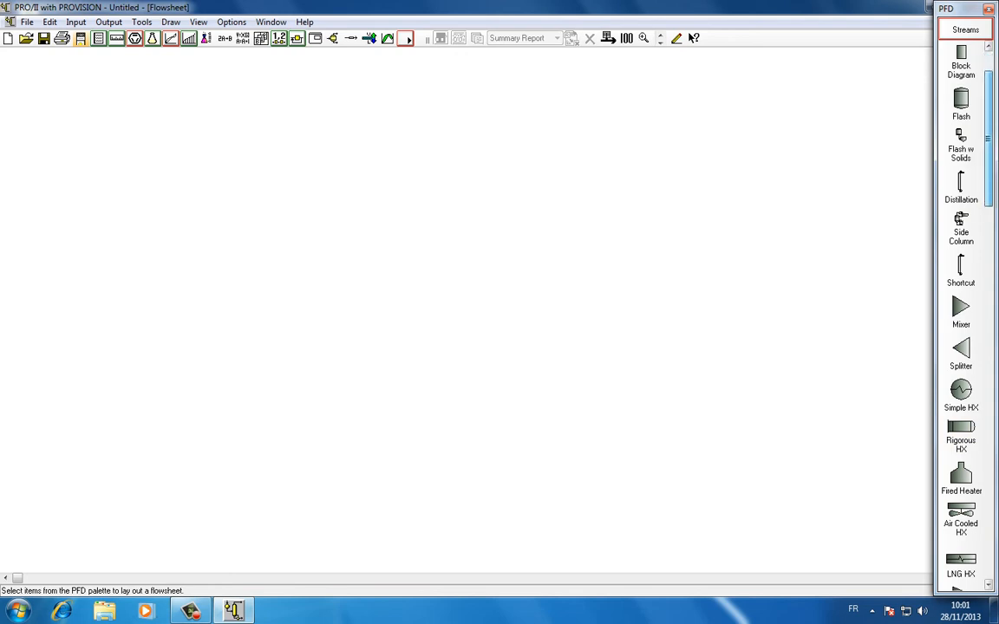
scroll(961, 313, down, 3)
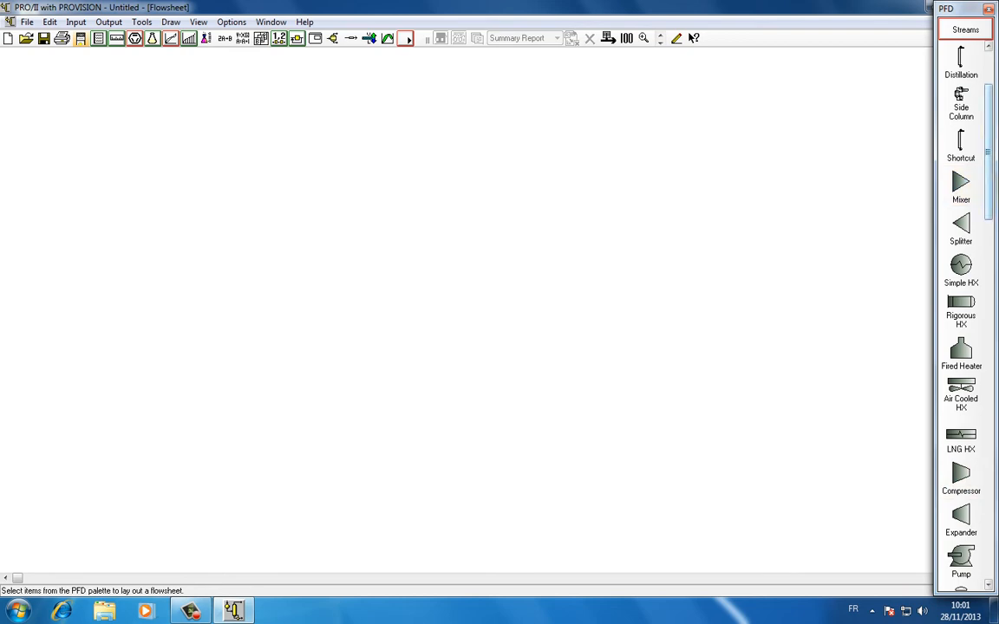
scroll(961, 312, down, 2)
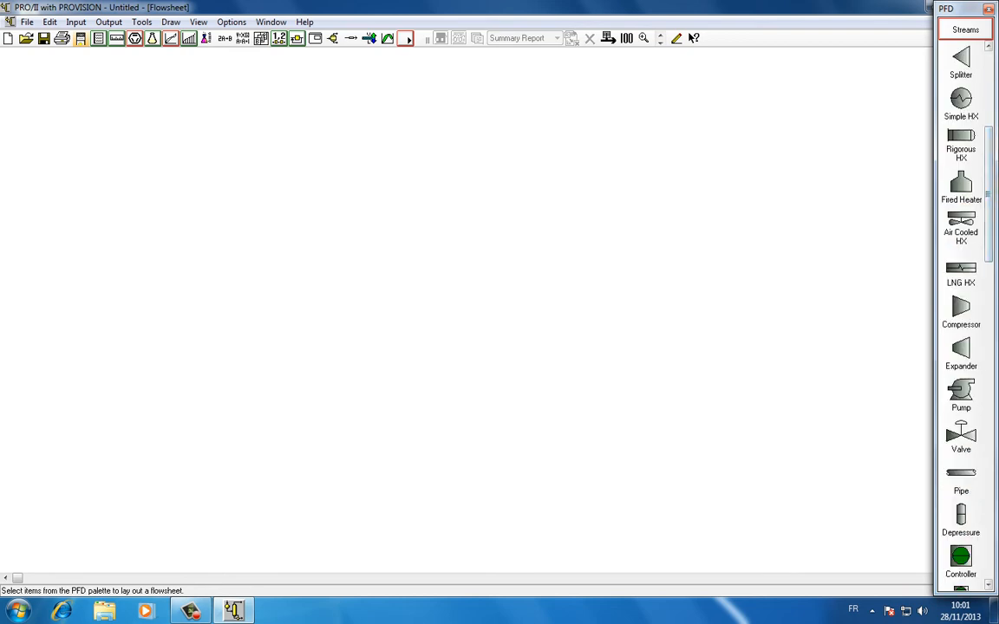
scroll(960, 312, down, 1)
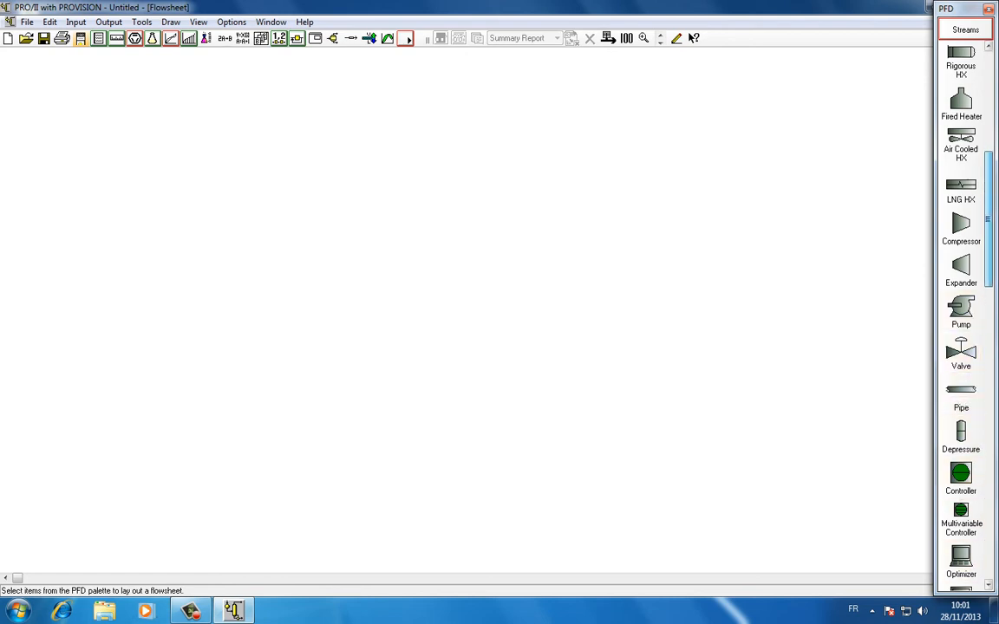
scroll(960, 477, down, 2)
scroll(961, 312, down, 2)
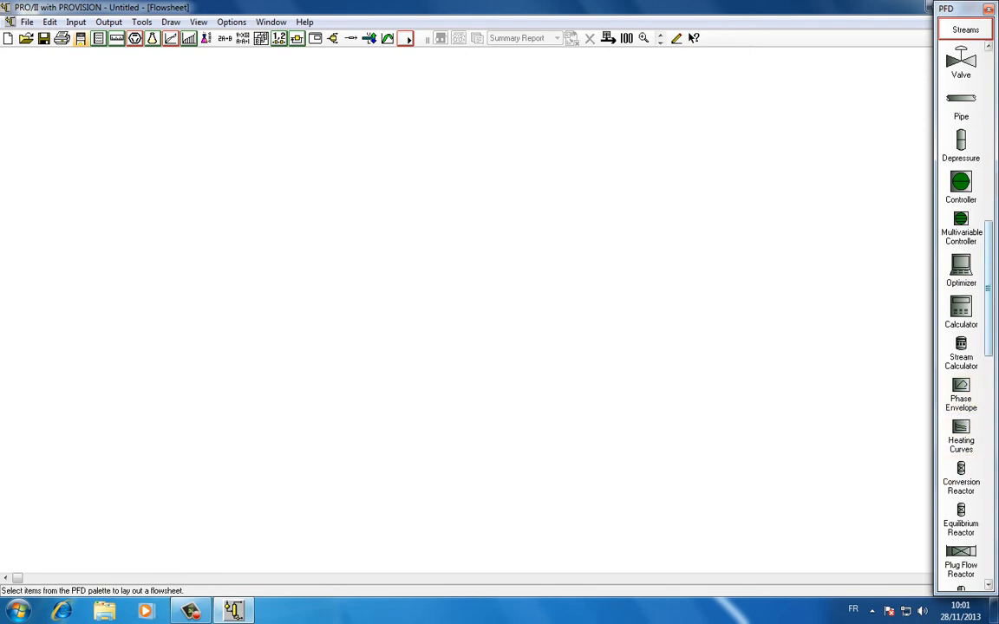
scroll(960, 347, down, 2)
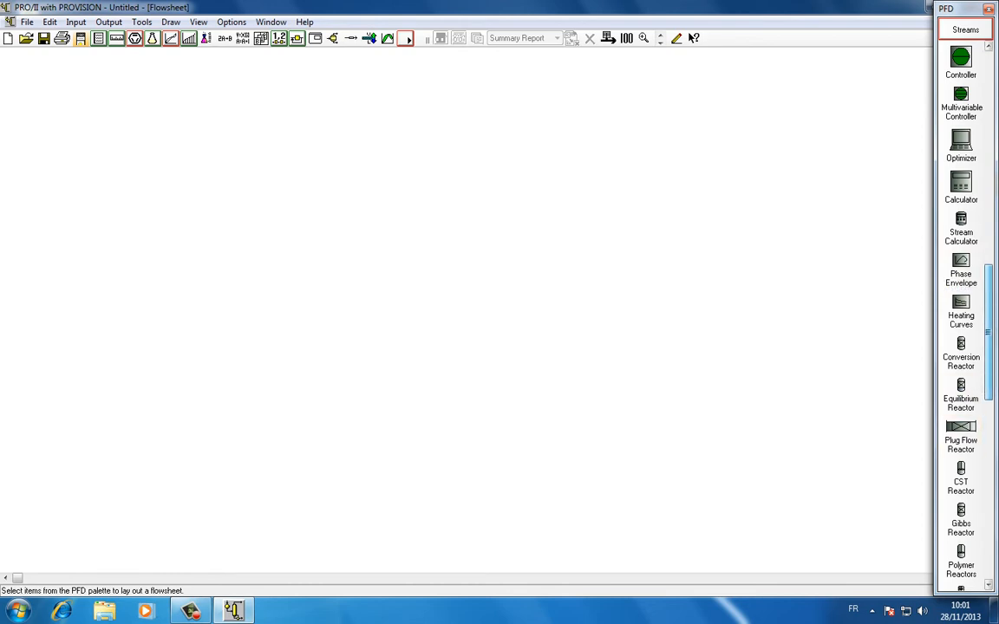
scroll(960, 356, down, 1)
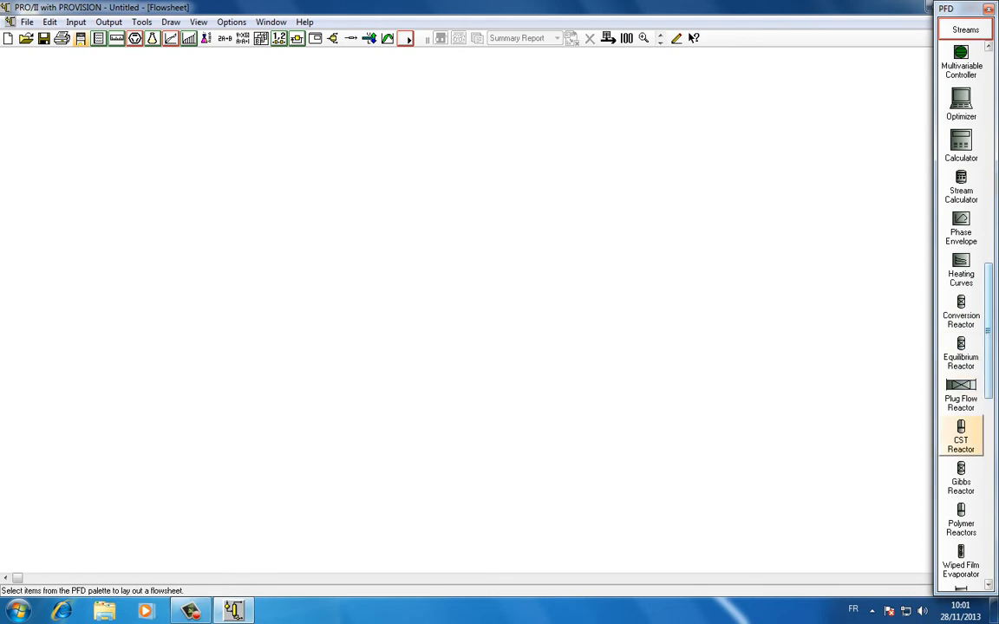
scroll(988, 365, down, 3)
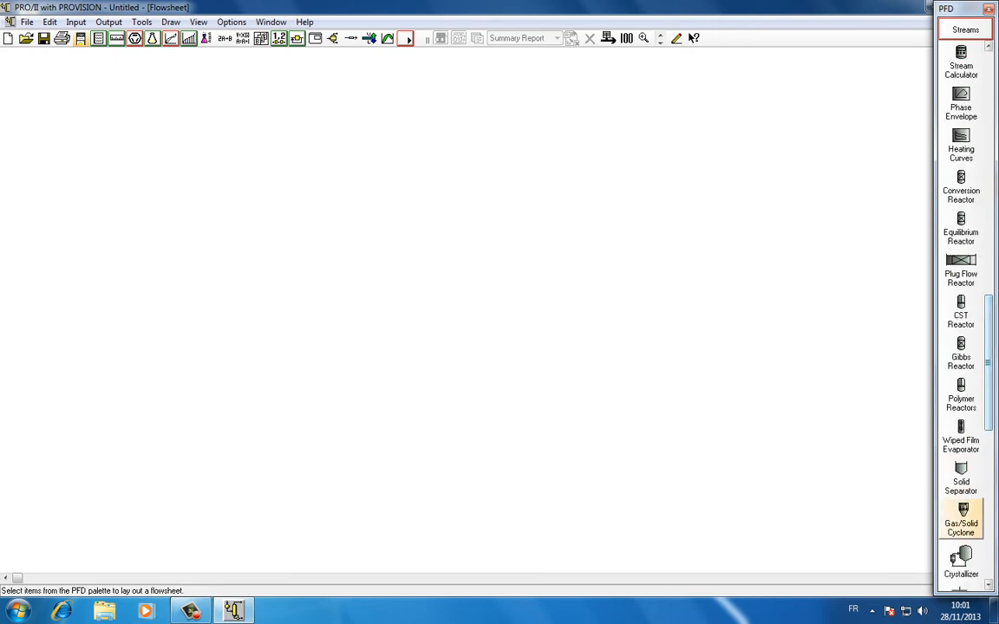
scroll(987, 364, down, 4)
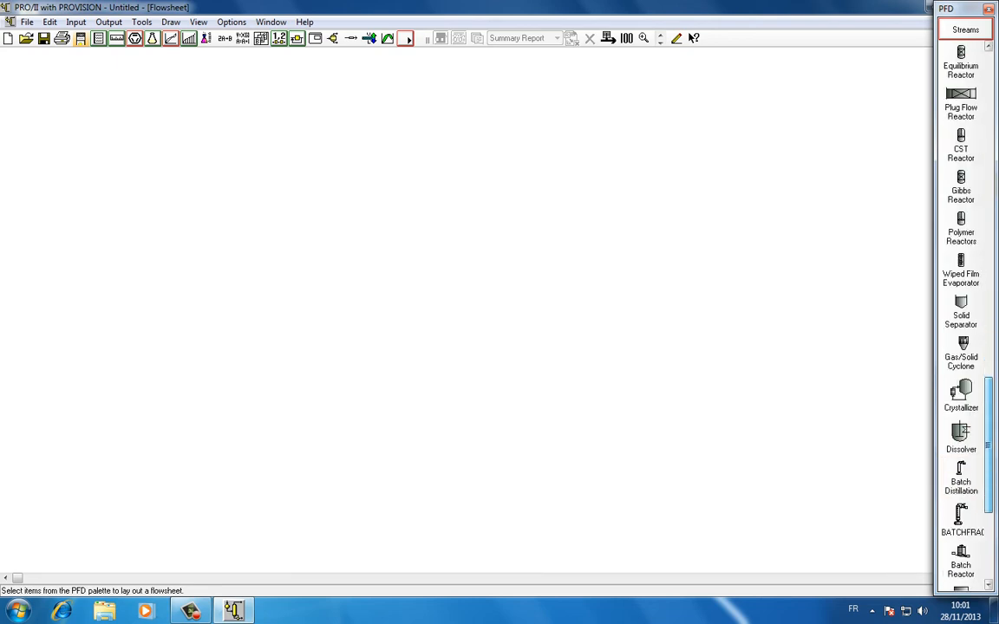
scroll(987, 364, down, 7)
scroll(961, 312, down, 3)
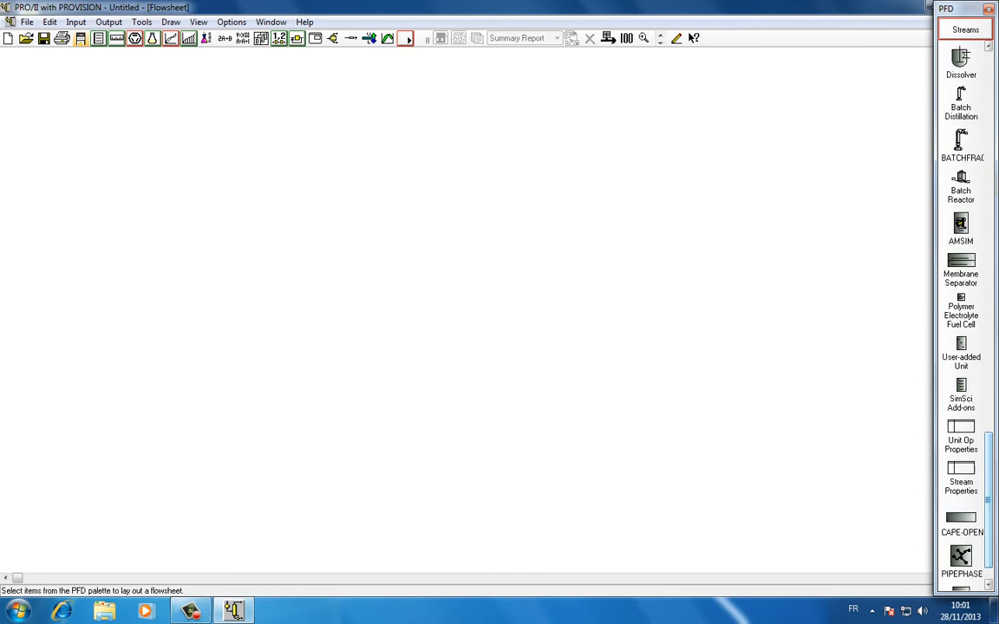
drag(988, 485, 988, 113)
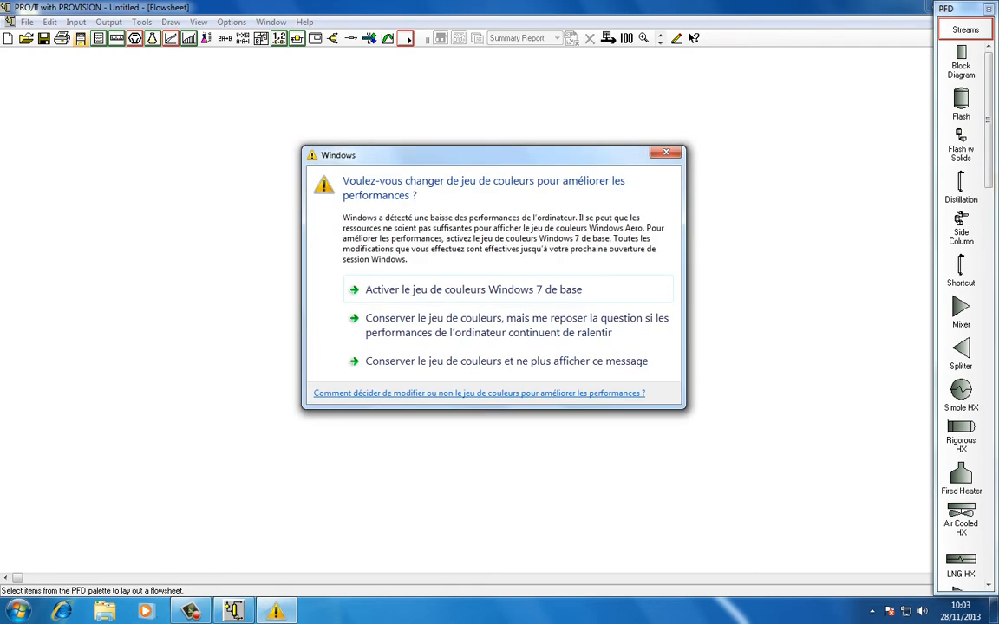
Step: Dismiss the Windows colour scheme prompt, and hide and redisplay the PFD palette
key(Escape)
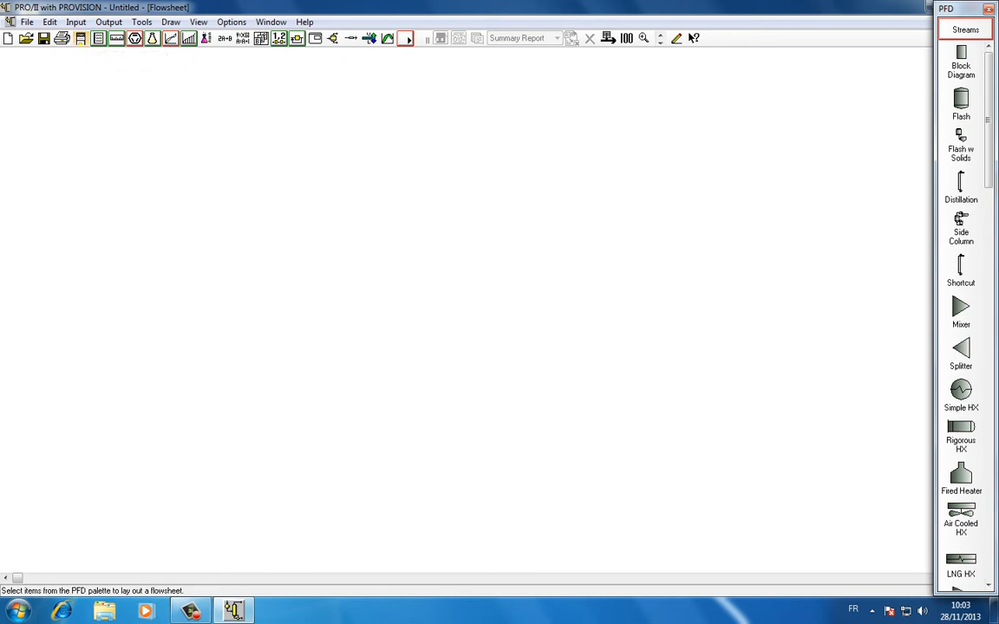
click(191, 611)
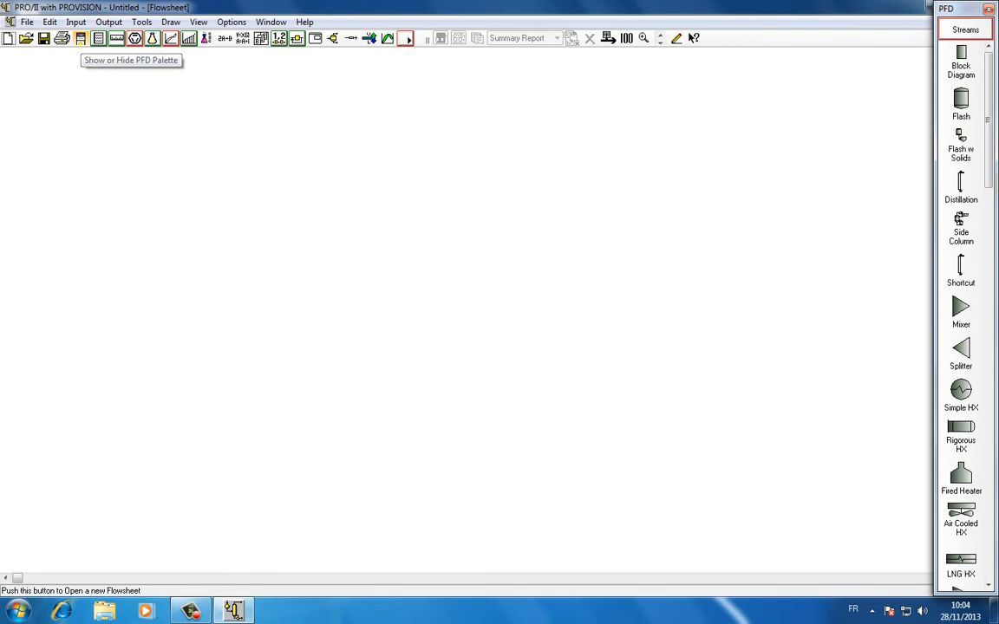
click(80, 38)
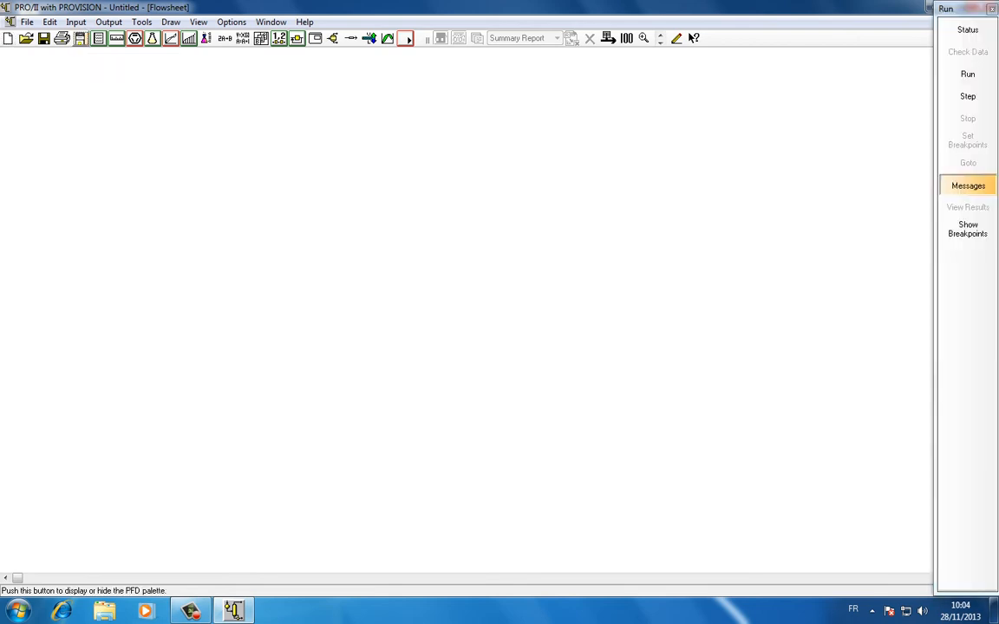
click(79, 38)
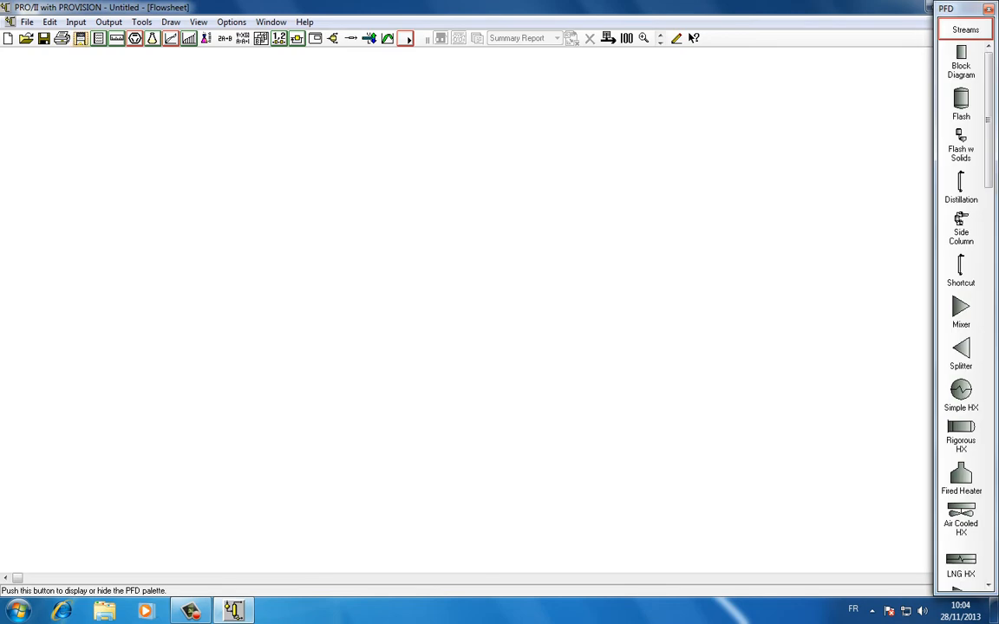
Step: Review the Project Identifier, Problem Identifier, Site and Problem Description fields of the problem information, and cancel without entering anything
click(98, 38)
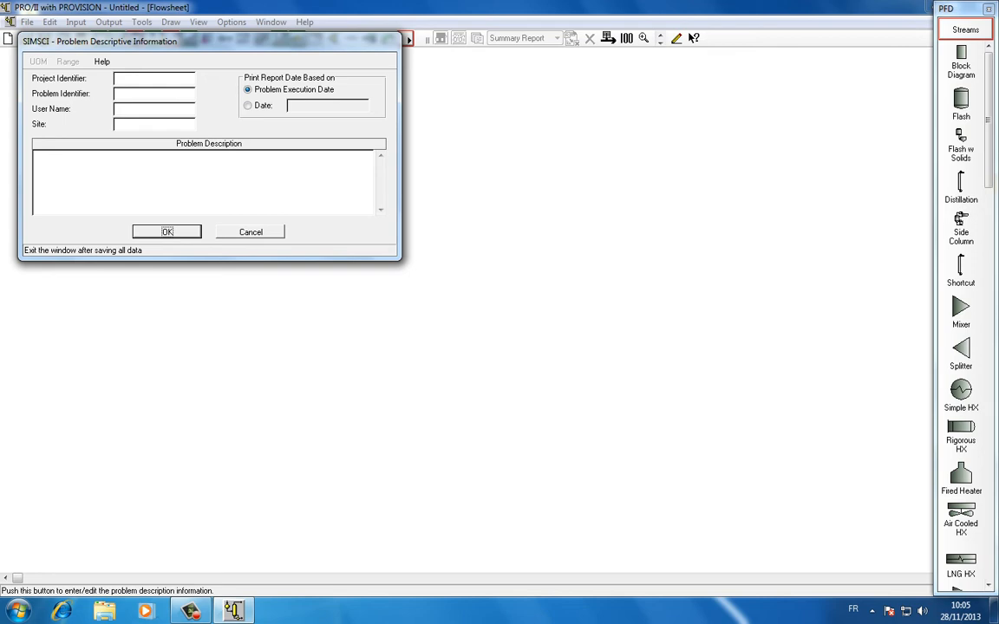
click(154, 79)
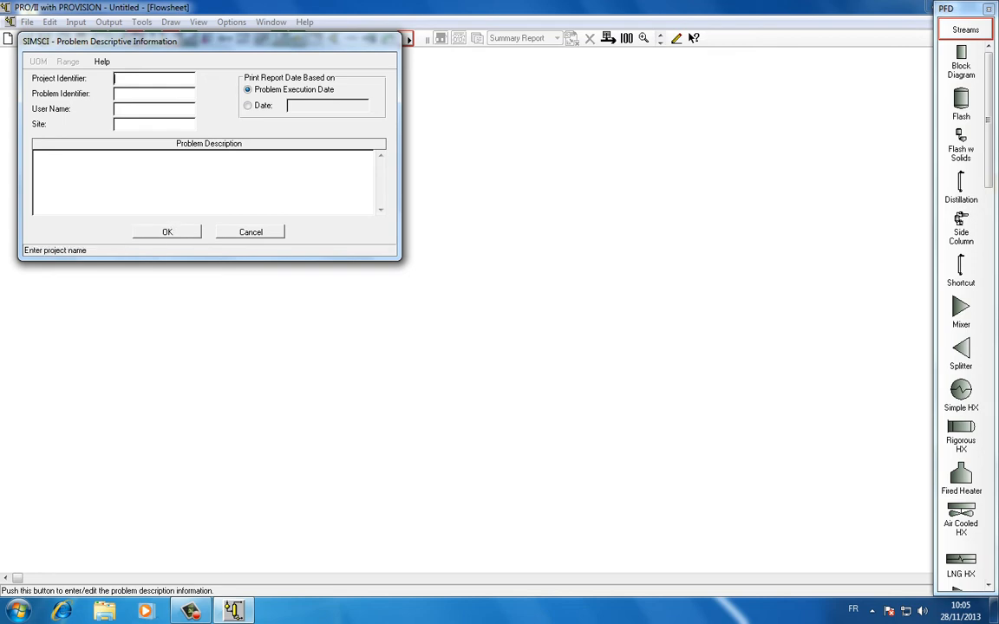
click(154, 93)
click(154, 124)
click(202, 182)
click(250, 232)
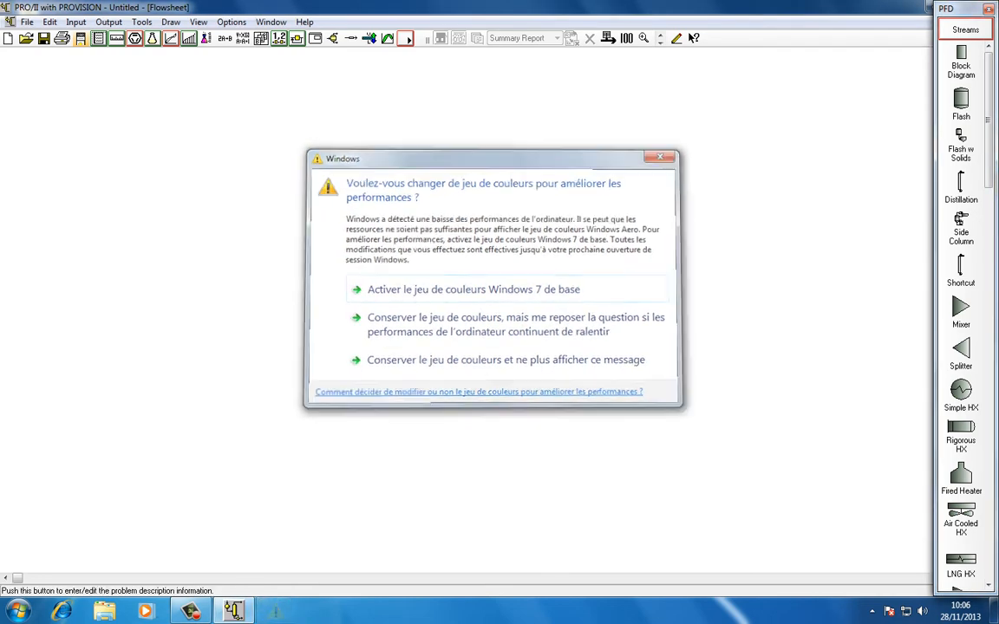
Step: Dismiss the recurring Windows performance prompt, keeping the current colour scheme and turning off further messages
key(Escape)
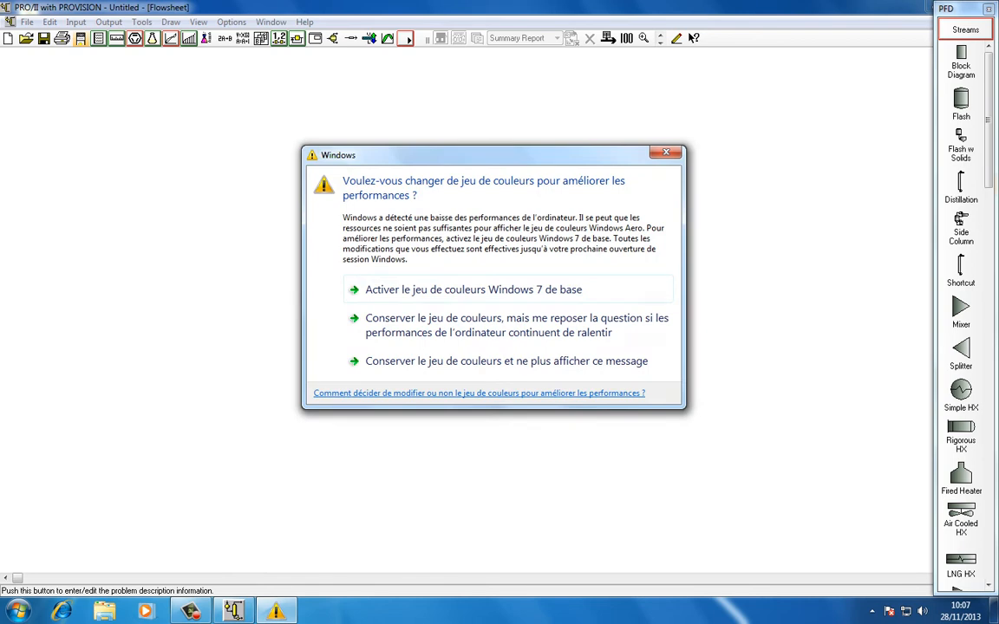
click(666, 152)
click(506, 361)
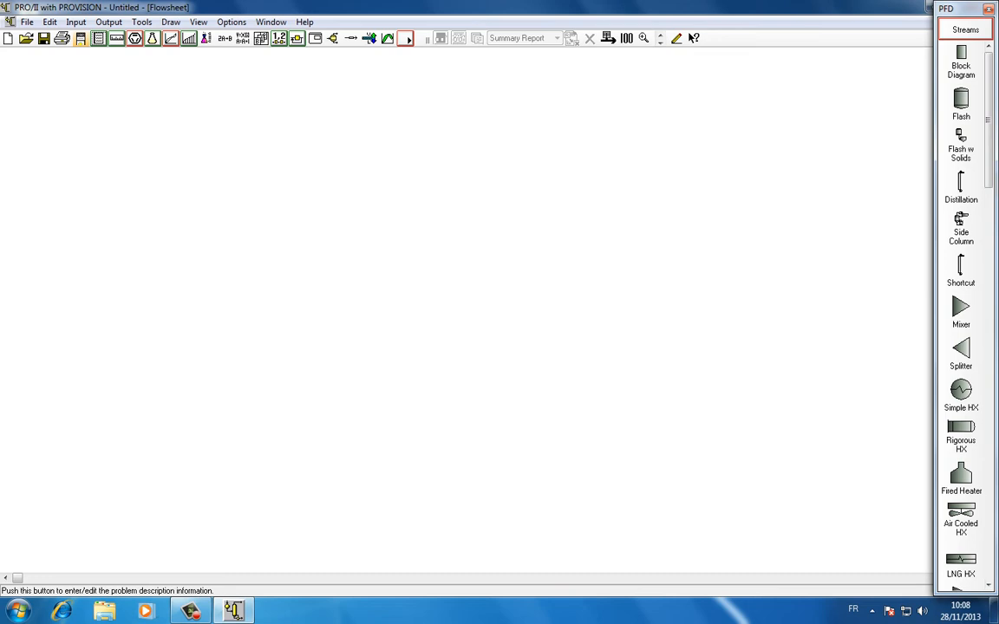
mouse_move(191, 611)
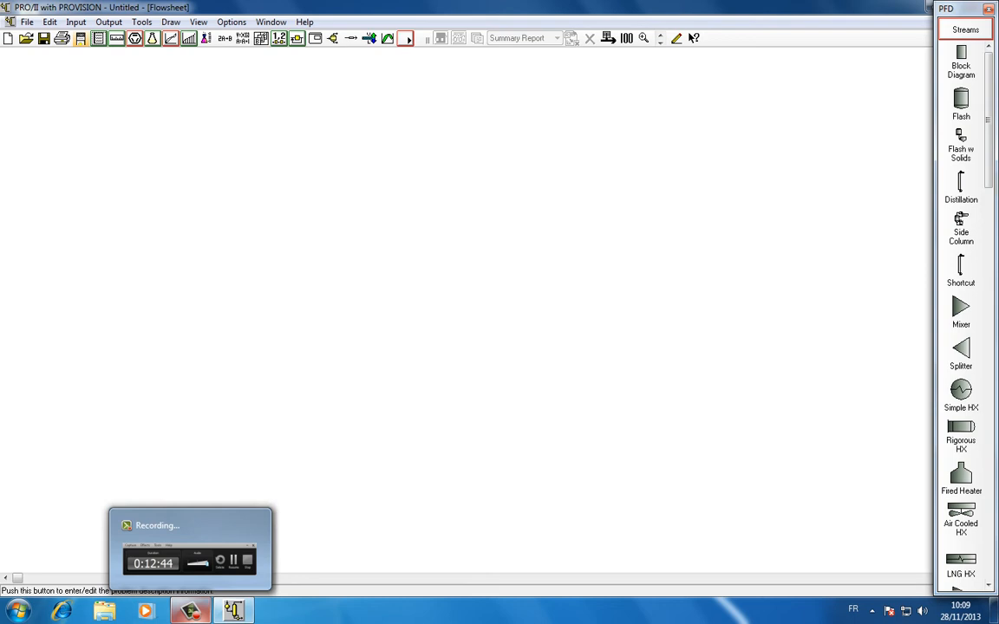
click(191, 612)
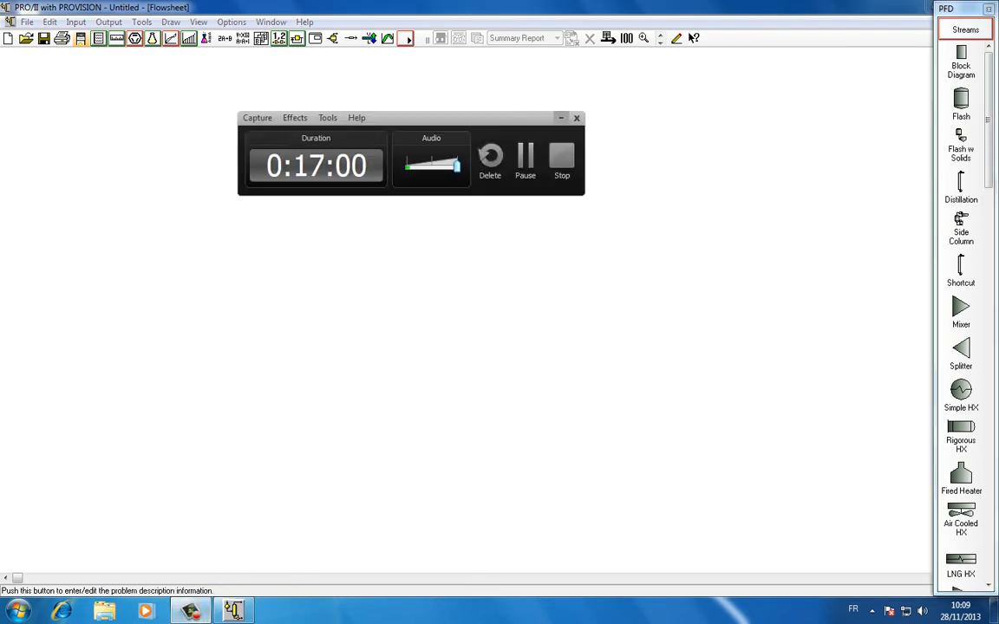
Step: Initialize the default units of measure for problem data input from the METRIC-SET1 library set
click(561, 117)
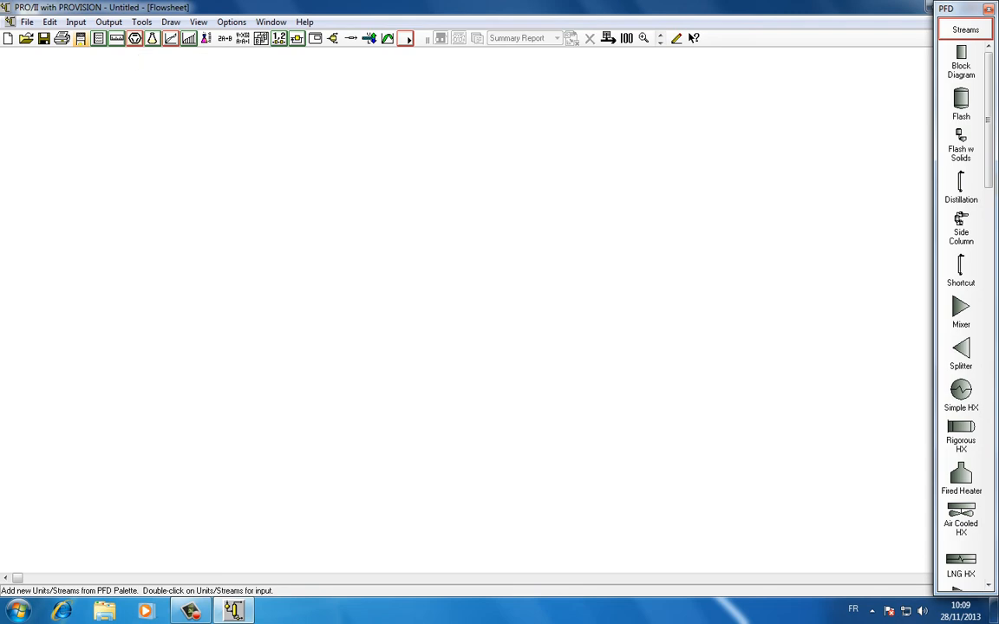
click(116, 38)
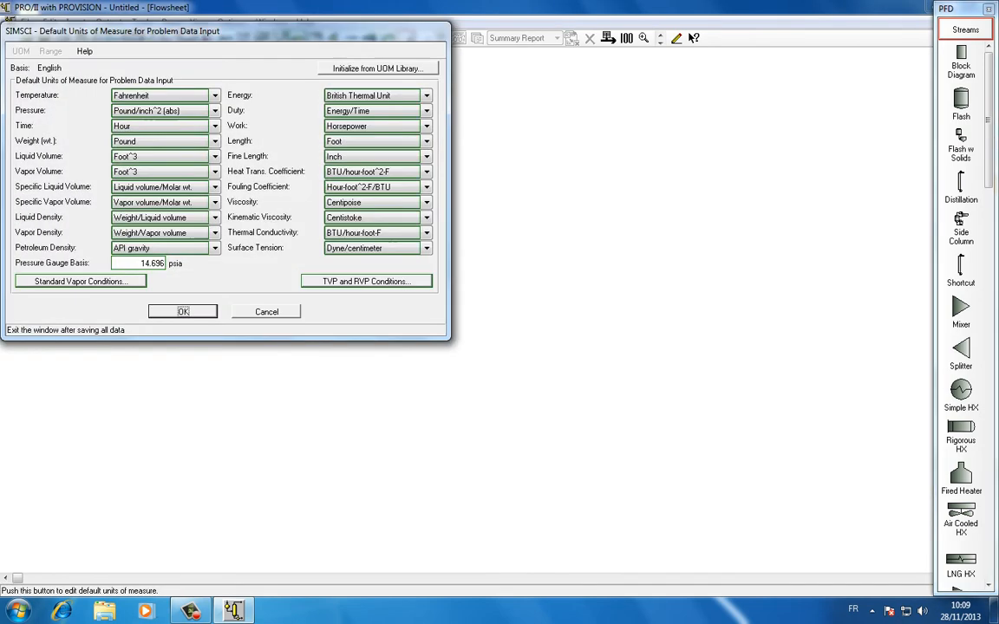
drag(173, 91, 206, 118)
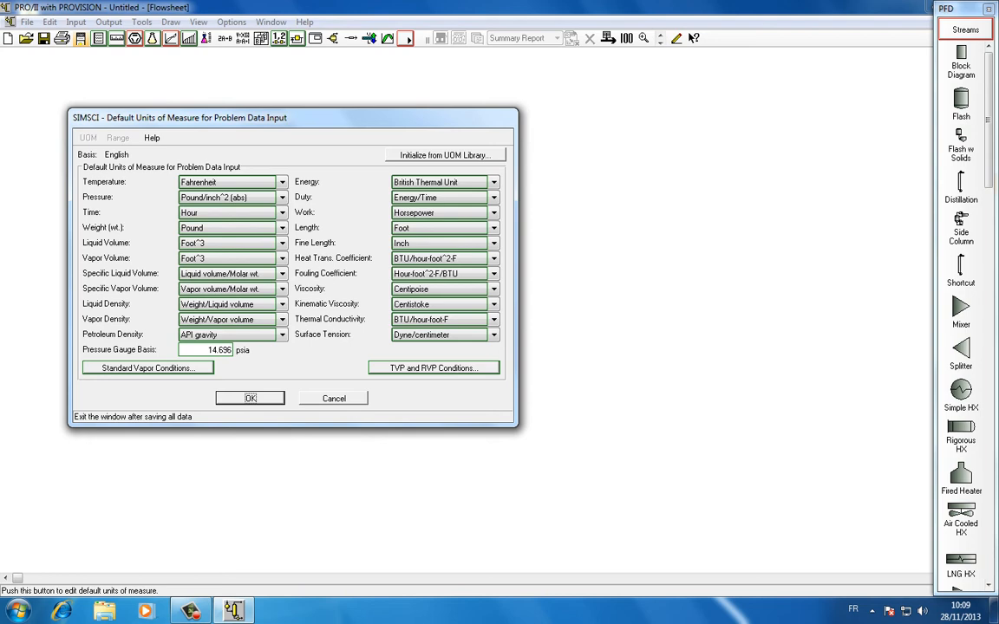
click(444, 155)
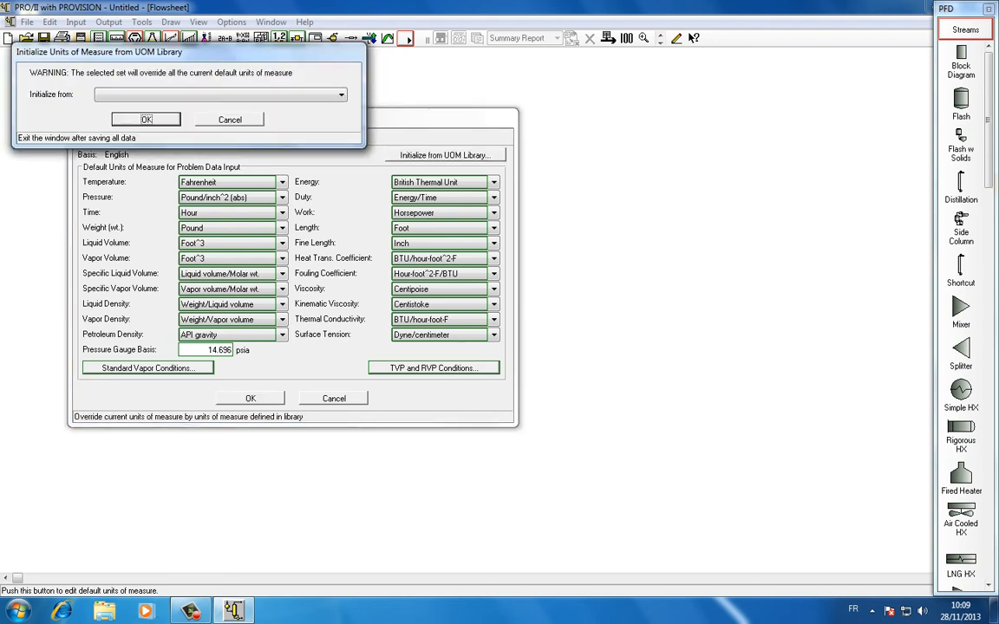
click(342, 95)
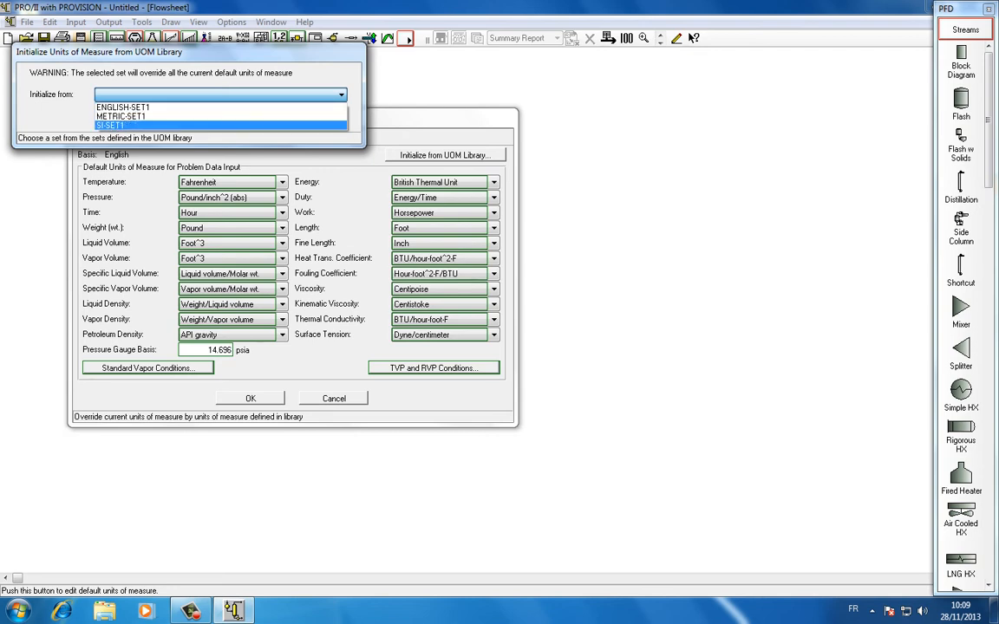
click(156, 116)
click(147, 120)
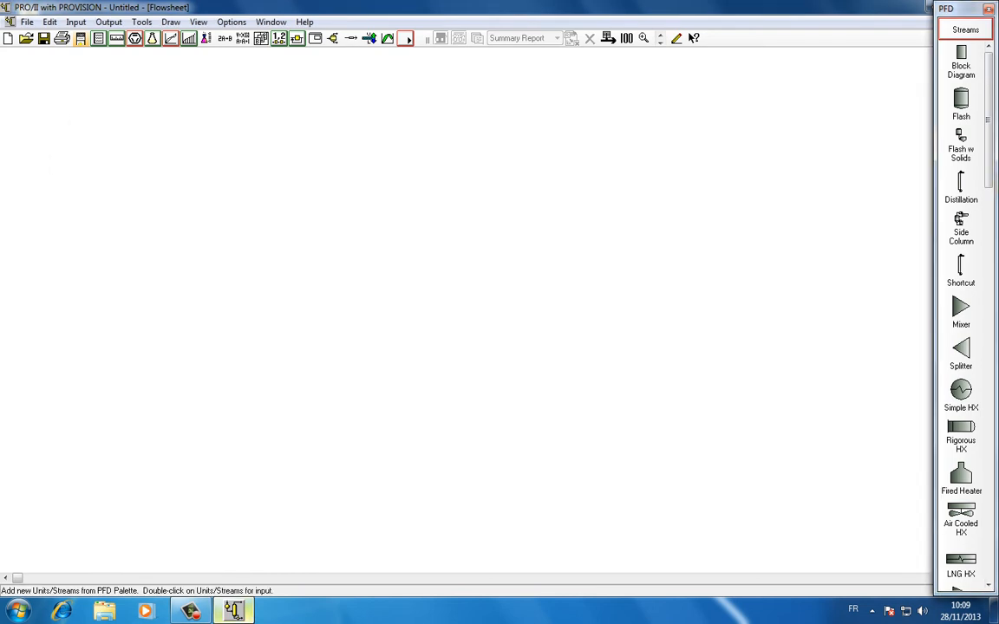
Step: Find WATER in the All Components - SIMSCI Bank family and add it to the component additions
mouse_move(235, 611)
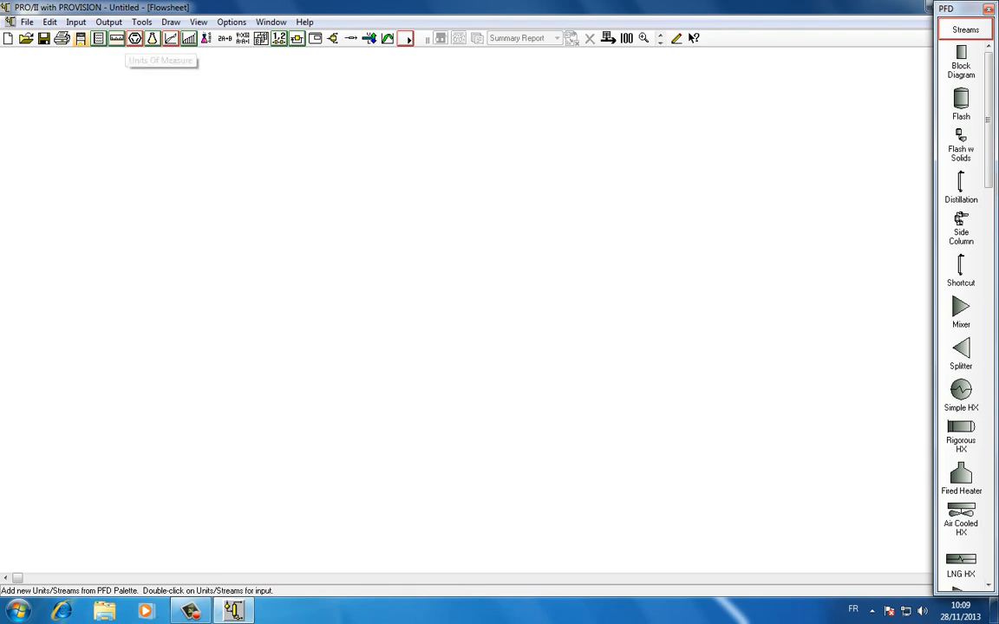
click(134, 38)
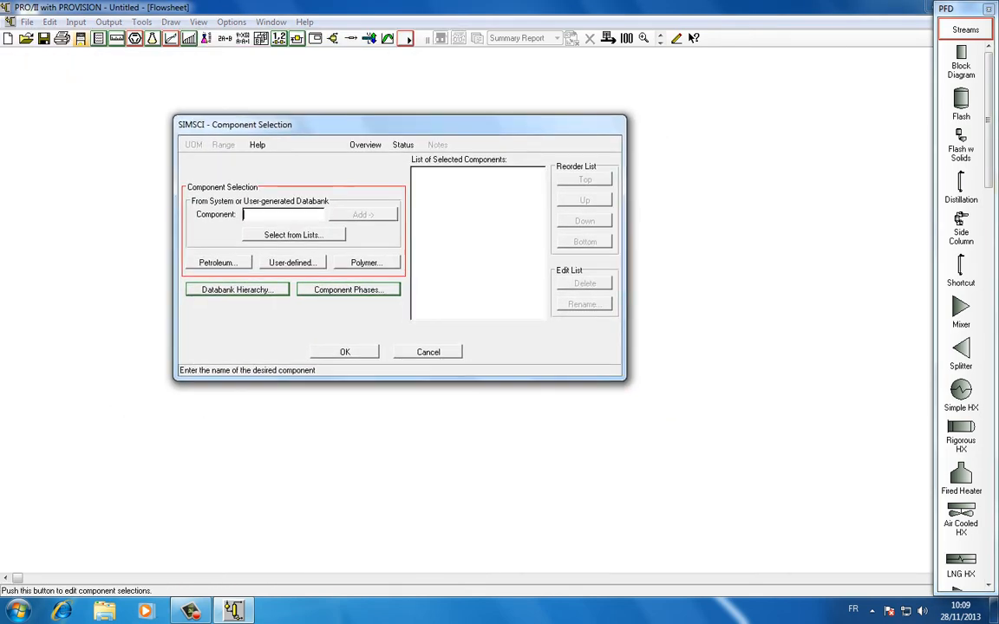
drag(366, 125, 344, 153)
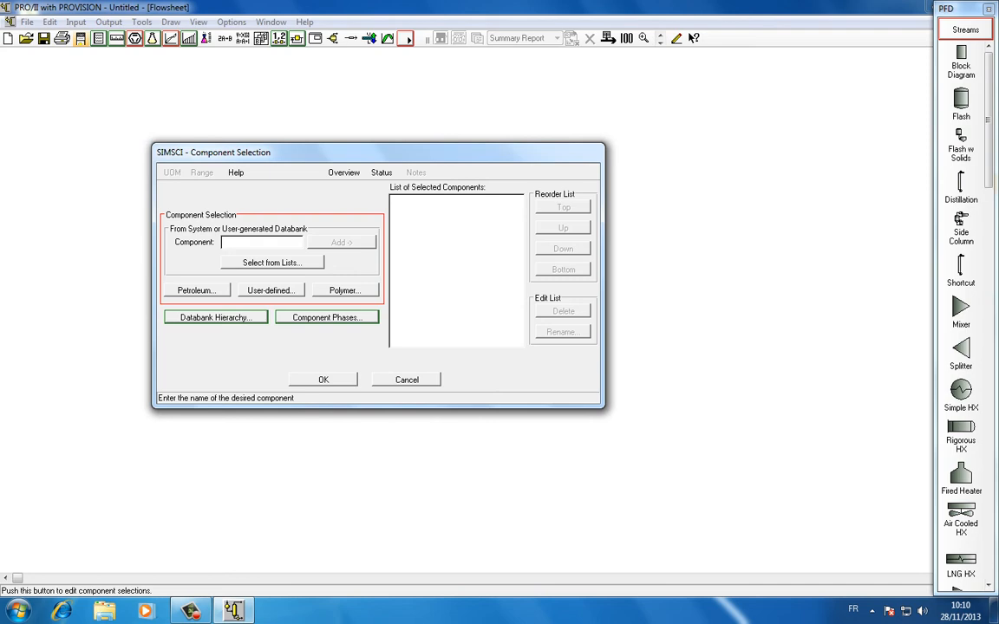
click(272, 262)
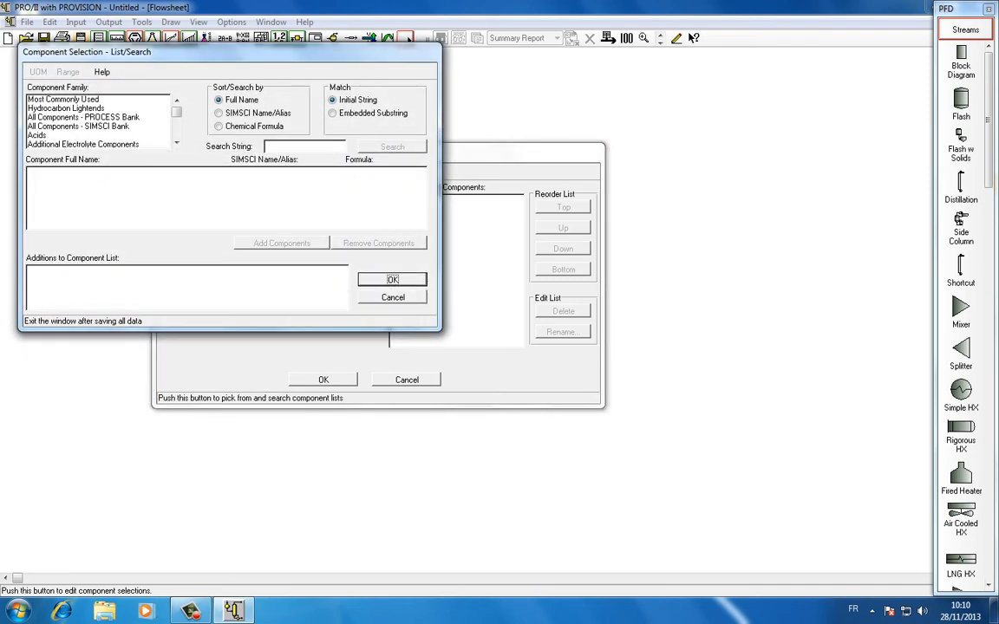
drag(233, 52, 513, 130)
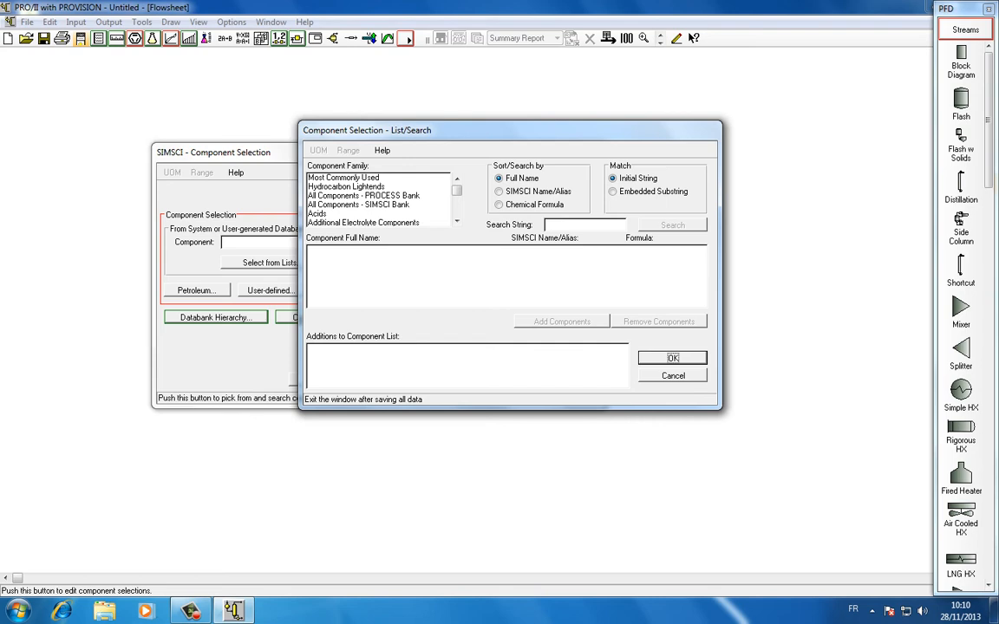
click(358, 205)
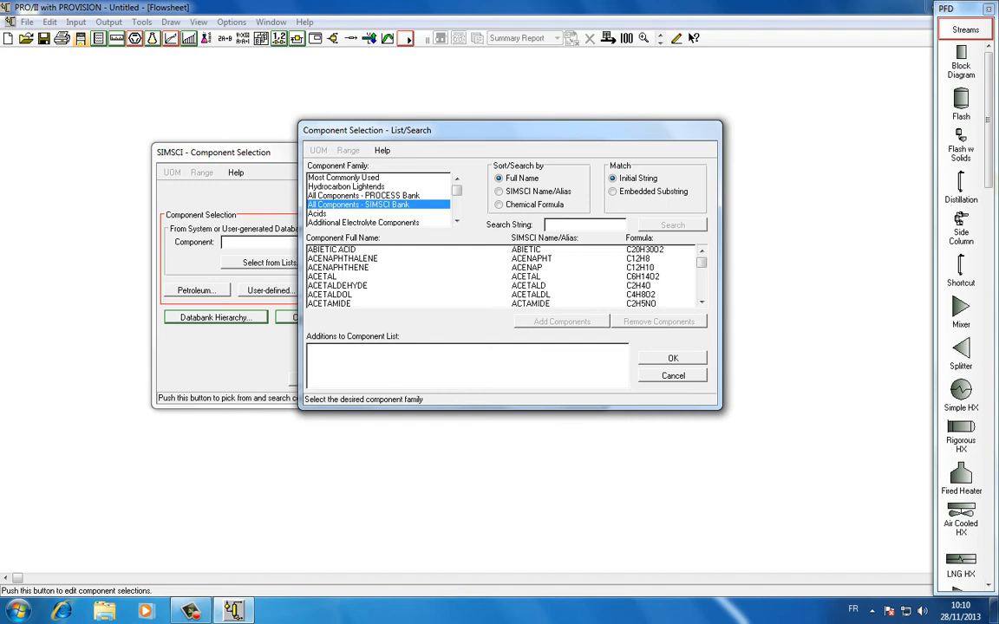
click(583, 225)
text(WATER)
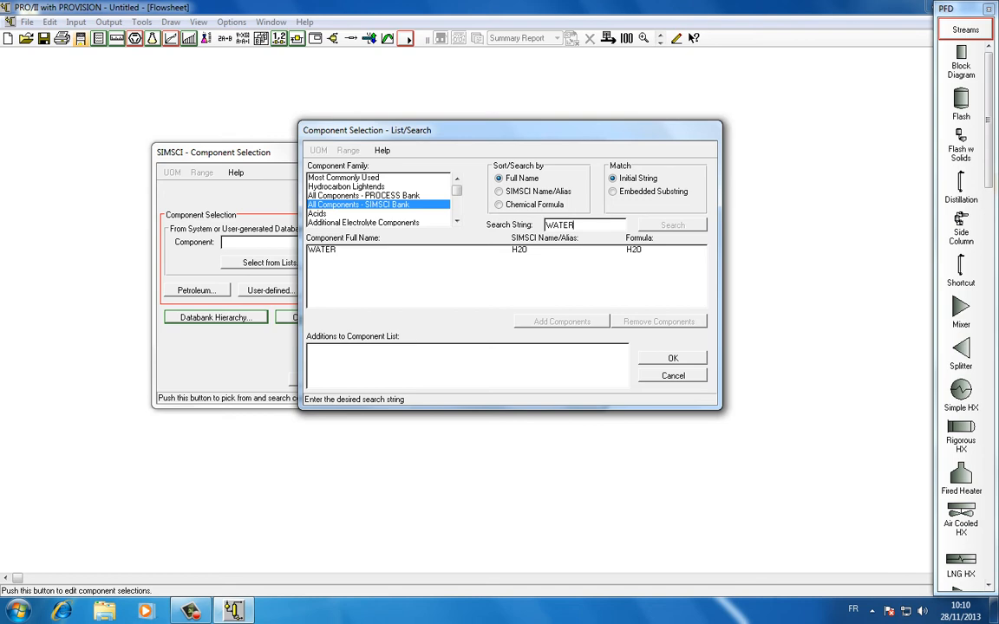
click(322, 250)
click(562, 321)
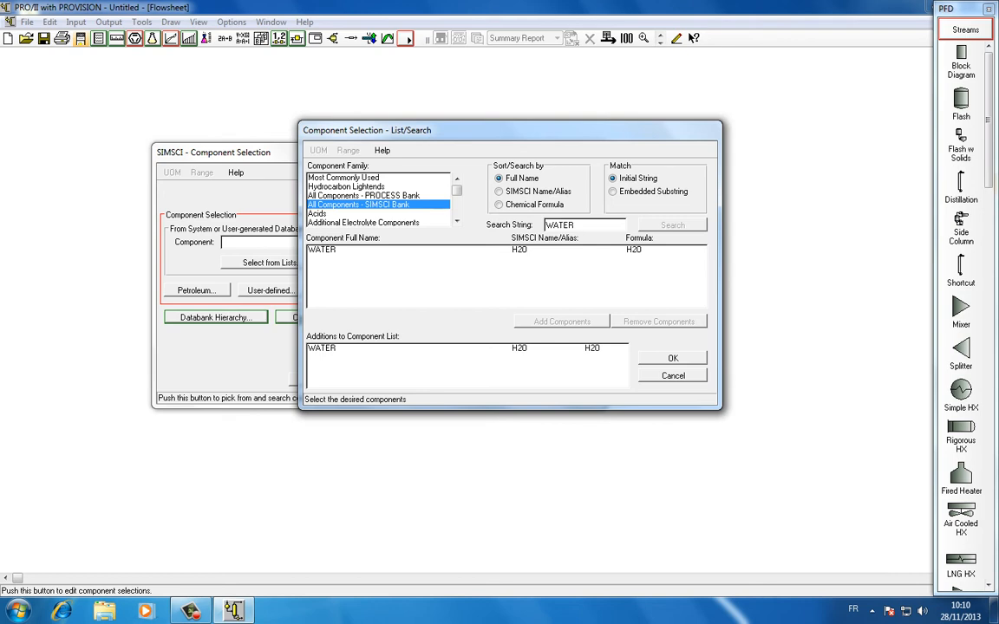
Step: Search the SIMSCI Bank for AMMO, add AMMONIA to the component additions, and confirm the component selection
drag(510, 130, 540, 135)
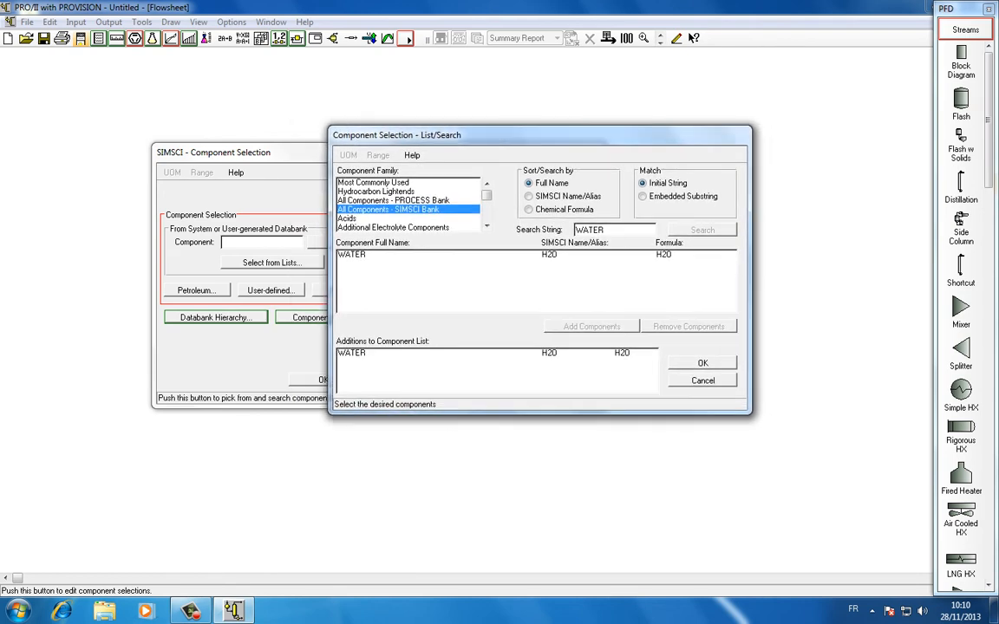
double_click(590, 230)
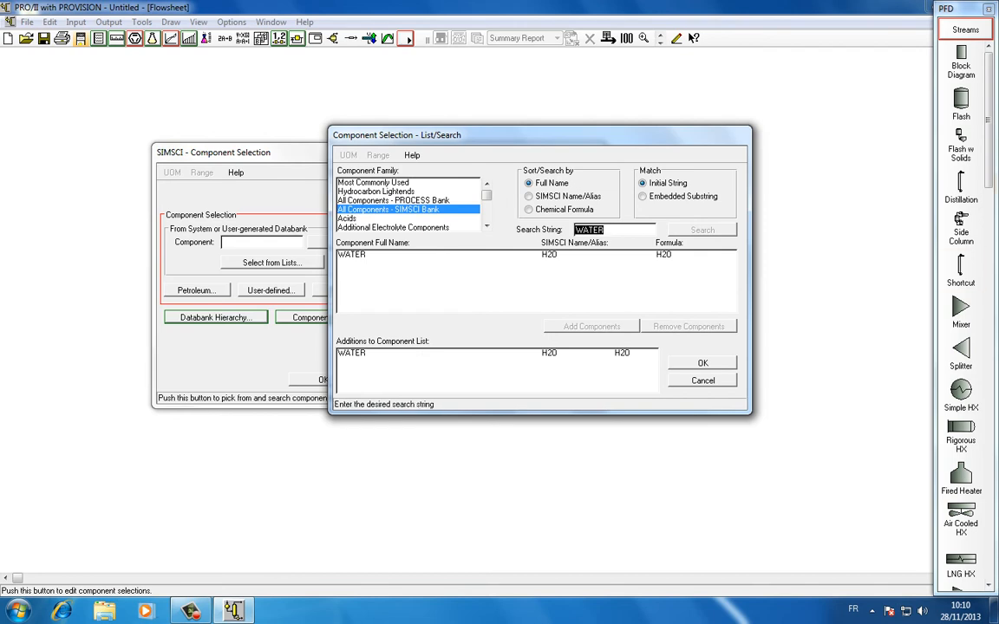
text(AMM)
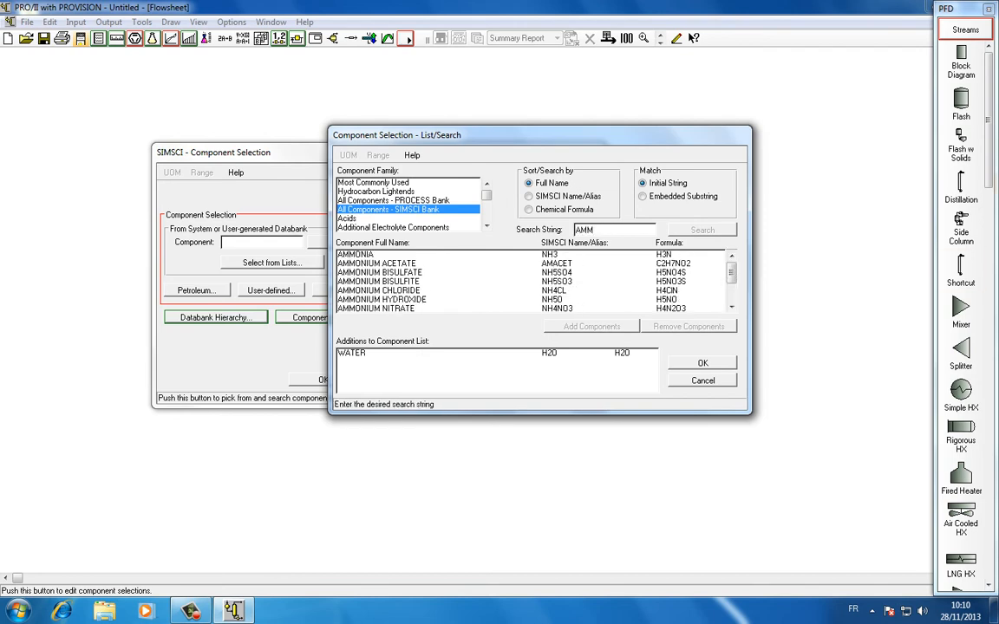
text(O)
key(Return)
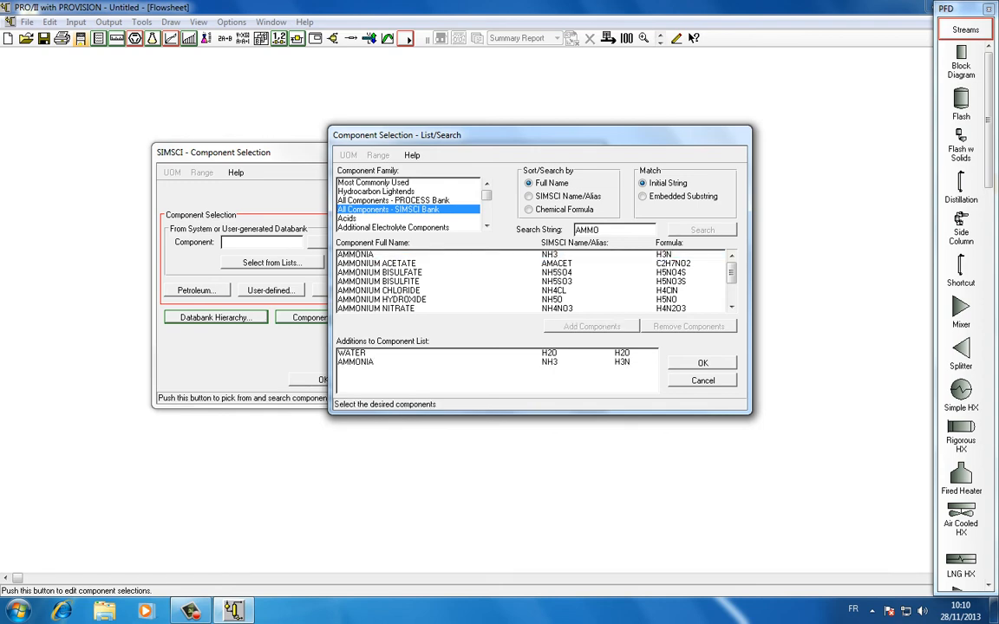
click(702, 363)
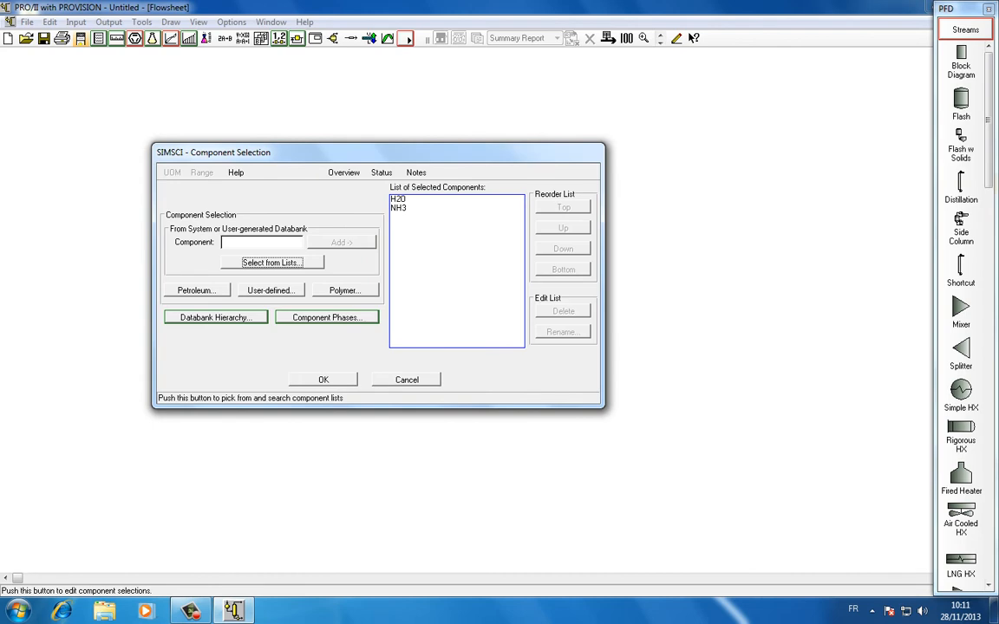
click(323, 380)
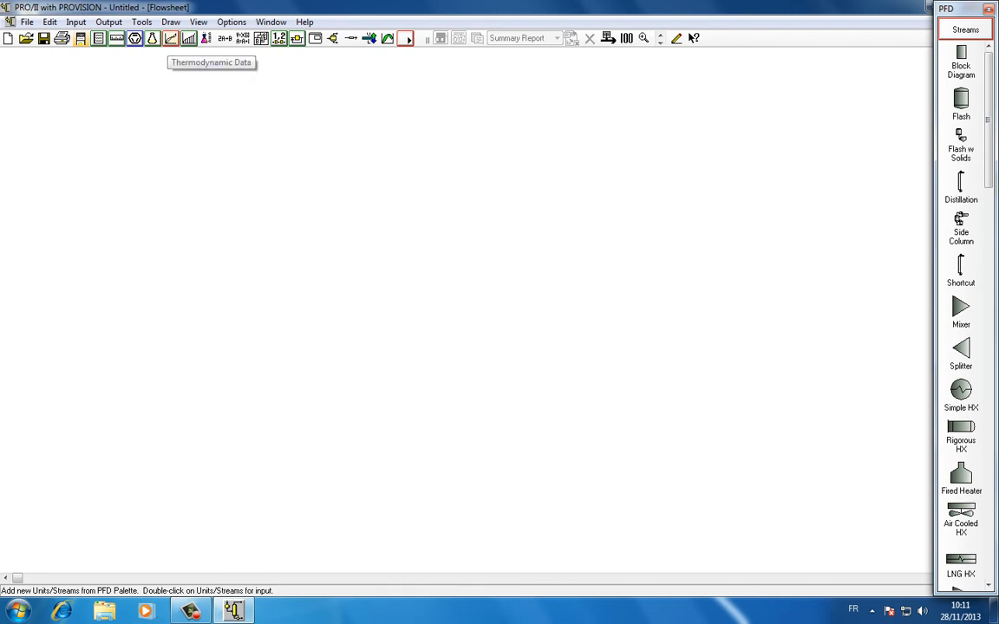
Step: Review the component property options and the UNIFAC structures of H2O and NH3, and cancel without changes
click(153, 39)
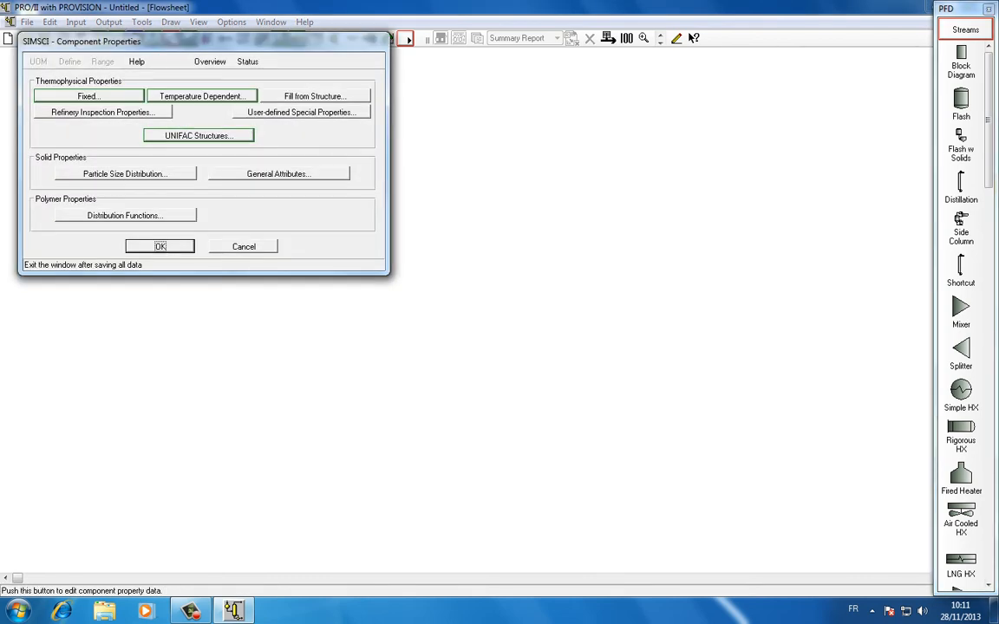
drag(155, 41, 321, 206)
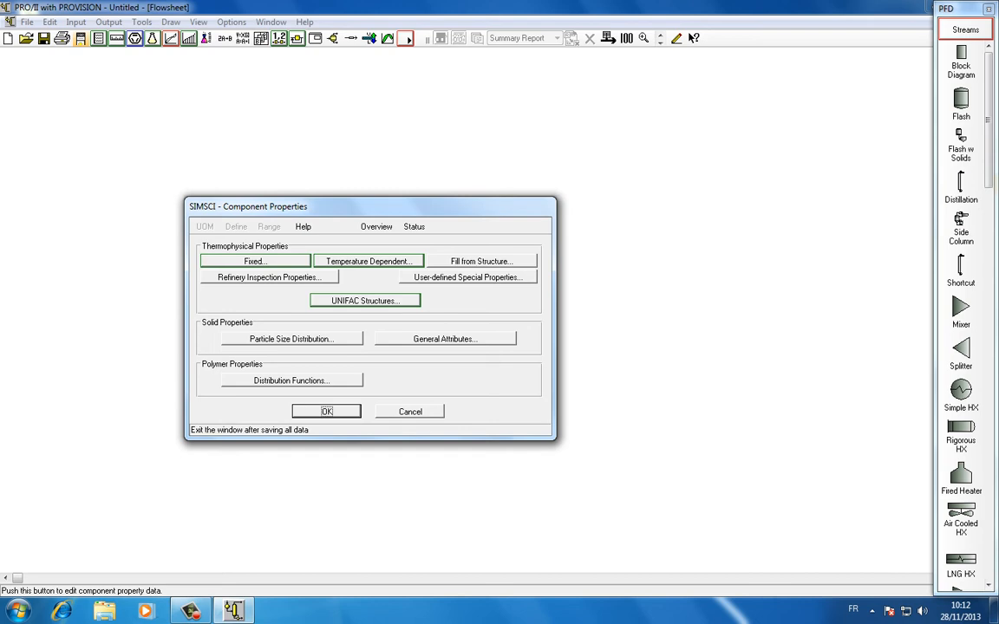
click(365, 300)
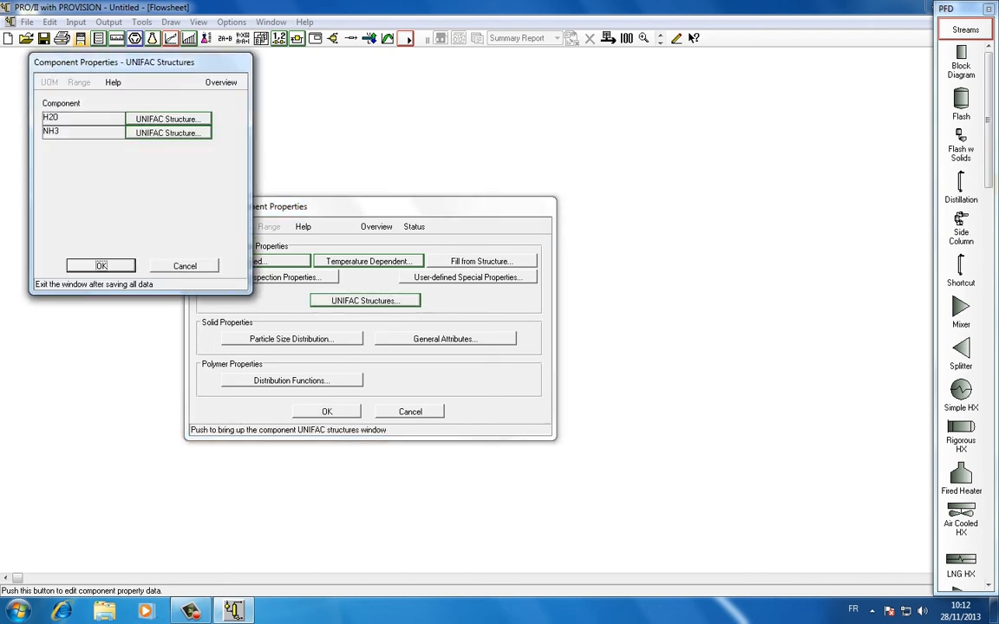
click(185, 266)
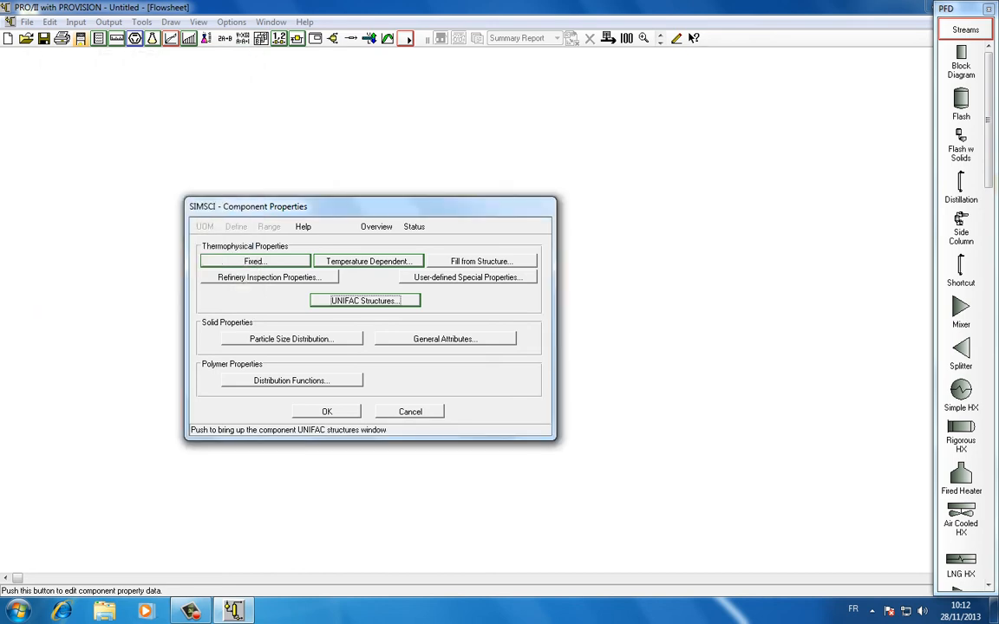
click(410, 412)
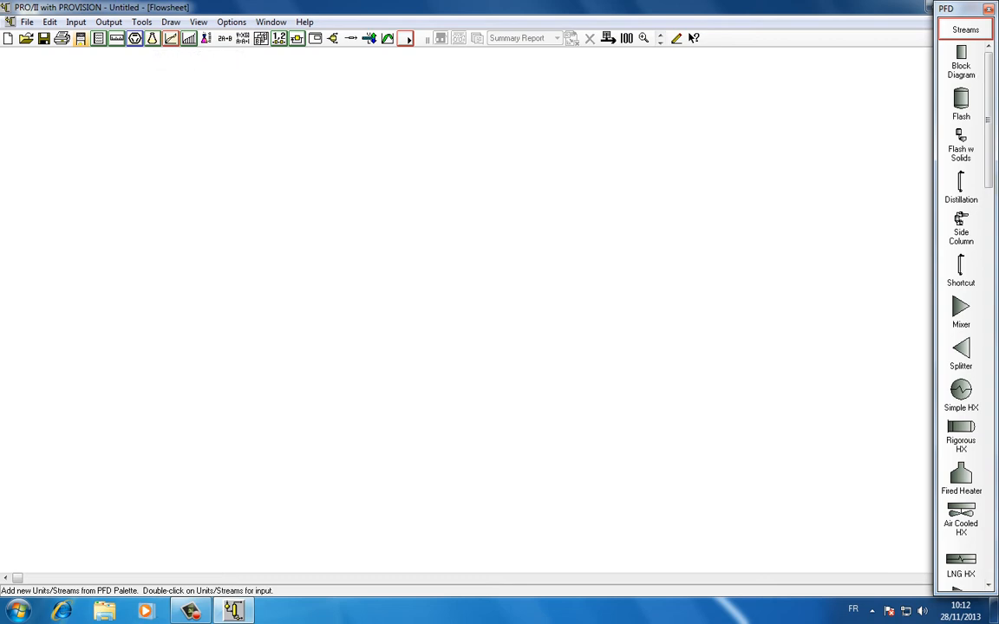
Step: Examine the primary methods offered under the Equations of State category of the thermodynamic data, from Soave-Redlich-Kwong to the end of the list
click(151, 38)
drag(251, 90, 366, 175)
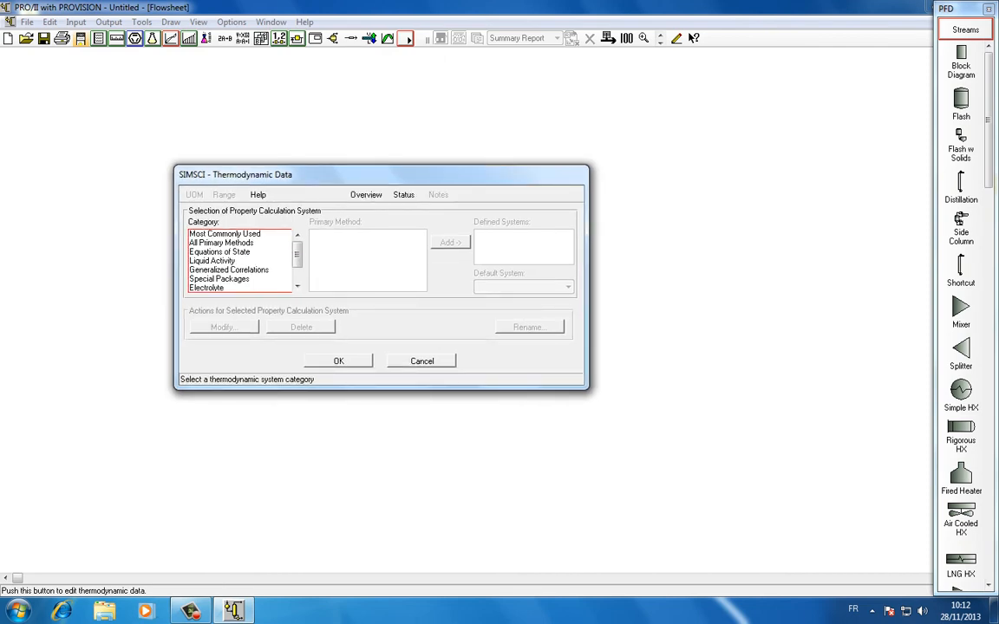
mouse_move(296, 253)
mouse_down()
mouse_move(297, 268)
mouse_move(296, 254)
mouse_up()
click(220, 252)
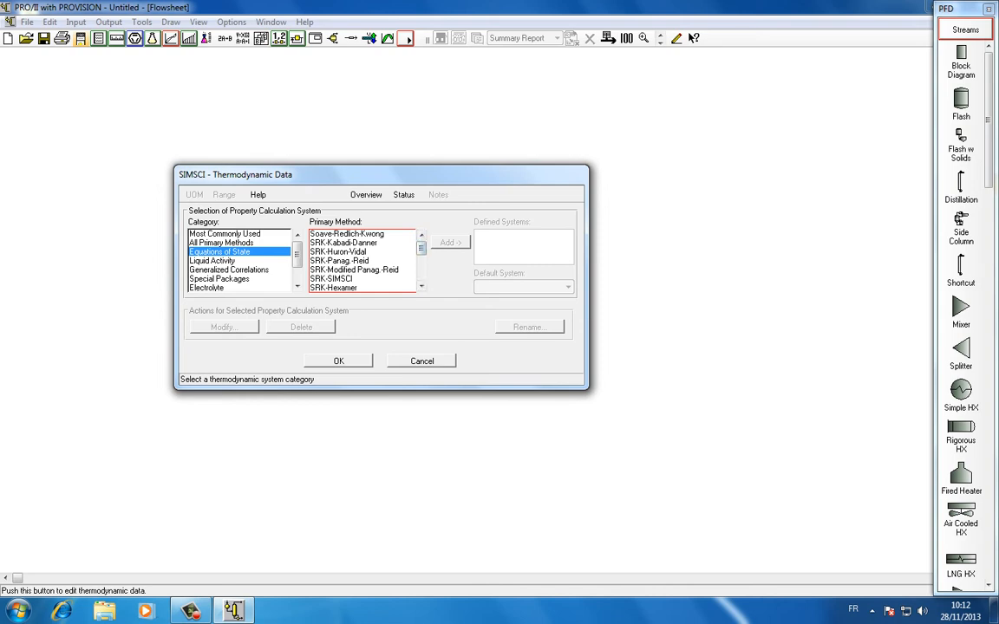
drag(421, 248, 422, 255)
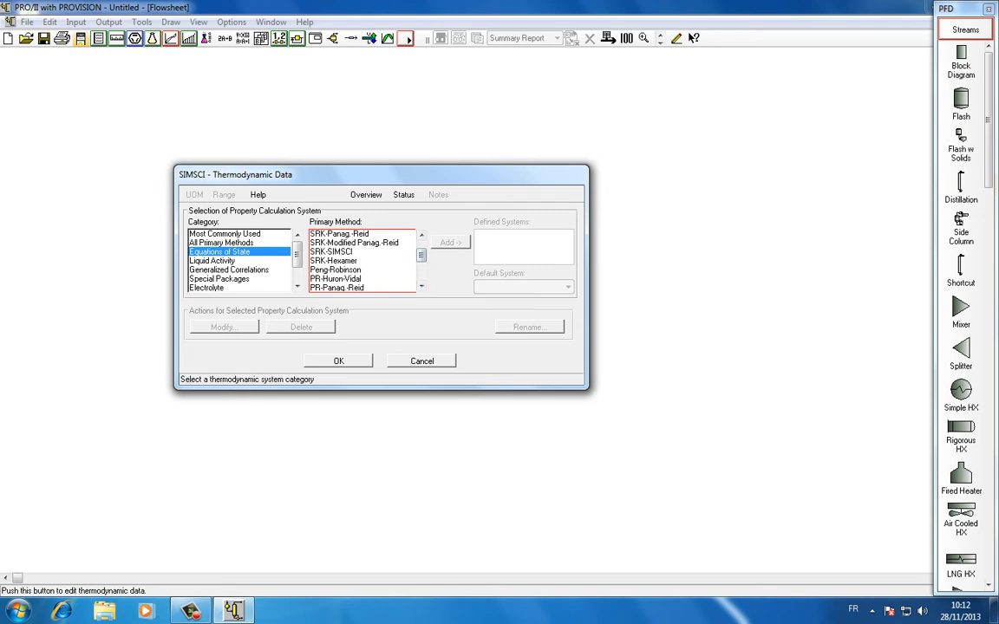
click(379, 270)
click(422, 285)
click(421, 285)
click(421, 285)
click(421, 285)
click(422, 286)
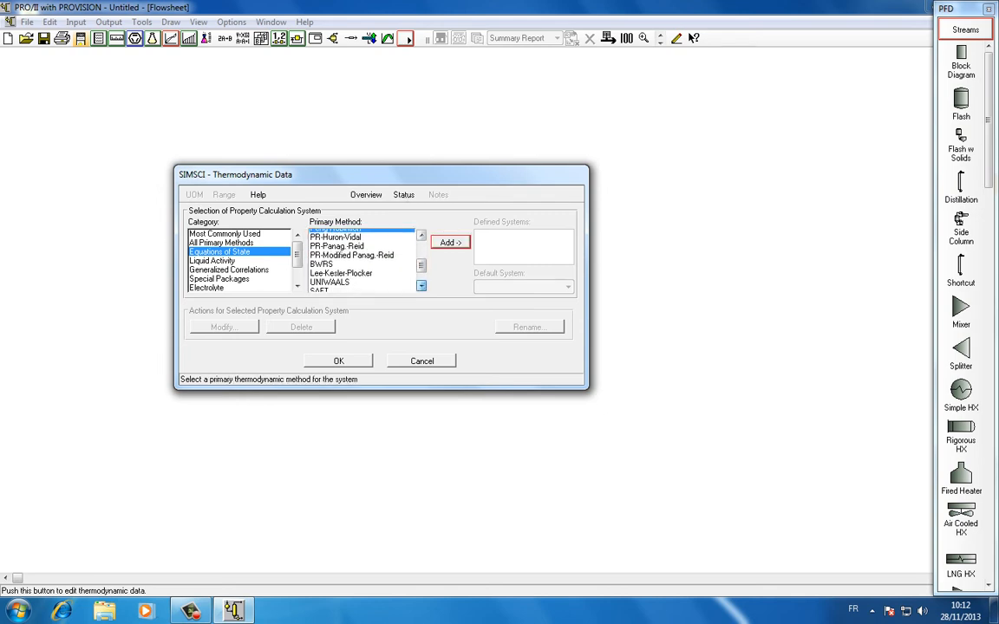
click(422, 285)
click(421, 285)
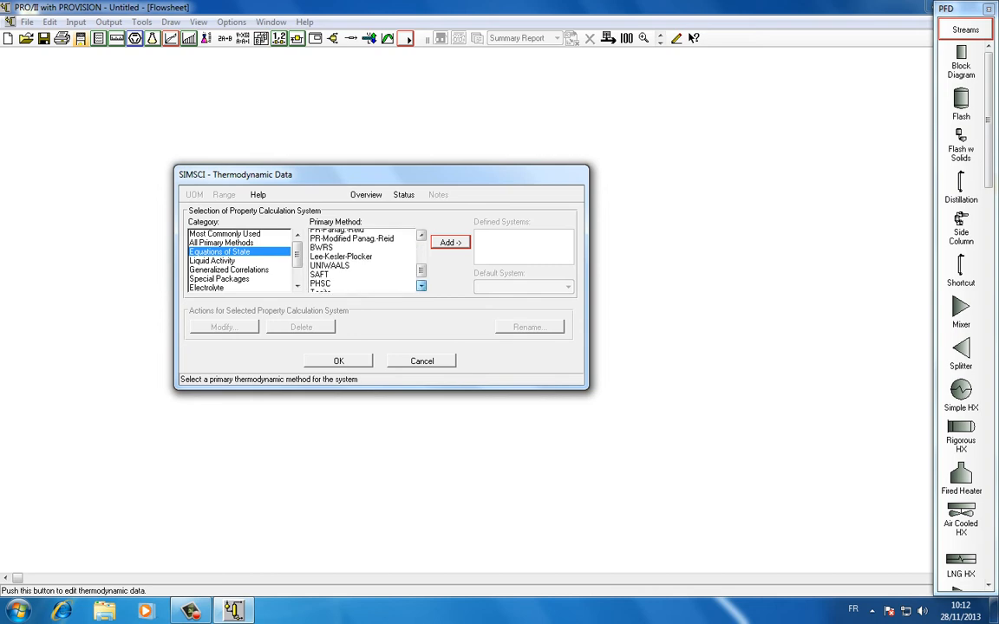
click(421, 285)
click(421, 286)
drag(422, 273, 421, 247)
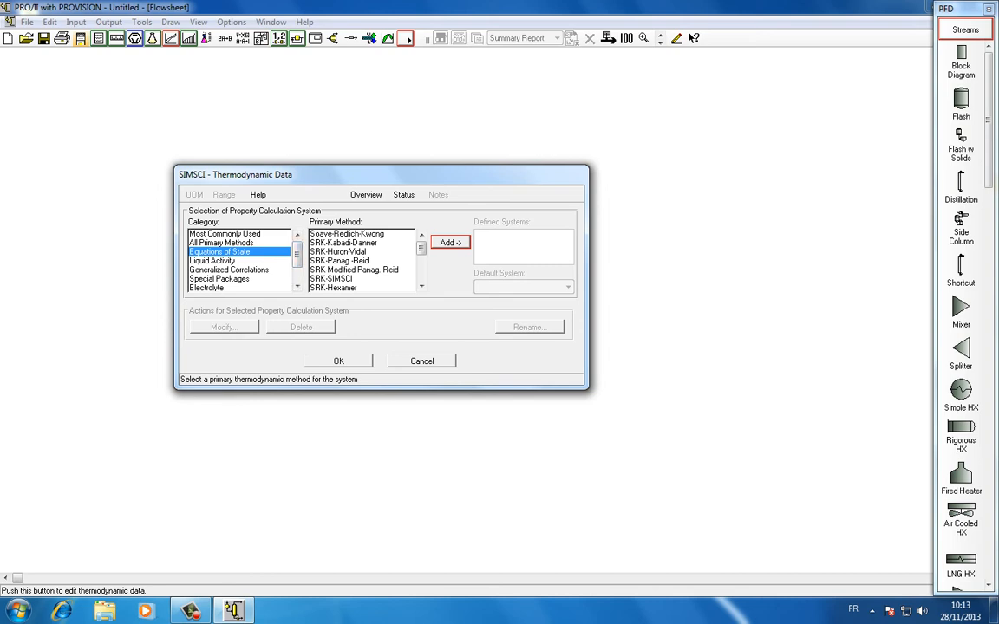
Step: Examine the primary methods offered under the Liquid Activity thermodynamic category, from NRTL down to Ideal
click(212, 261)
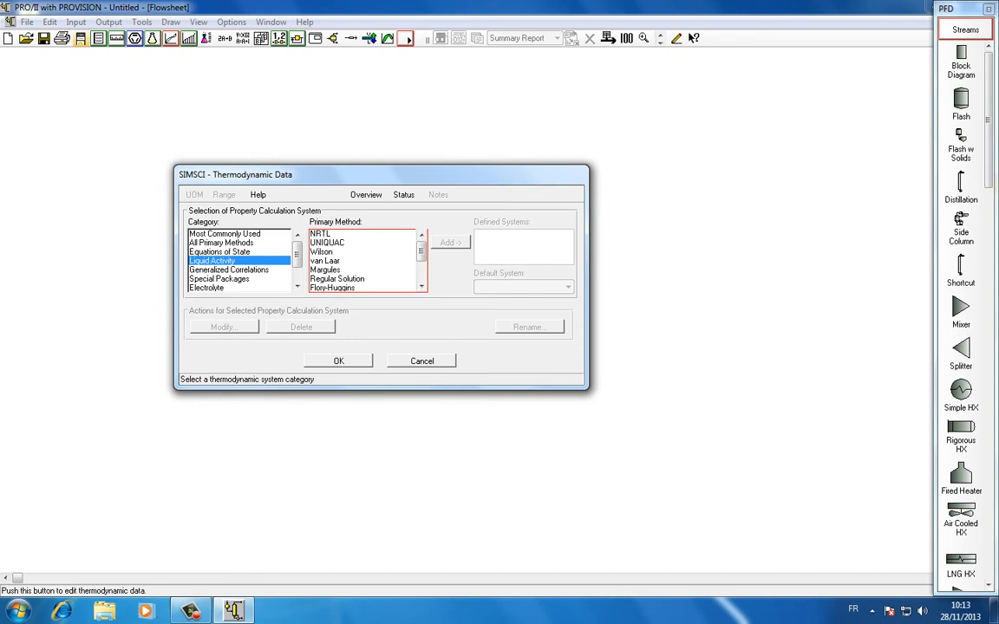
click(422, 286)
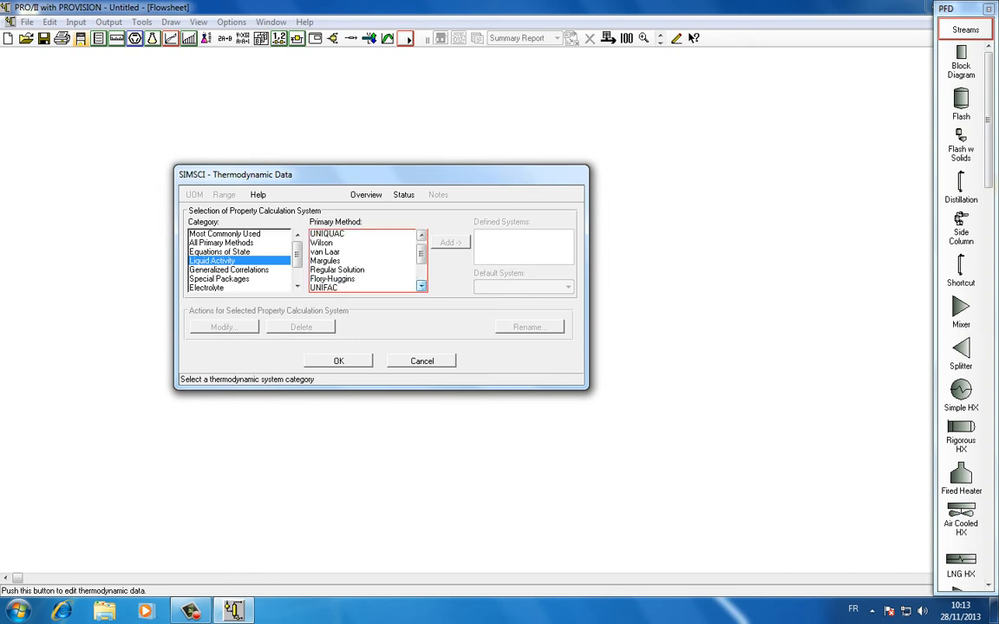
click(422, 286)
click(421, 286)
click(421, 286)
click(421, 286)
click(422, 286)
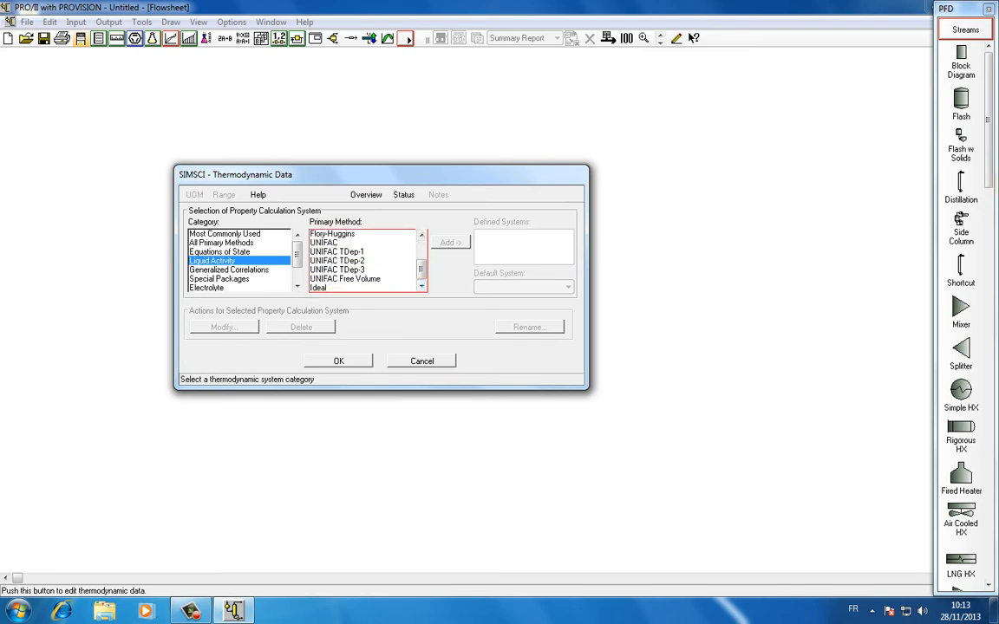
drag(421, 270, 421, 241)
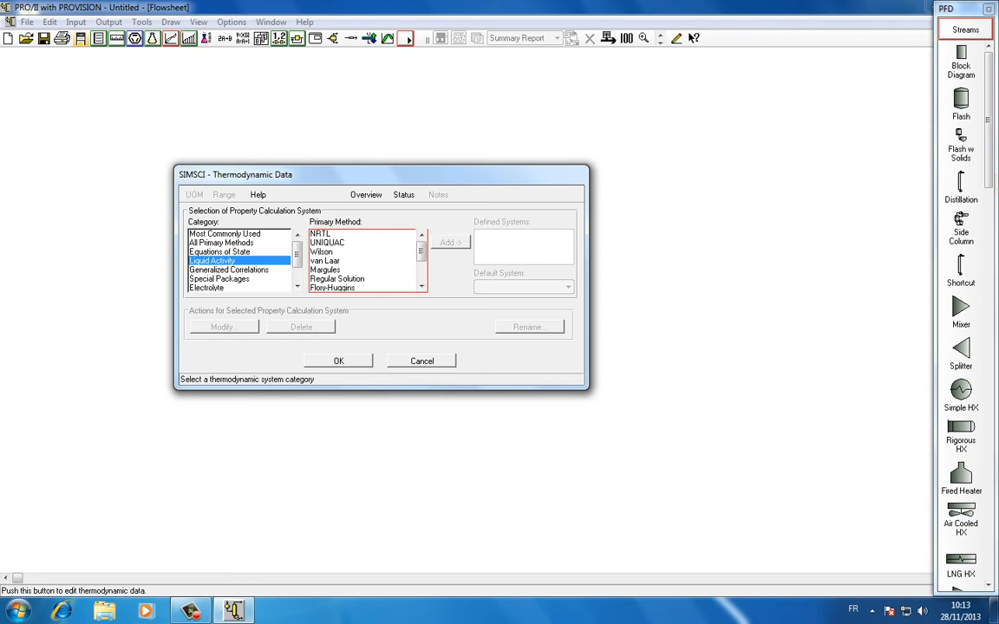
Step: Add the Wilson liquid activity method as a thermodynamic system and confirm the thermodynamic data
click(338, 360)
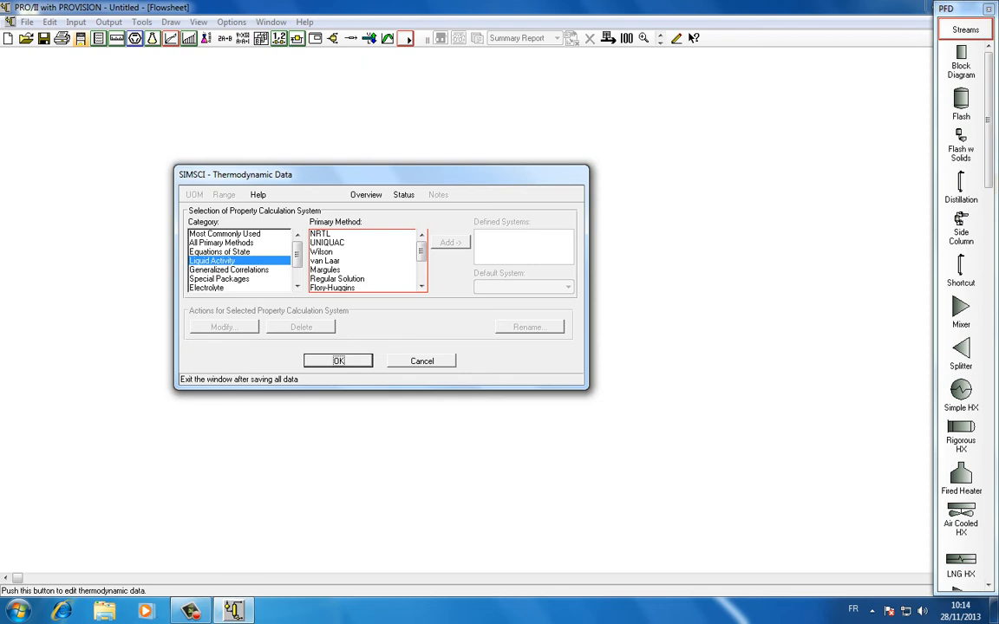
click(322, 253)
click(450, 243)
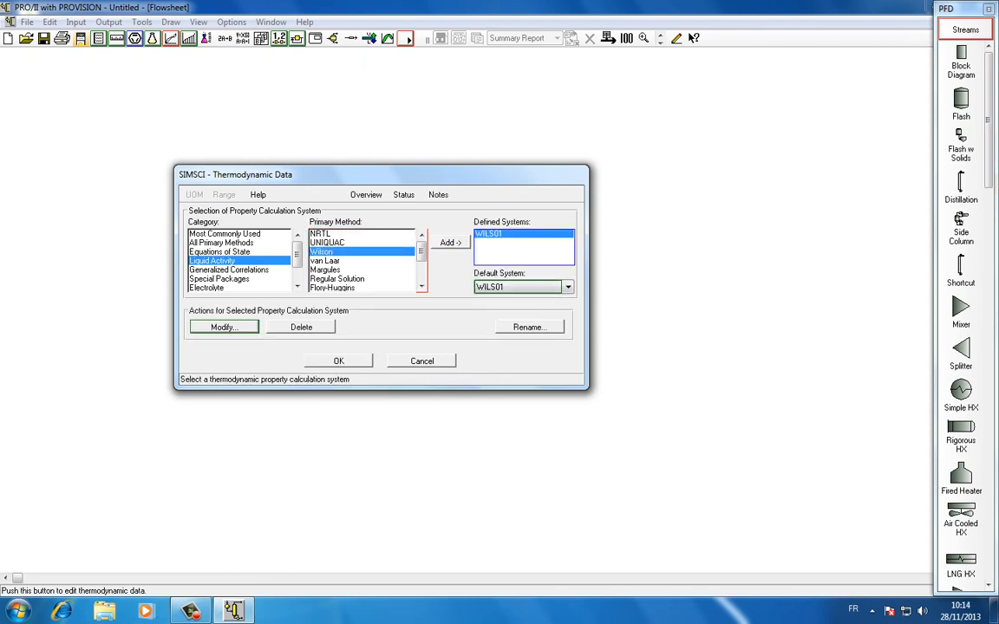
click(339, 361)
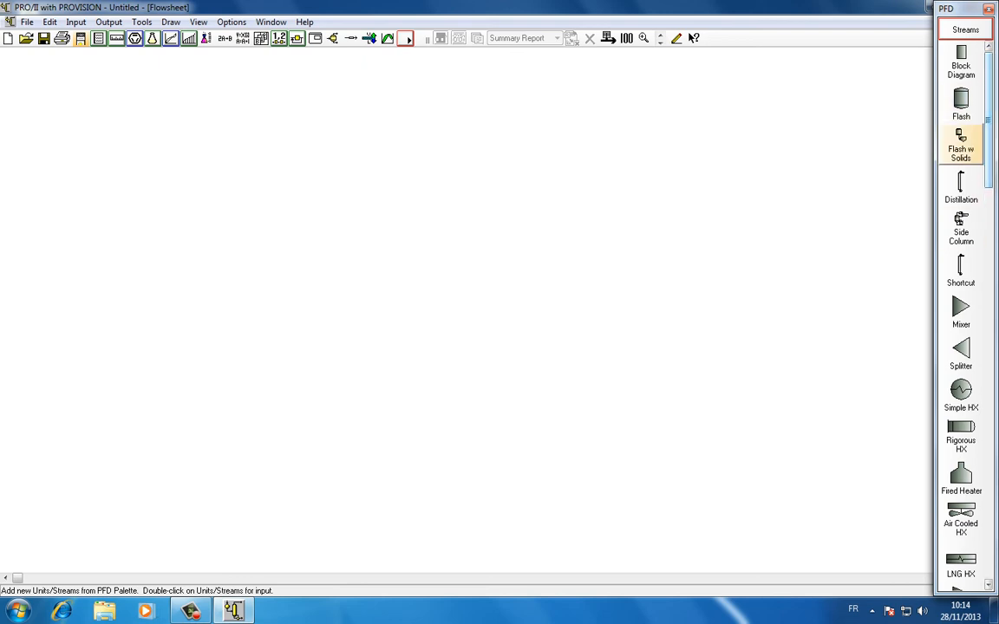
Step: Place a Flash unit near the middle of the flowsheet and enlarge its symbol
click(960, 103)
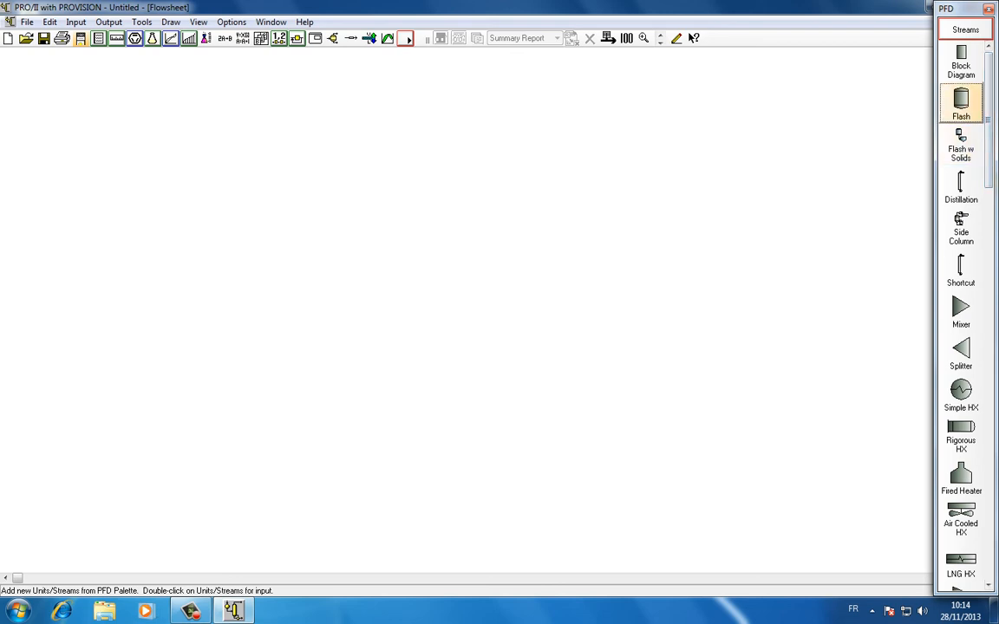
click(314, 252)
right_click(444, 259)
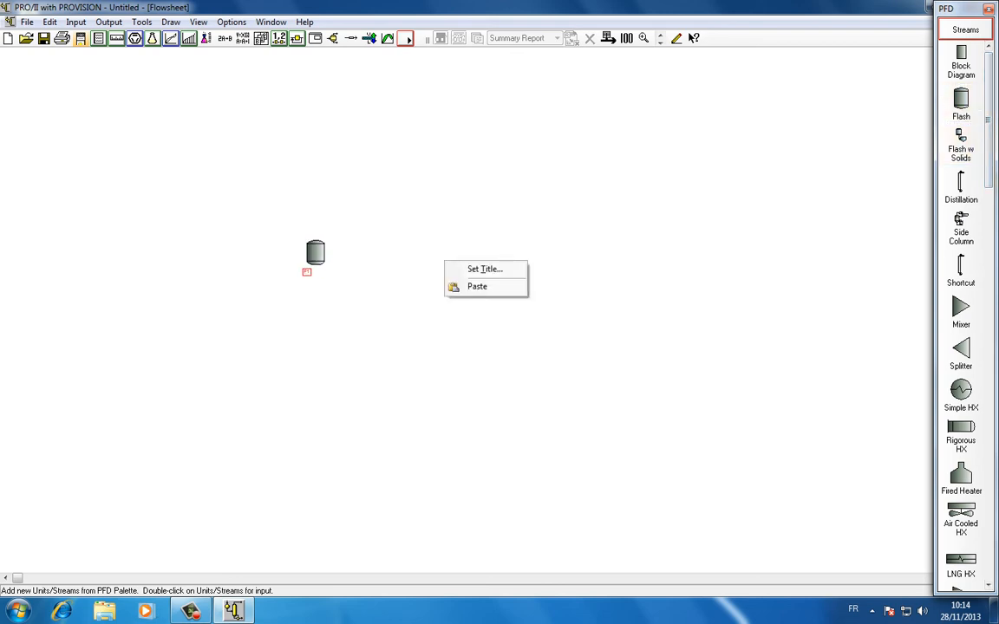
key(Escape)
click(316, 253)
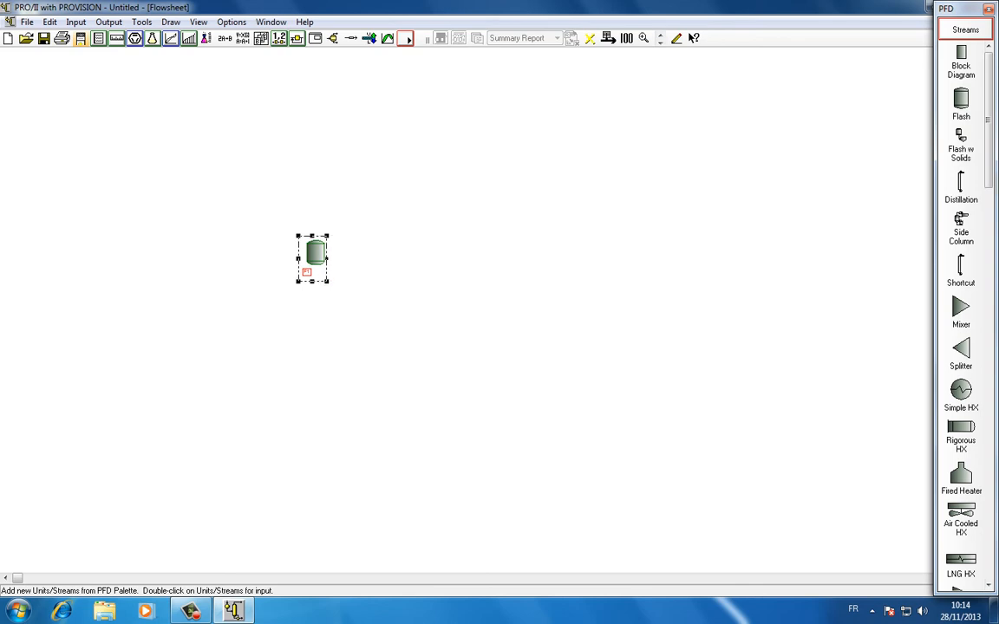
drag(327, 281, 379, 336)
click(385, 287)
click(368, 277)
click(386, 286)
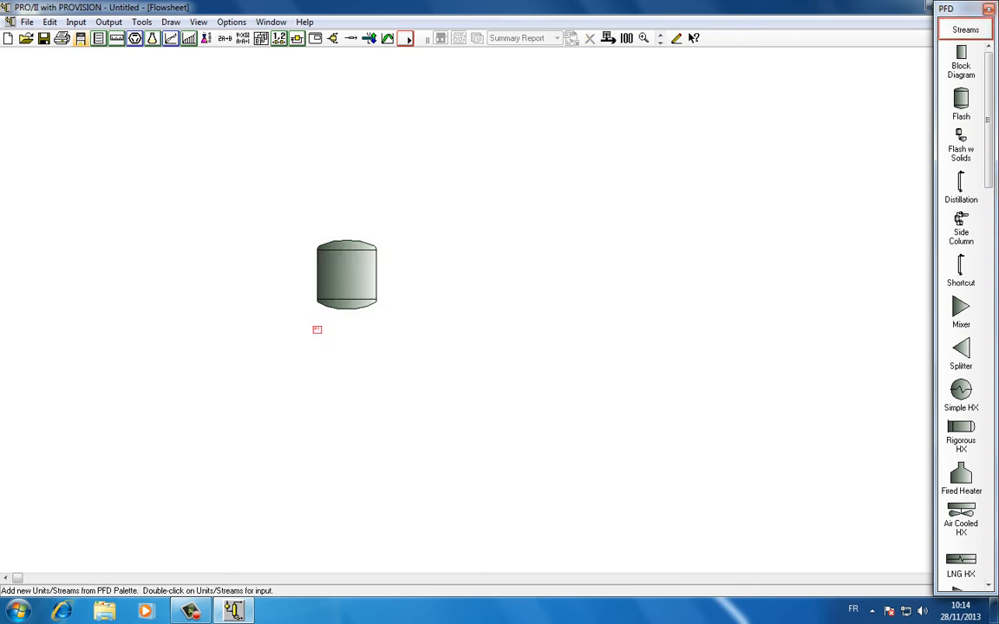
Step: Draw a feed stream from the open flowsheet area into the feed side of flash F1
click(965, 29)
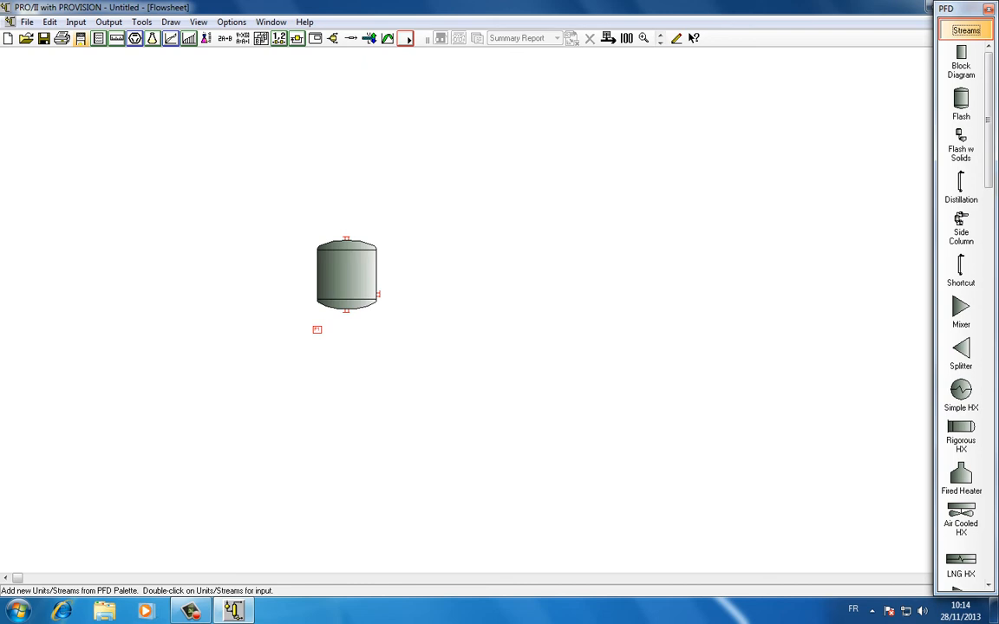
drag(87, 264, 204, 267)
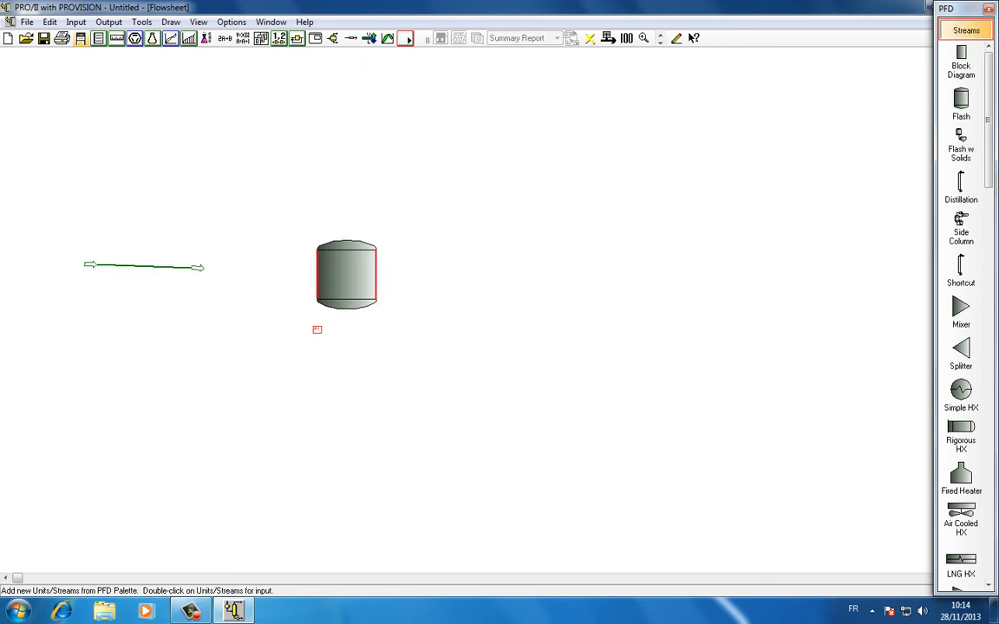
drag(203, 267, 312, 271)
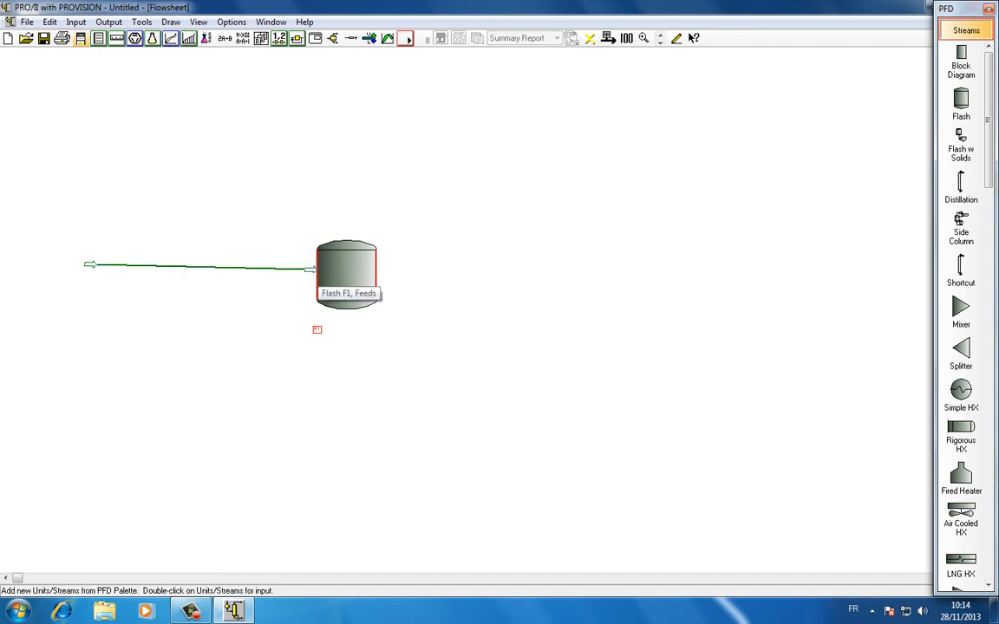
mouse_move(313, 270)
mouse_down()
mouse_move(395, 274)
mouse_move(313, 272)
mouse_up()
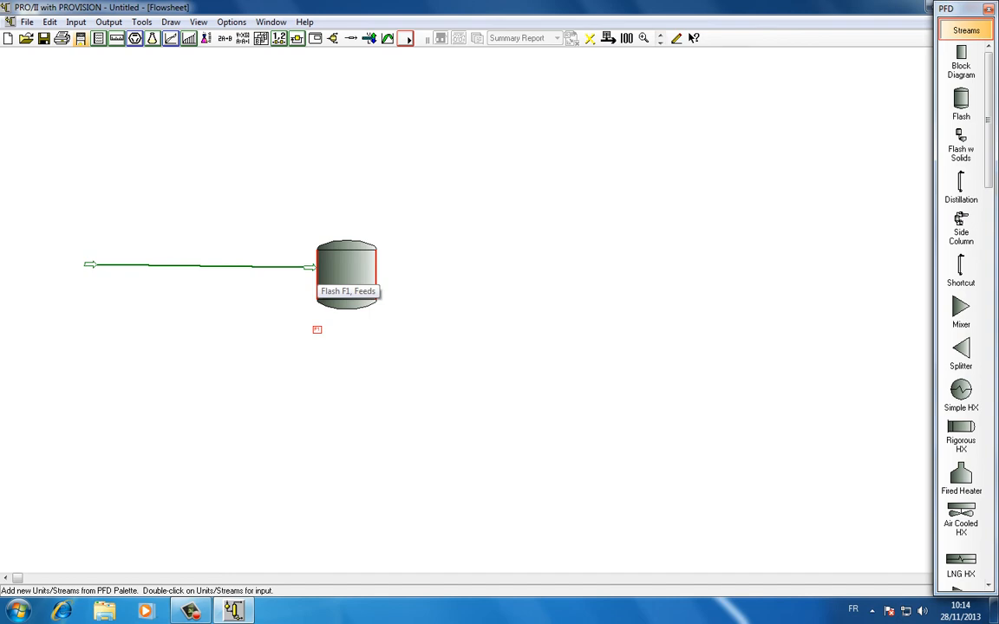
click(315, 266)
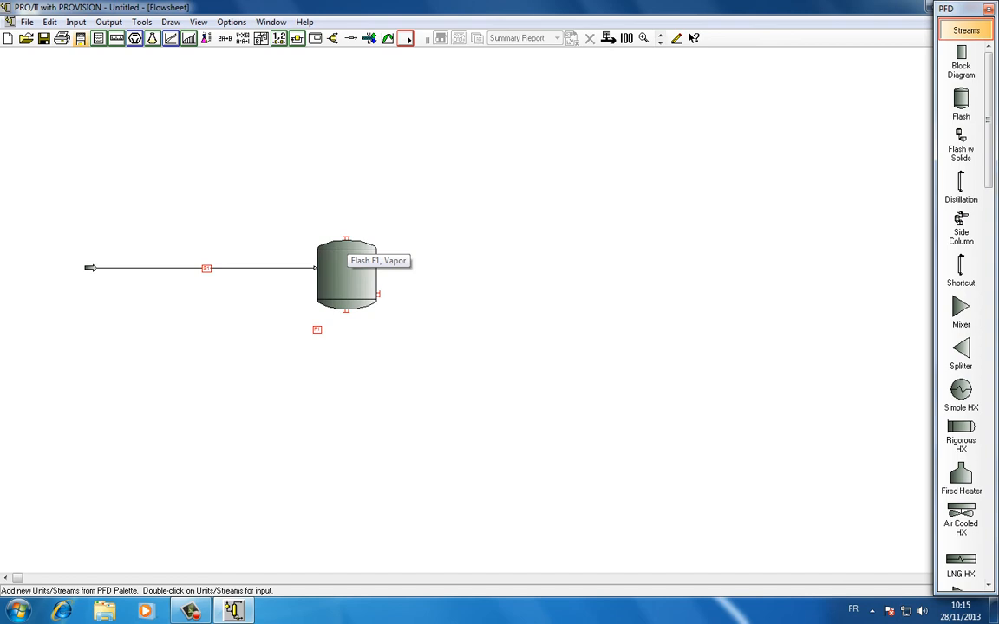
Step: Draw product streams from the vapor and liquid outlets of flash F1, and leave stream drawing mode
click(346, 239)
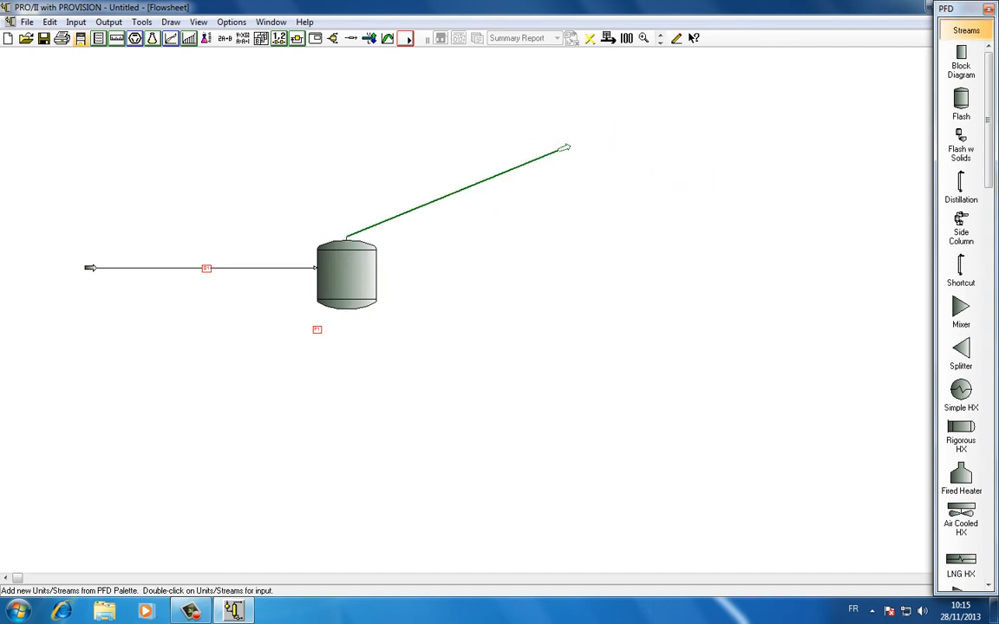
click(564, 145)
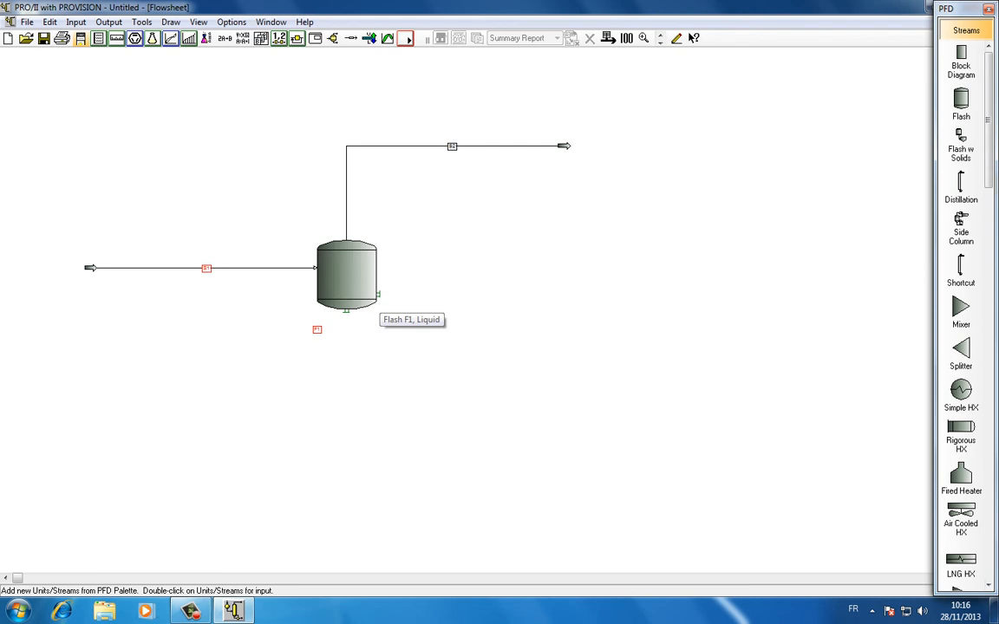
click(378, 294)
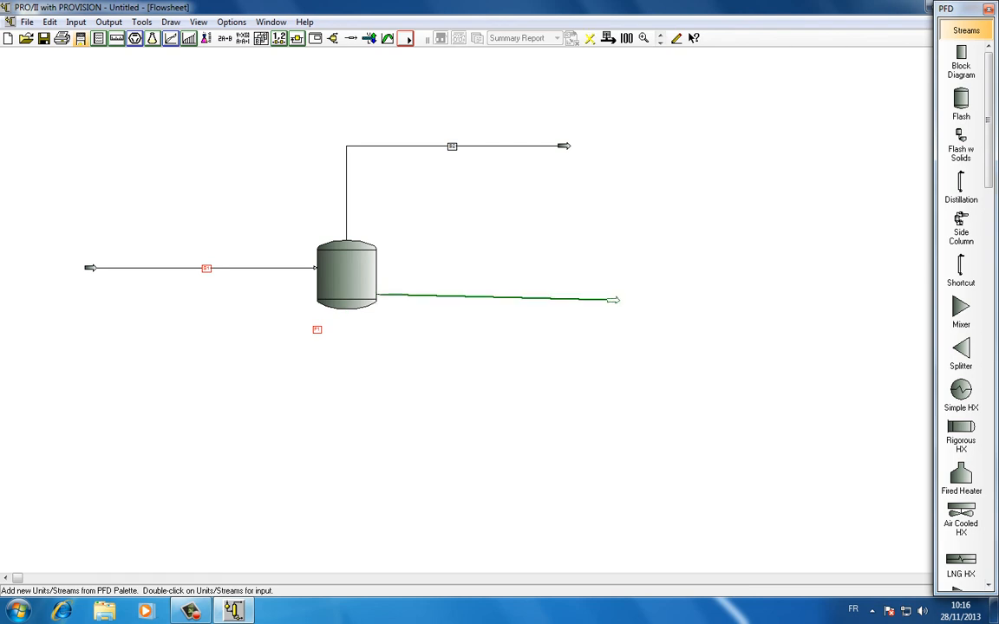
click(613, 298)
key(Escape)
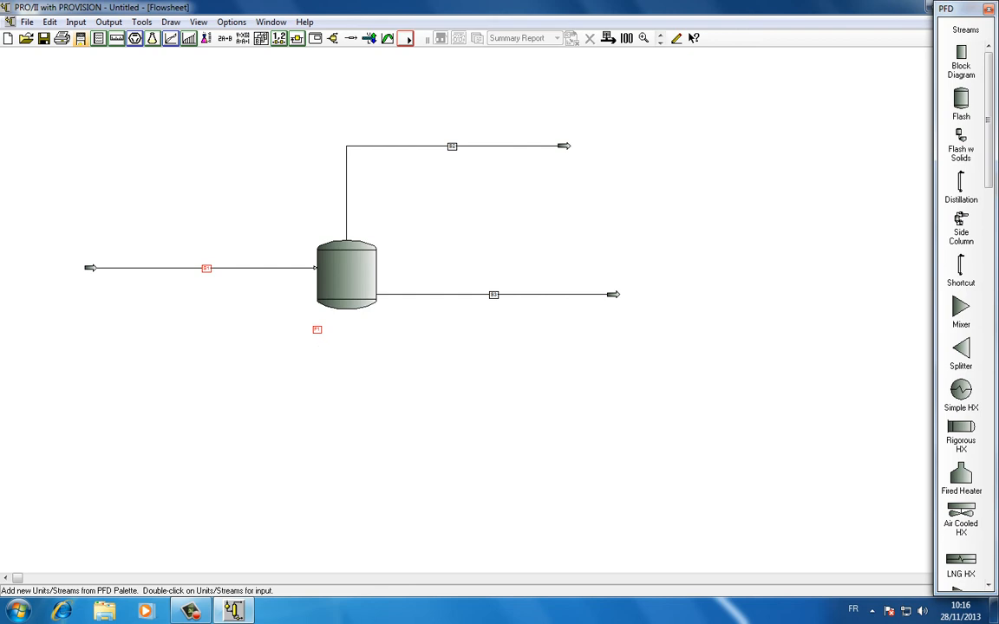
double_click(206, 268)
click(317, 330)
click(346, 278)
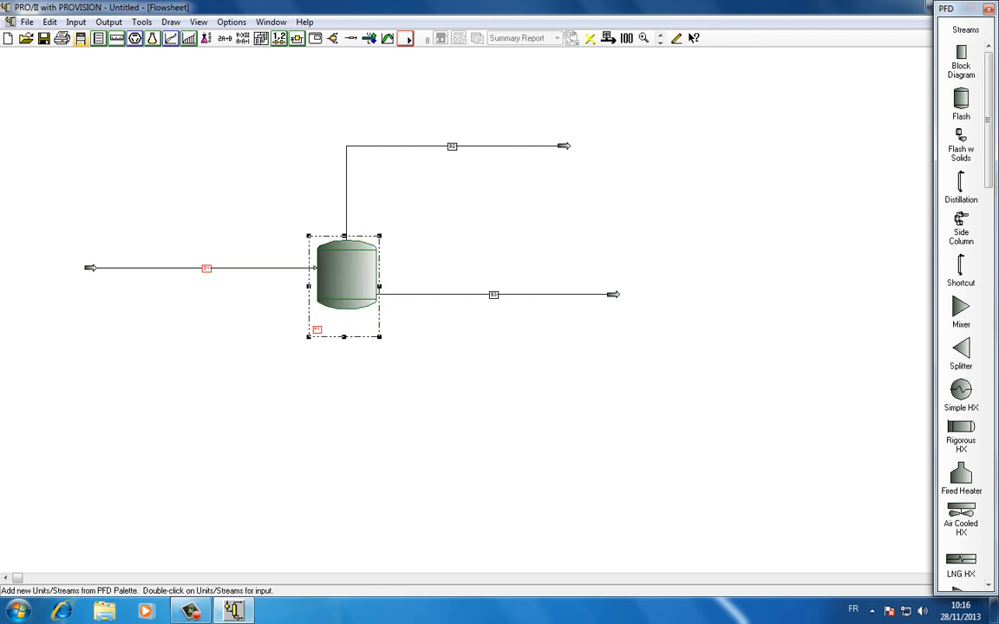
click(416, 364)
drag(339, 350, 278, 294)
click(280, 306)
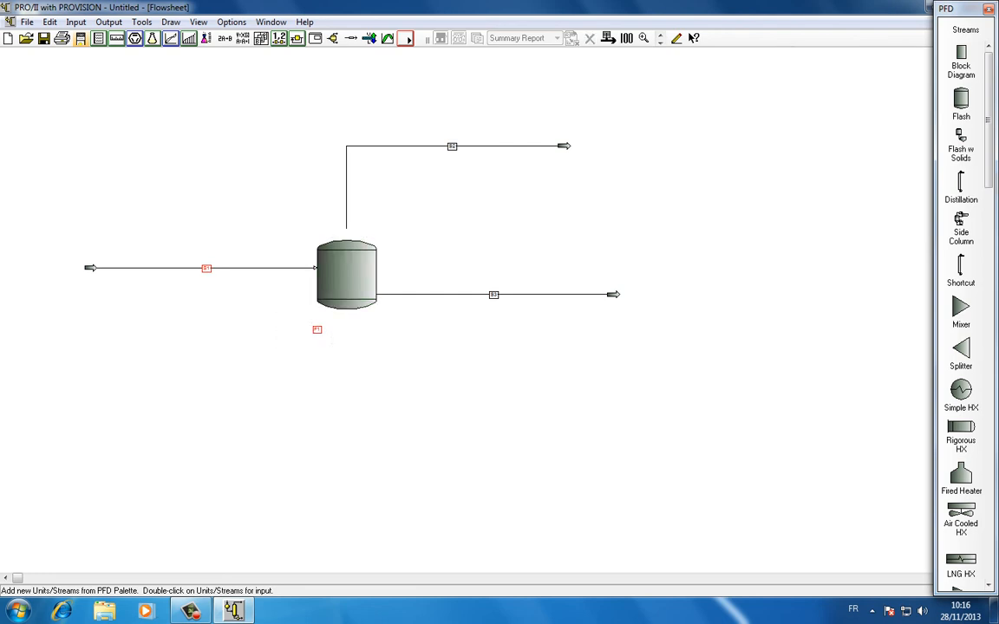
drag(347, 278, 348, 277)
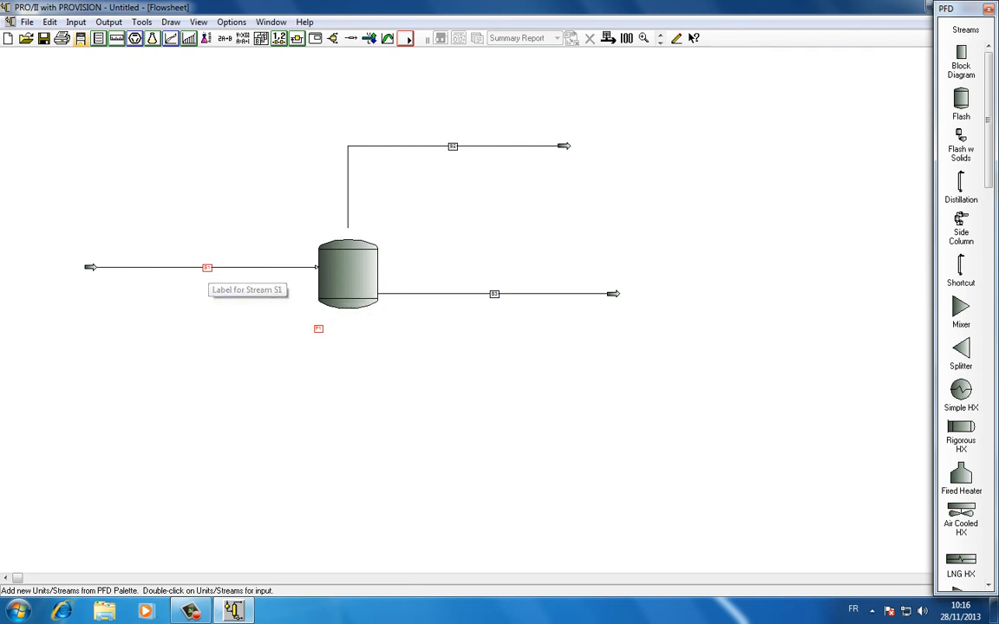
Step: Open the flowrate and composition data of feed stream S1 and set the total fluid flowrate to 10 kg-mol/hr
double_click(199, 267)
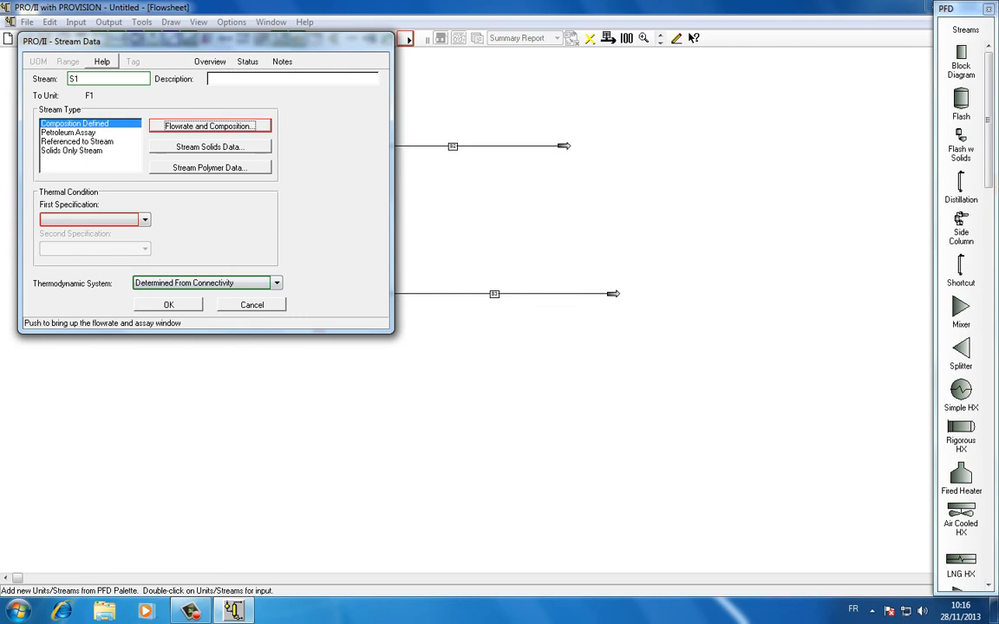
drag(113, 42, 398, 199)
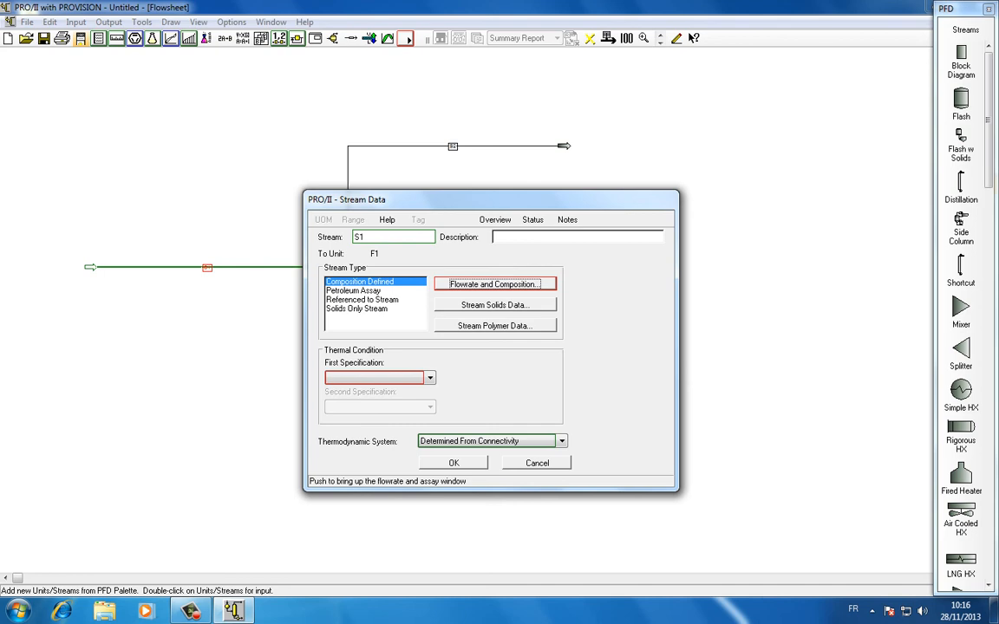
click(495, 285)
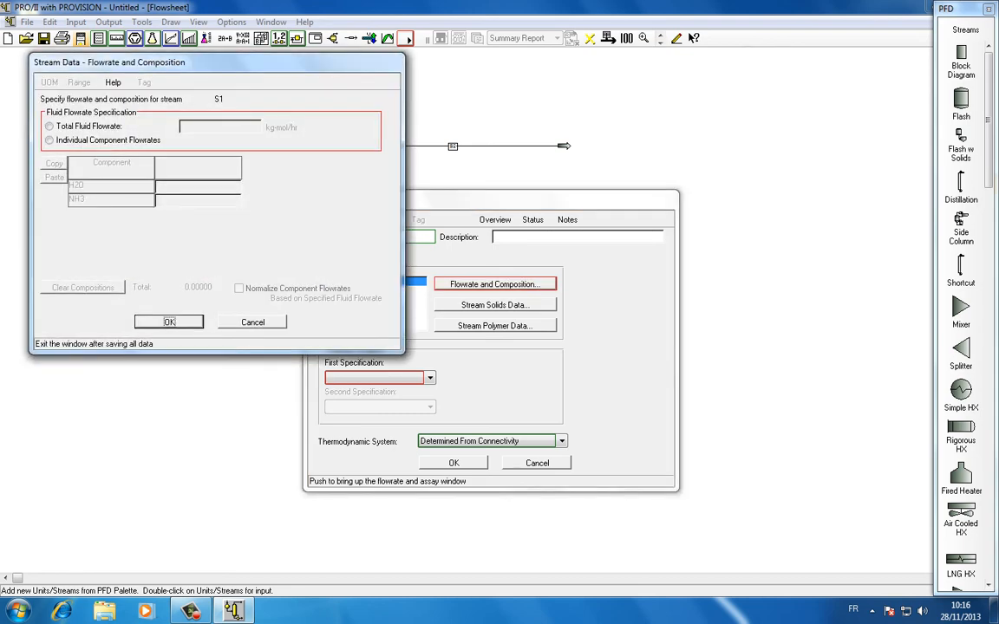
drag(130, 61, 279, 109)
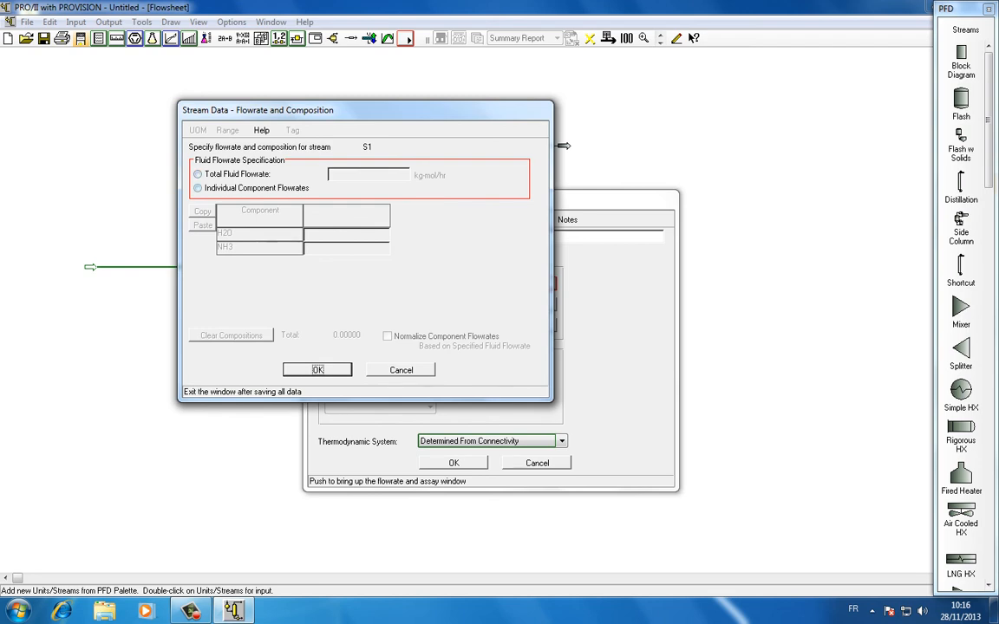
click(198, 175)
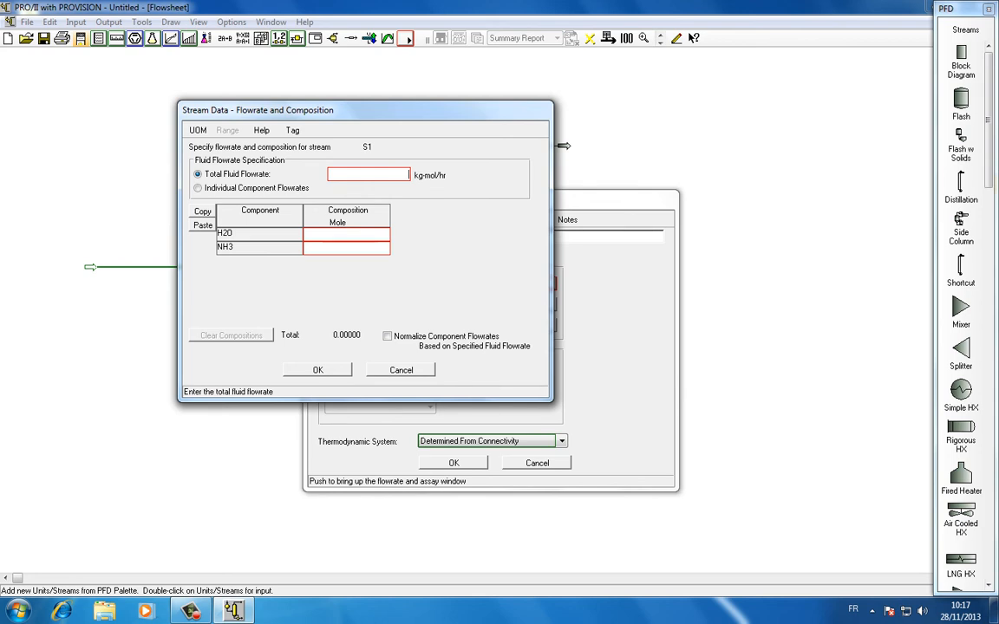
text(10)
key(Tab)
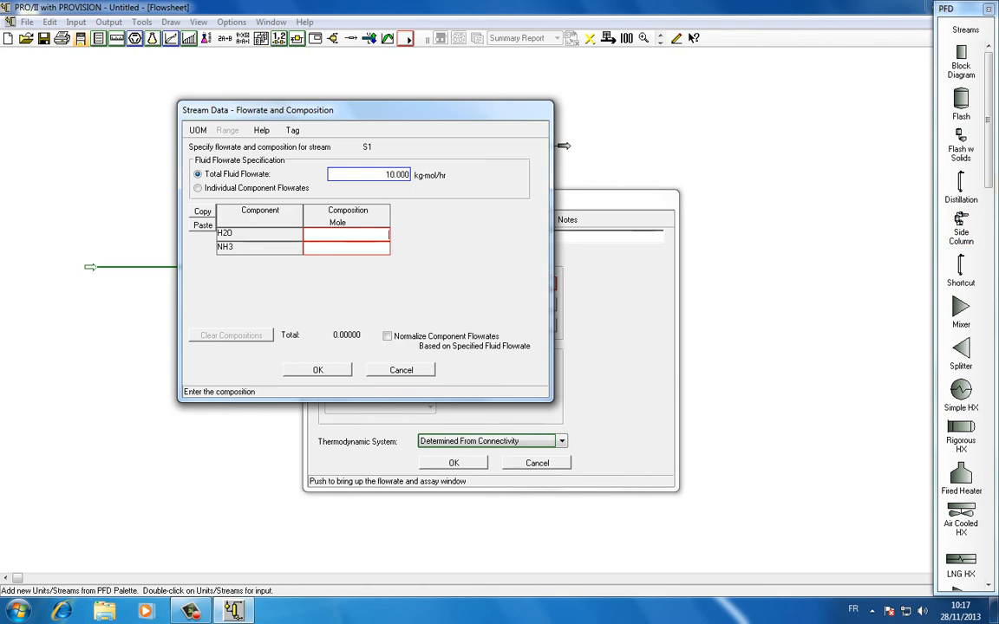
Step: Set the mole composition of stream S1 to 0.5 H2O and 0.5 NH3, and confirm the flowrate and composition
text(0.5)
text(0)
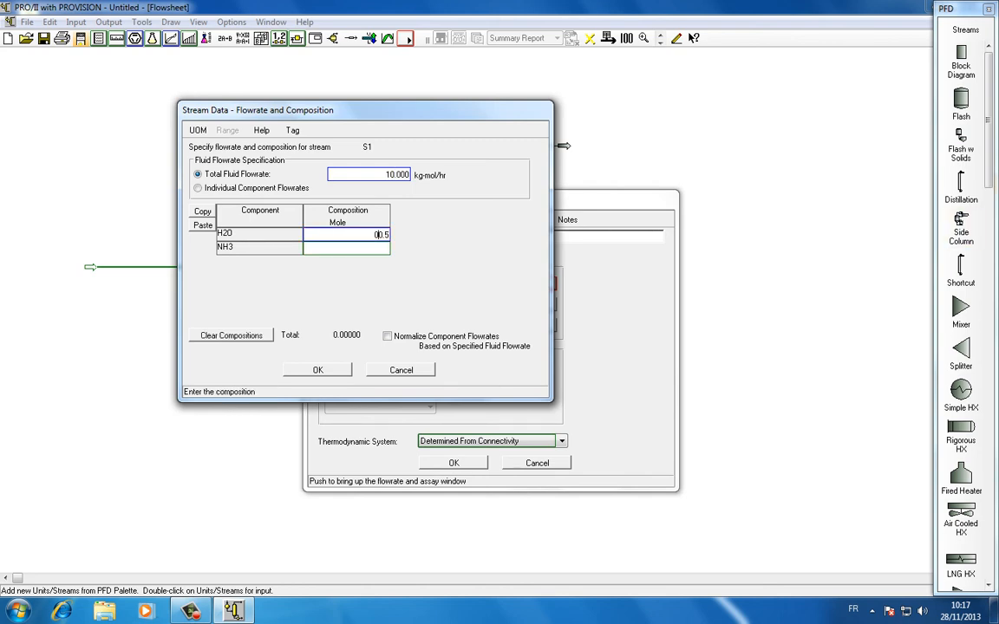
key(BackSpace)
key(Tab)
text(0.5)
key(Return)
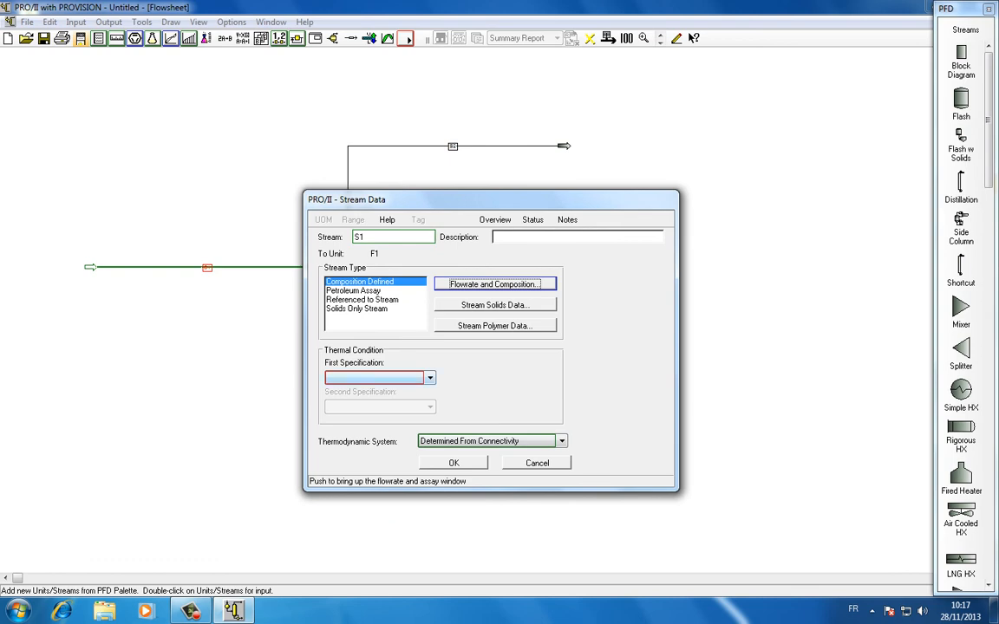
Step: Specify the thermal condition of stream S1 as a temperature of 10 C at bubble point
click(429, 378)
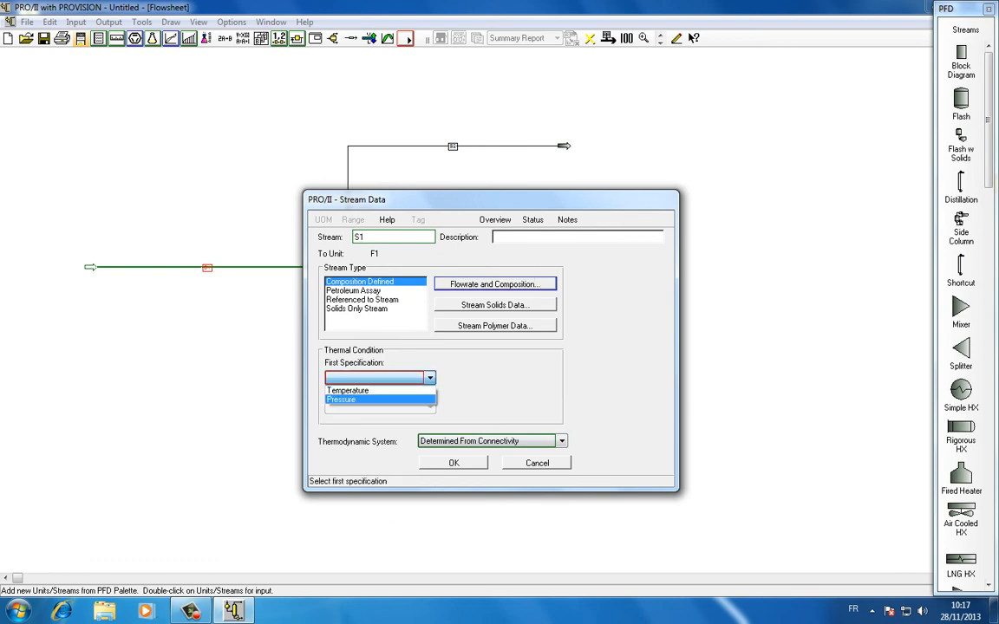
click(349, 391)
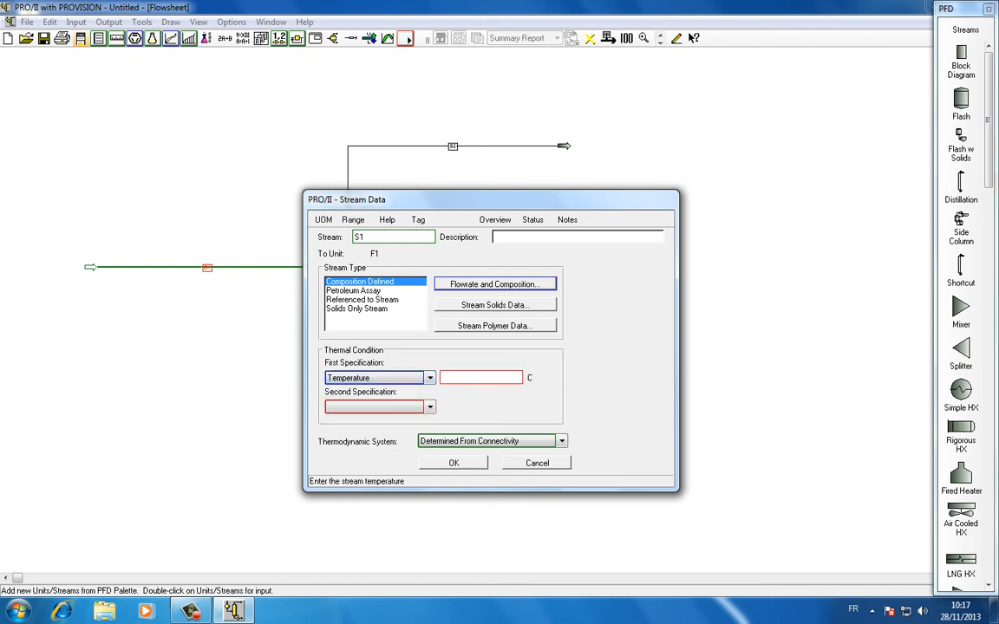
text(10)
click(430, 407)
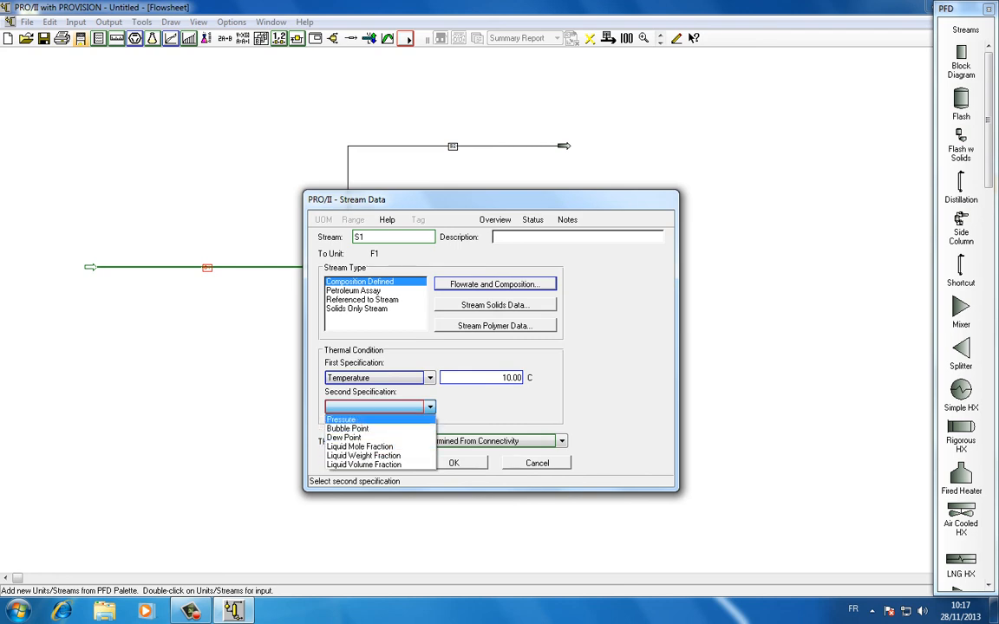
click(349, 428)
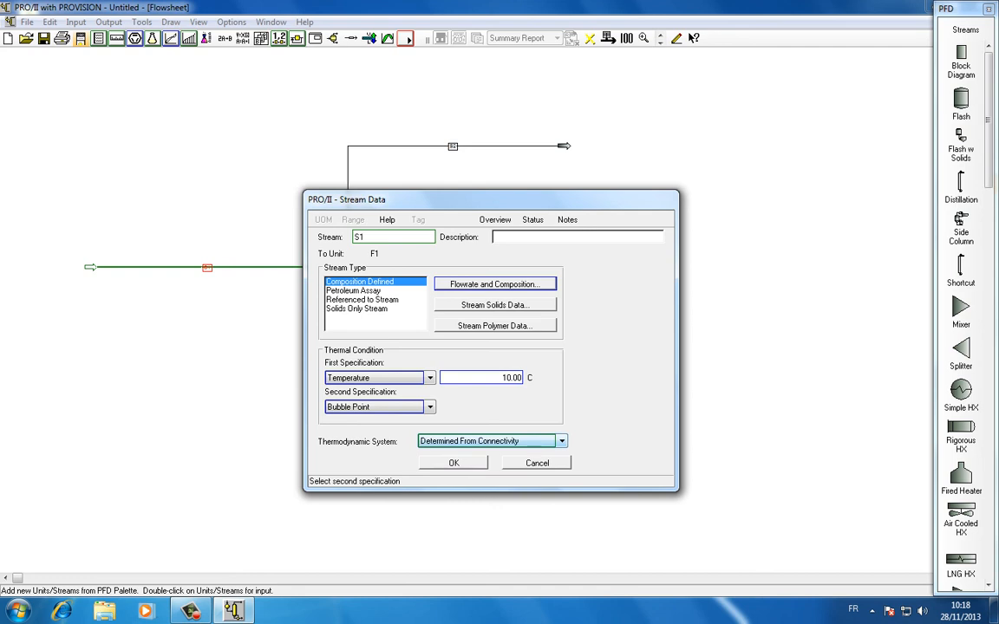
Step: Review the thermodynamic systems offered for stream S1, keep Determined From Connectivity, and confirm the stream data
key(alt+Down)
key(Down)
key(Down)
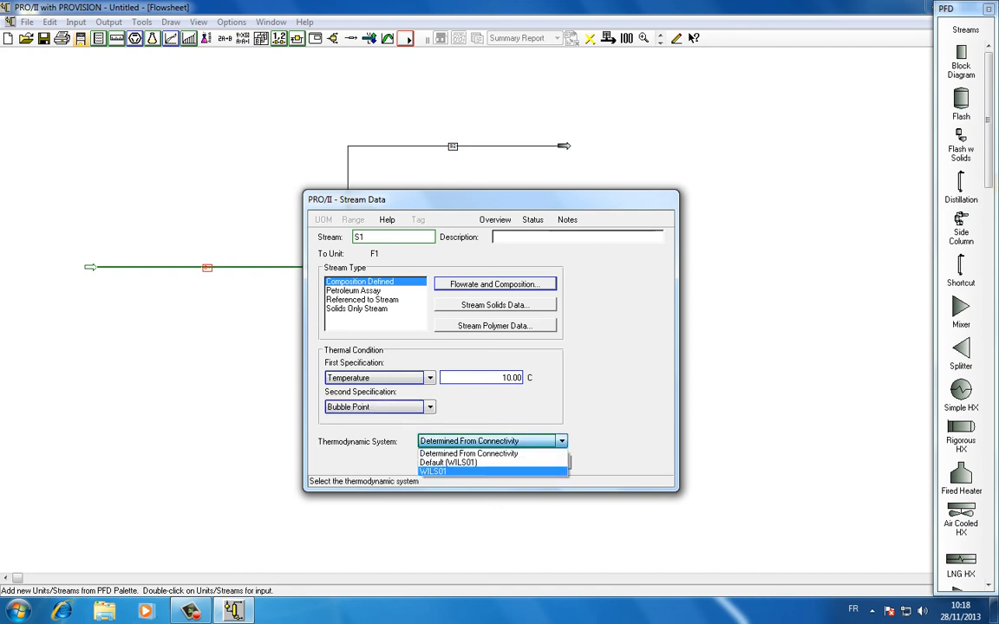
key(Escape)
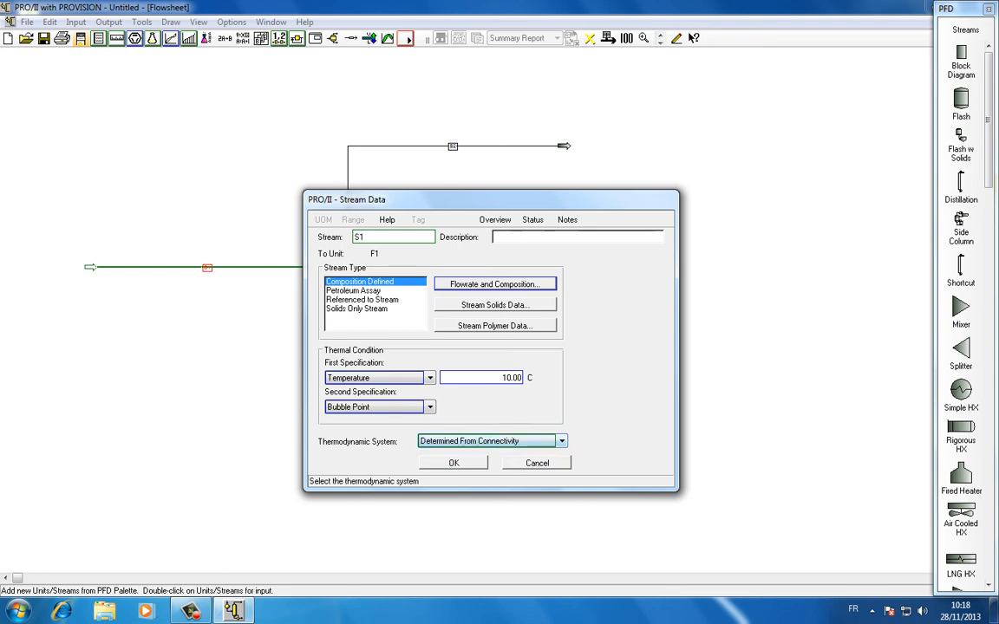
drag(491, 200, 564, 199)
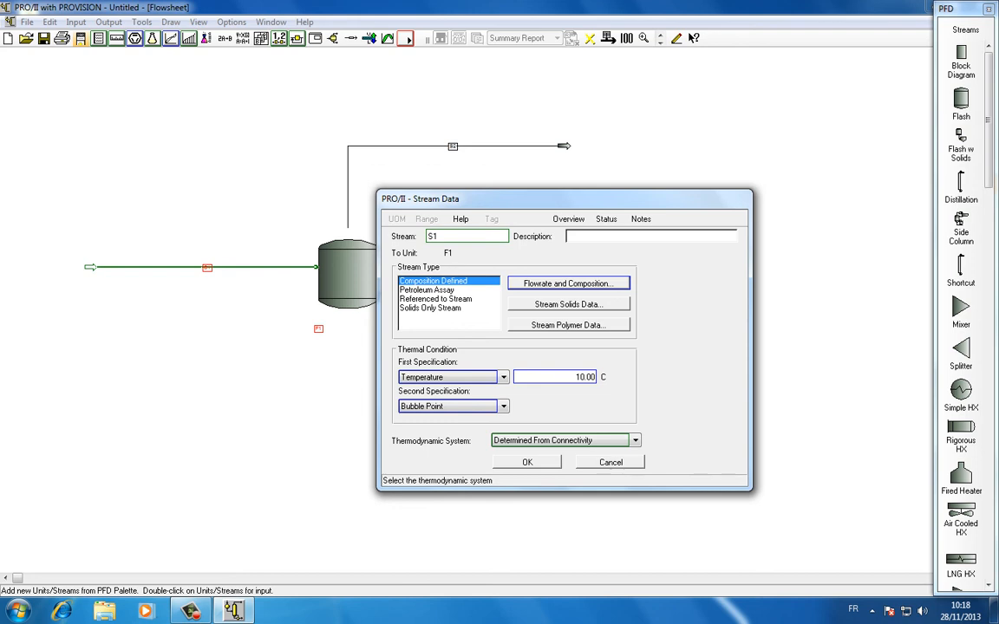
key(Return)
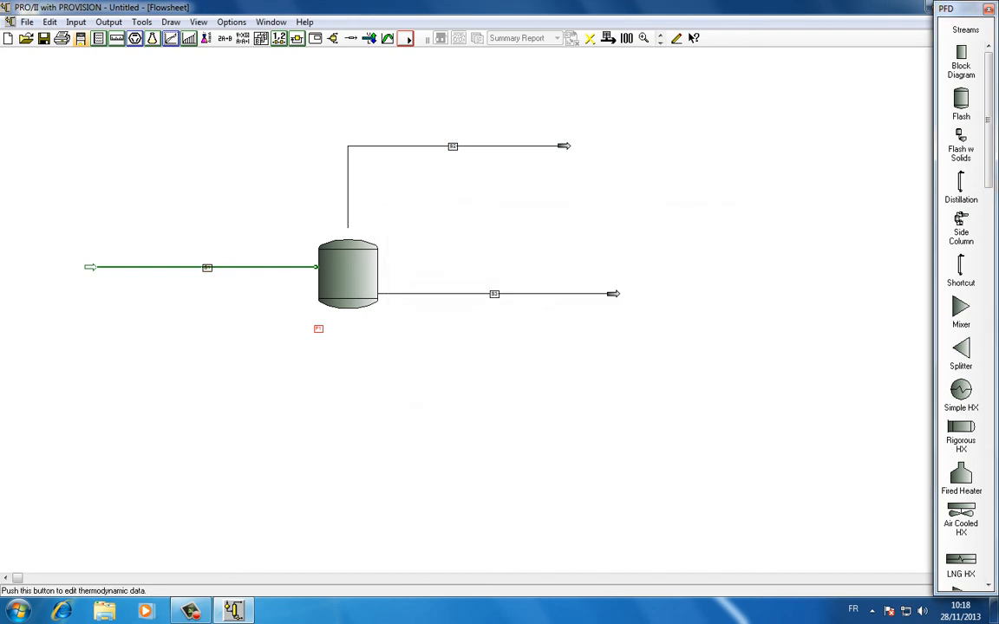
Step: Open the data of flash drum F1 and review the options for its first and second specifications
double_click(347, 286)
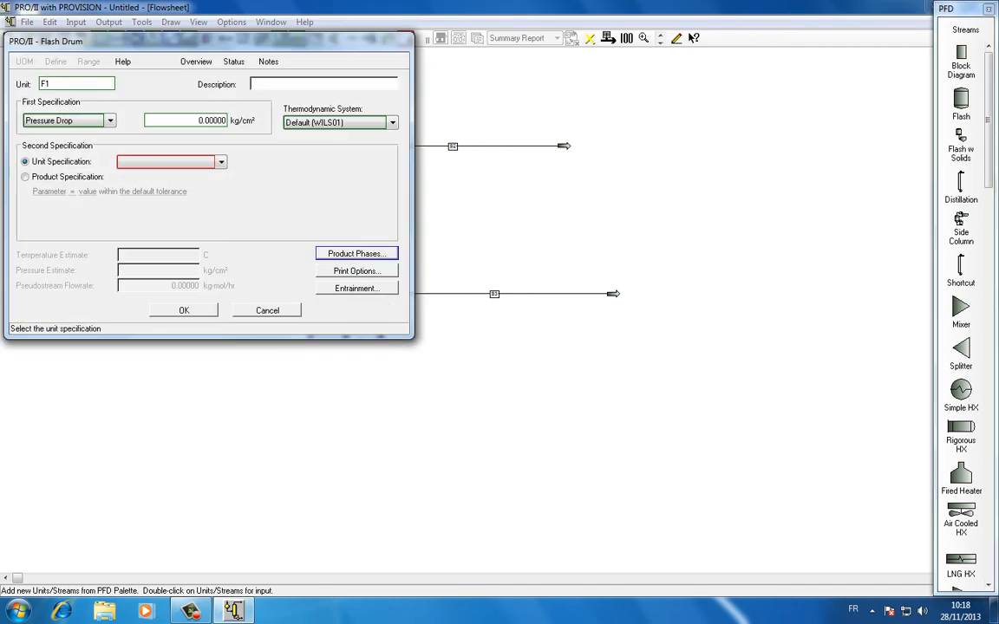
drag(113, 42, 323, 164)
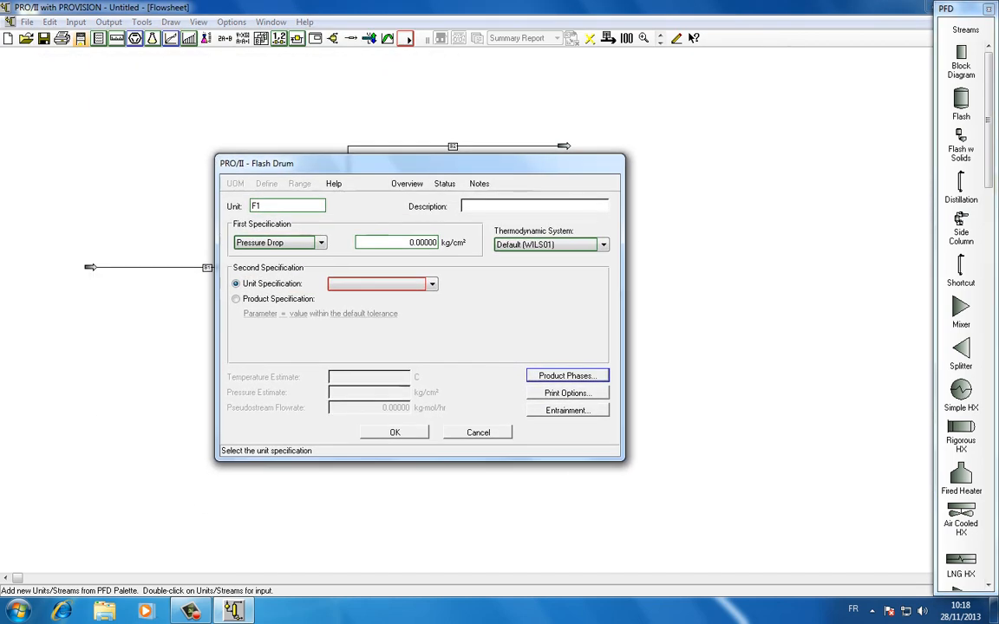
click(321, 243)
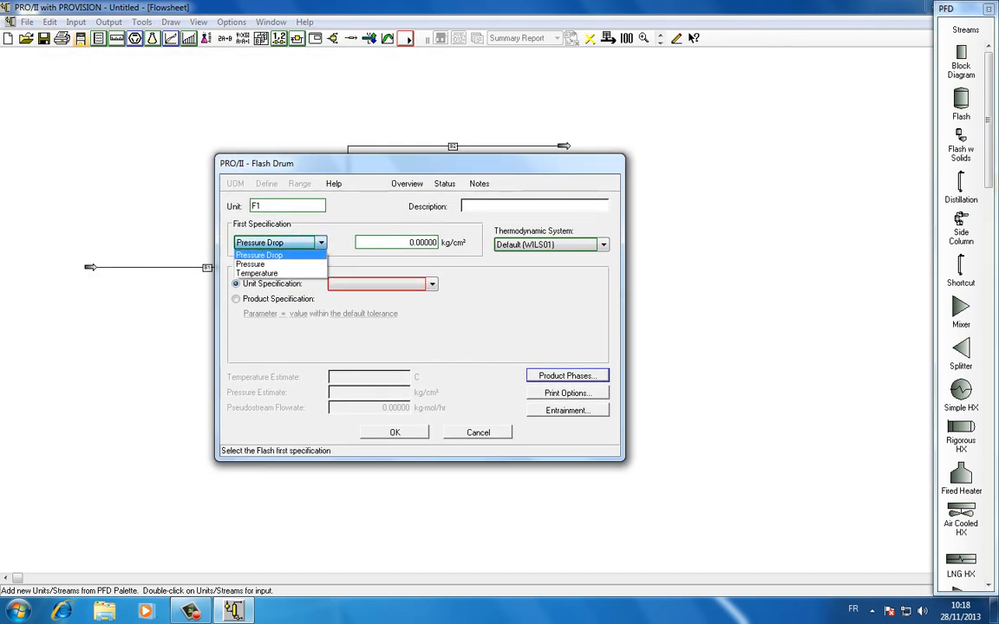
click(321, 242)
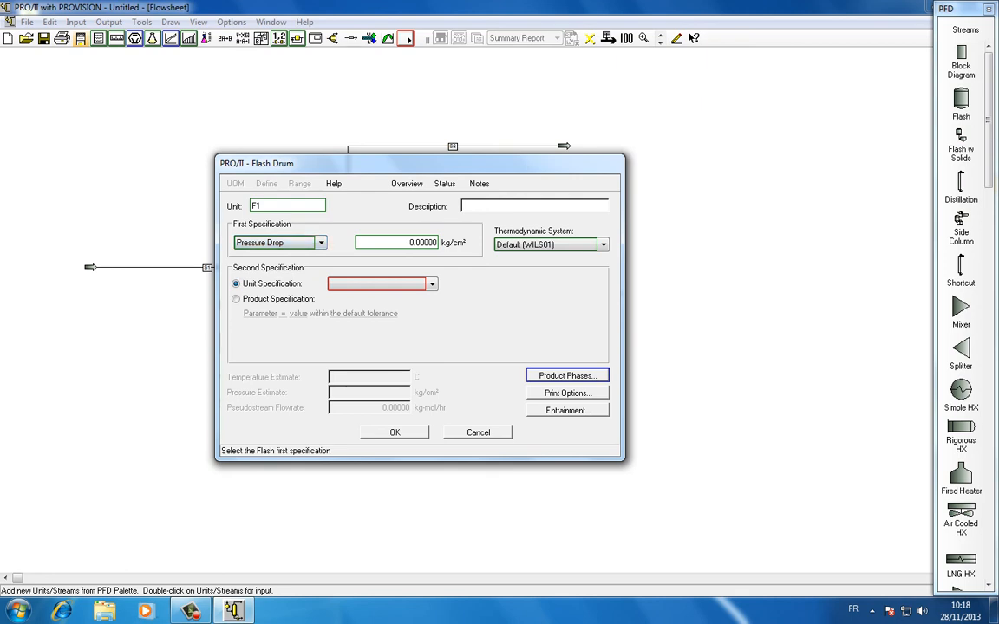
click(397, 242)
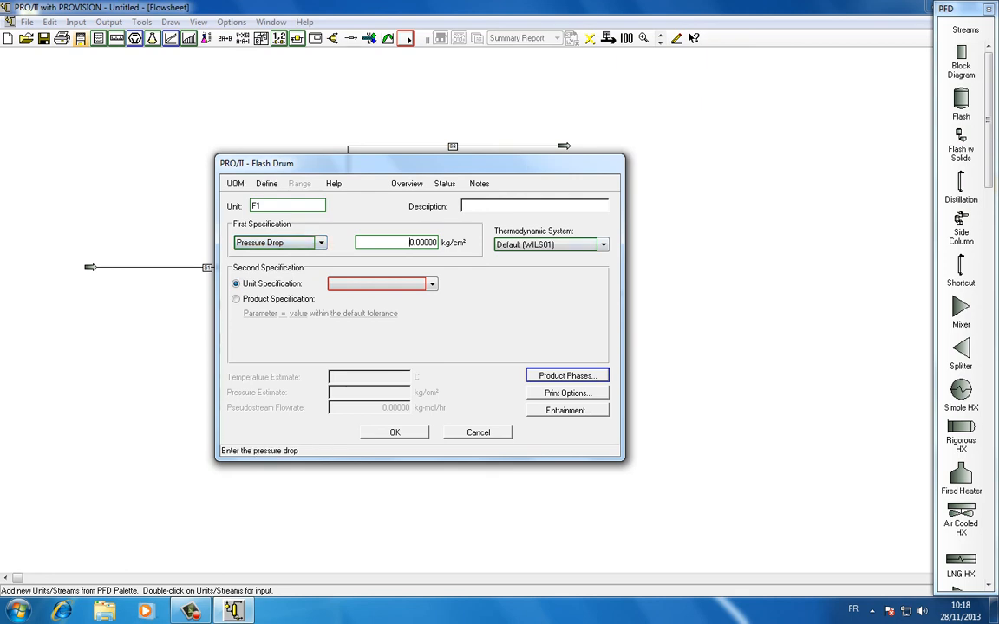
click(432, 285)
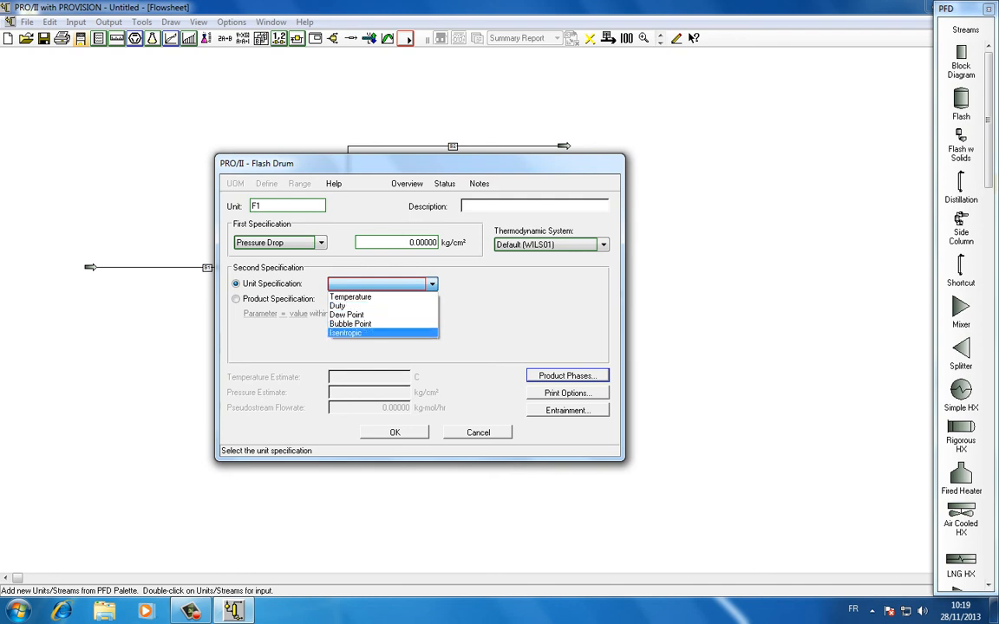
click(432, 285)
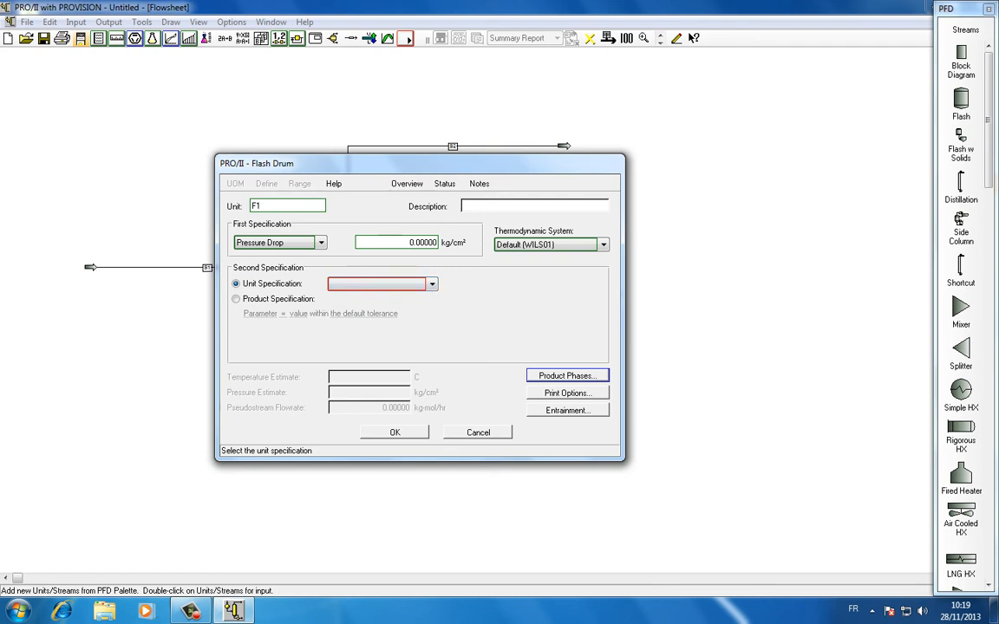
Step: Set the first specification of flash drum F1 to a temperature of 15 C
drag(399, 164, 567, 183)
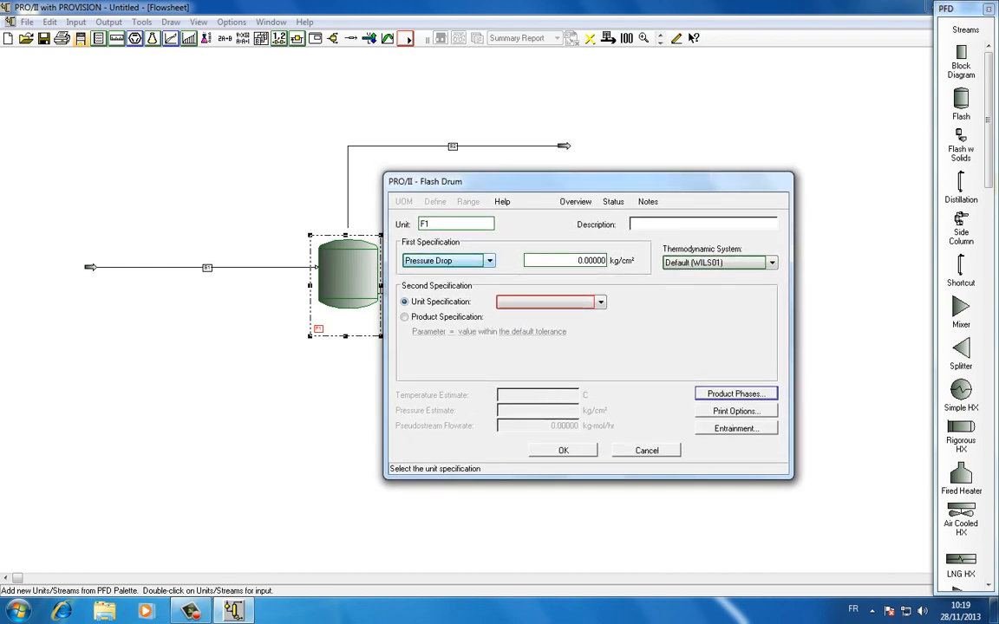
click(489, 261)
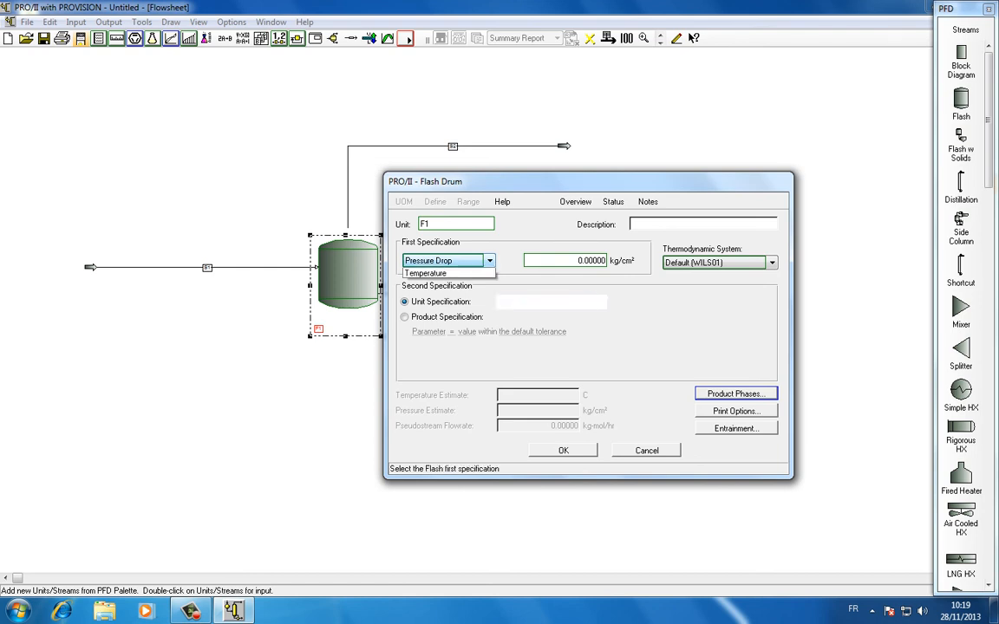
key(Return)
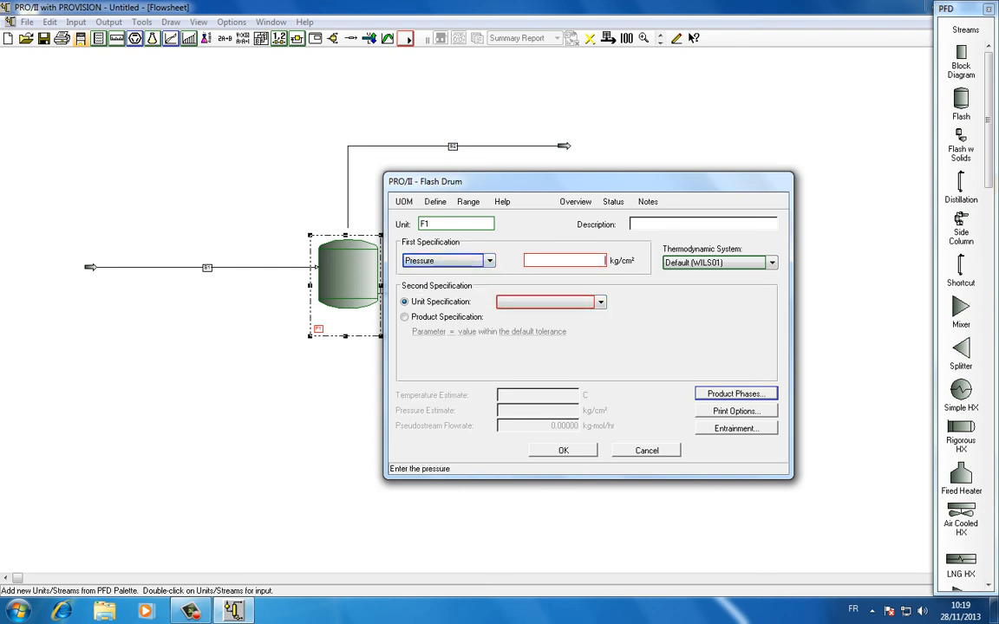
click(490, 261)
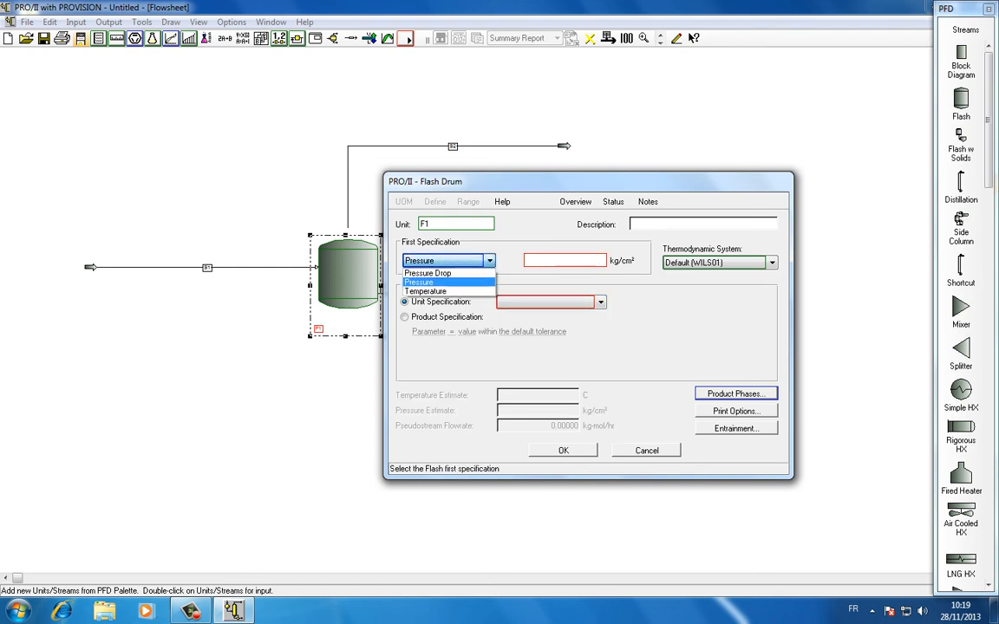
click(434, 292)
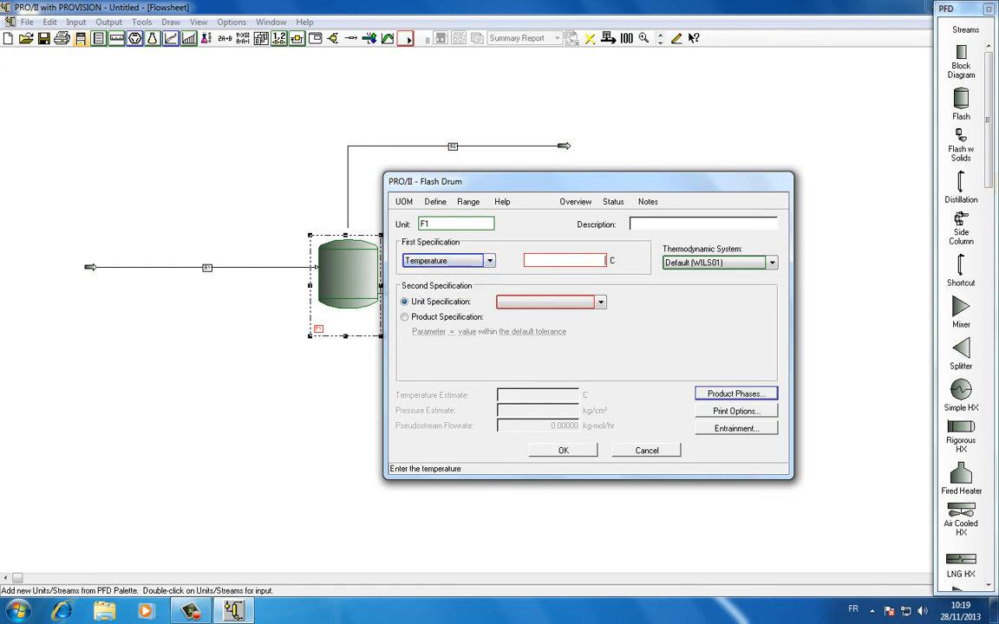
text(15)
Step: Set the second specification of flash drum F1 to Pressure Drop, keep 0 kg/cm², and confirm the drum data
click(600, 303)
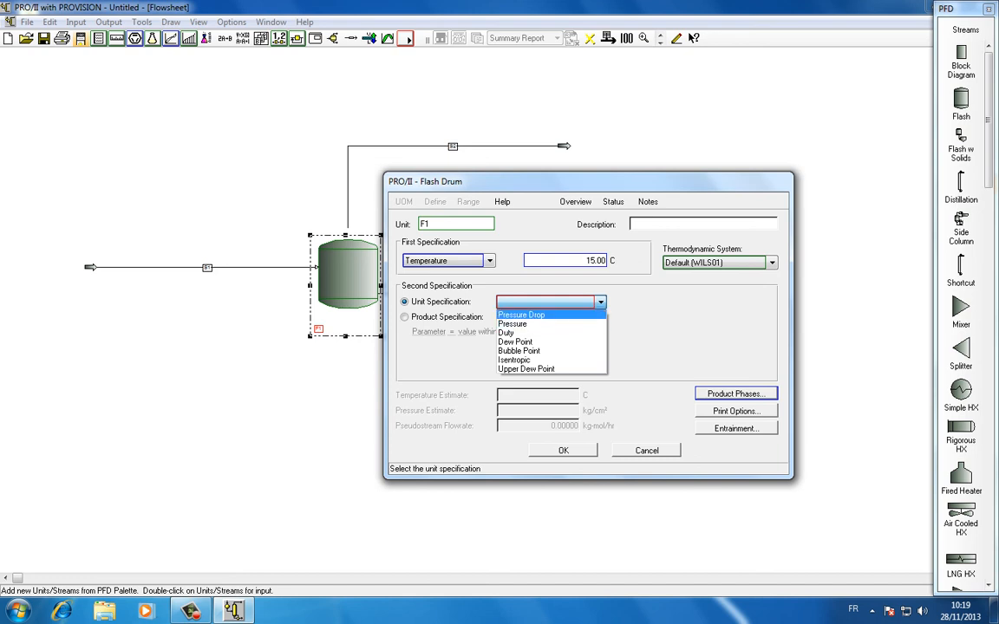
click(522, 315)
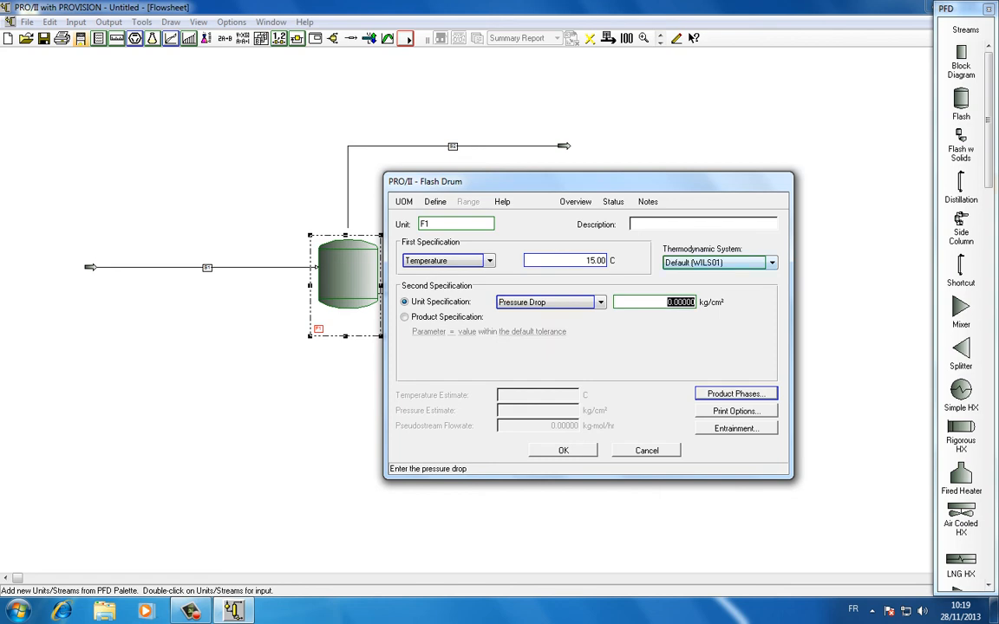
click(562, 450)
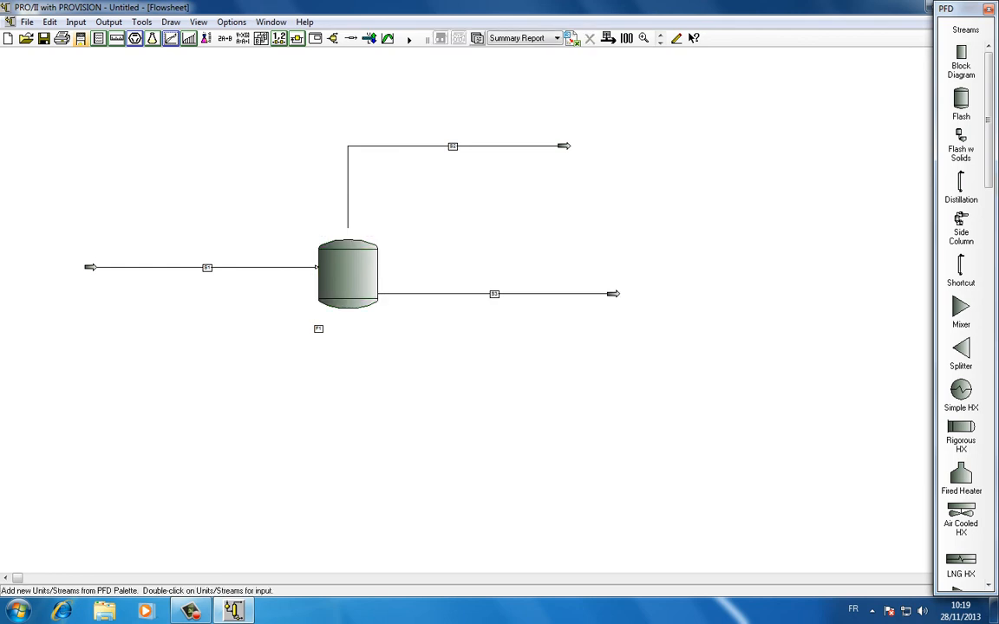
Step: Uncover the Run palette from behind the PFD palette and restore the maximized main window to a movable size
mouse_move(962, 9)
mouse_down()
mouse_move(871, 6)
mouse_move(972, 28)
mouse_up()
click(171, 38)
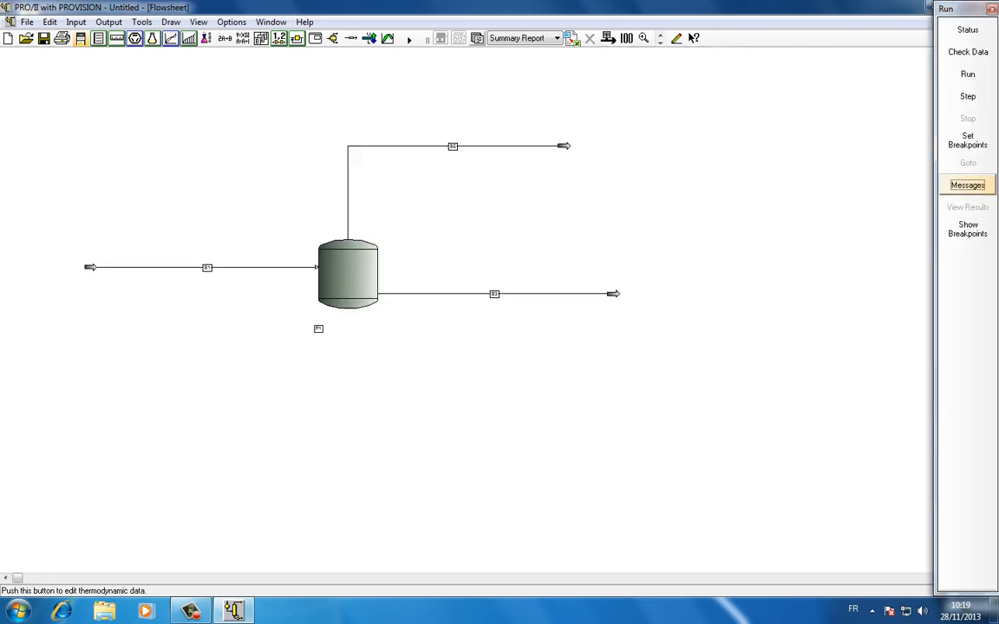
double_click(811, 7)
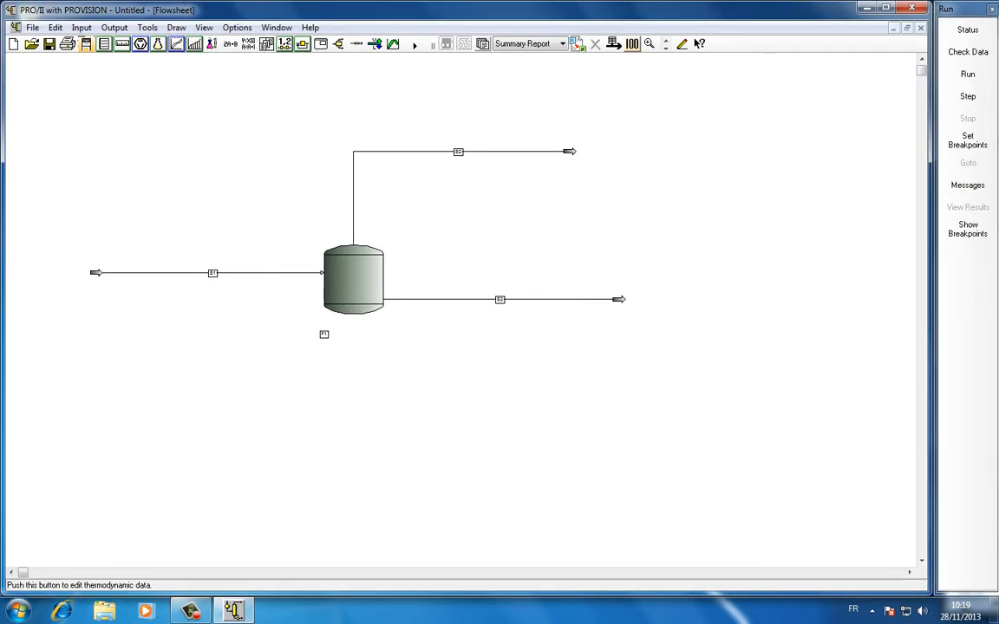
mouse_move(813, 8)
mouse_down()
mouse_move(802, 199)
mouse_move(869, 3)
mouse_move(807, 30)
mouse_move(830, 14)
mouse_up()
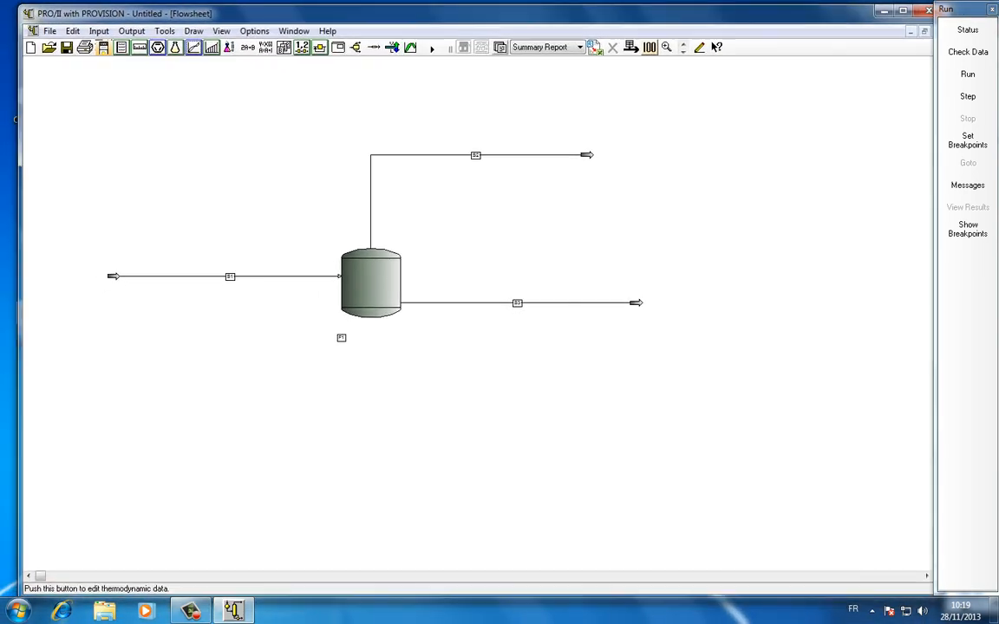
Step: Show and hide the run messages window, and run the flash simulation
click(968, 186)
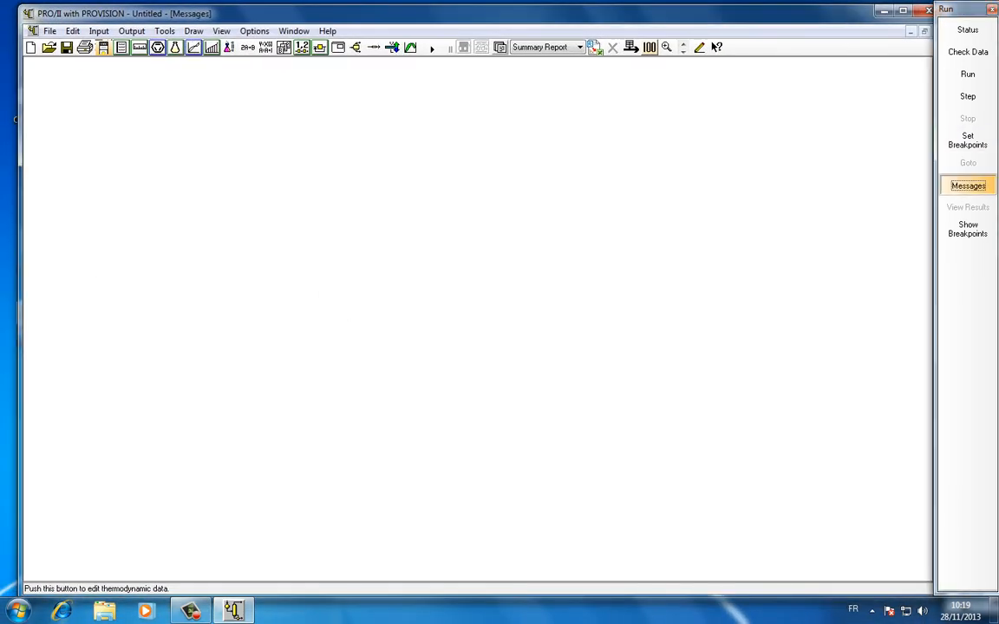
click(967, 186)
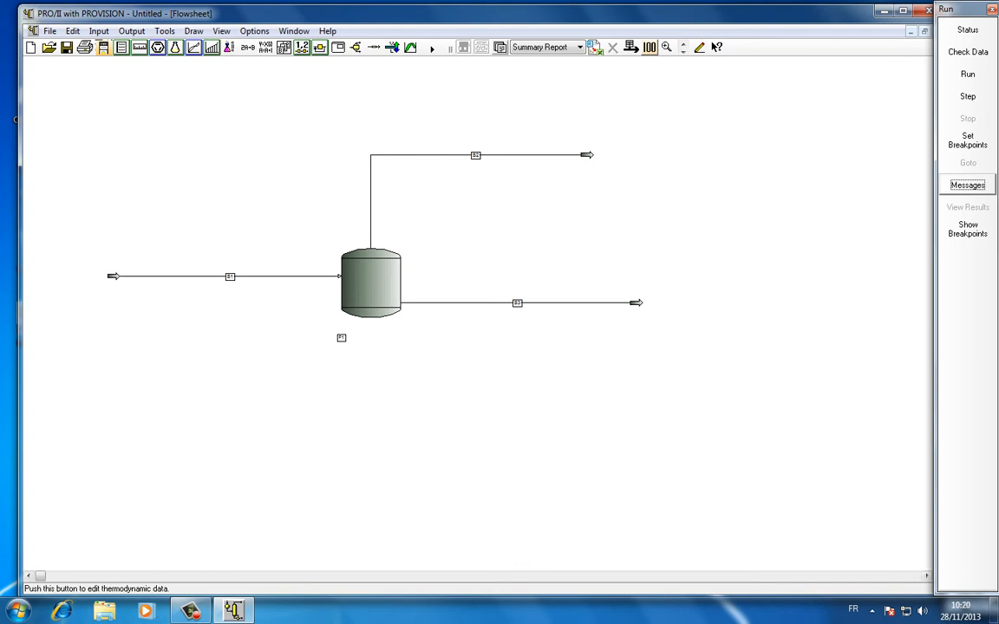
click(356, 47)
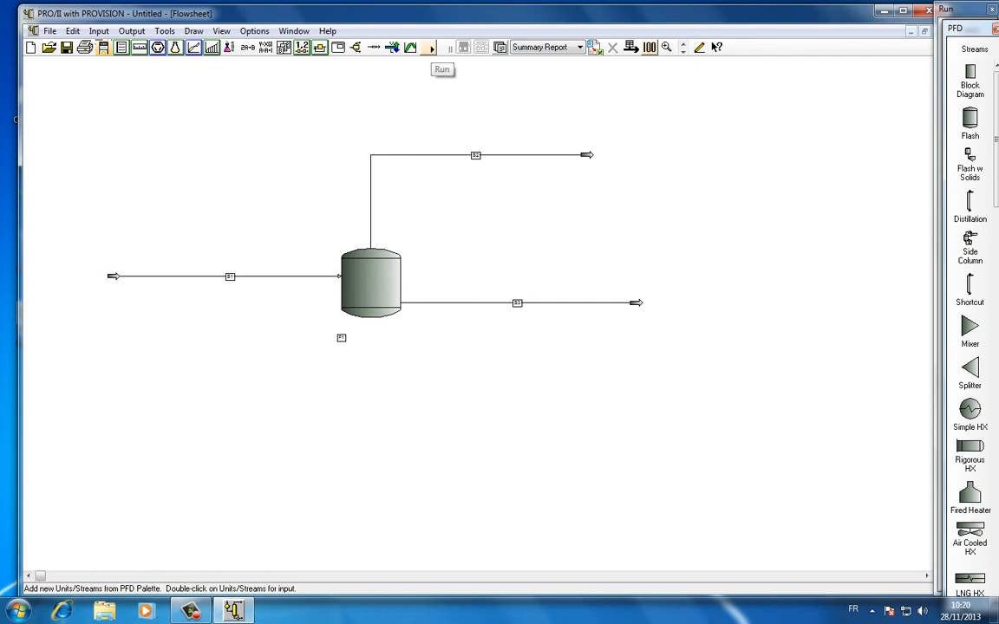
click(431, 48)
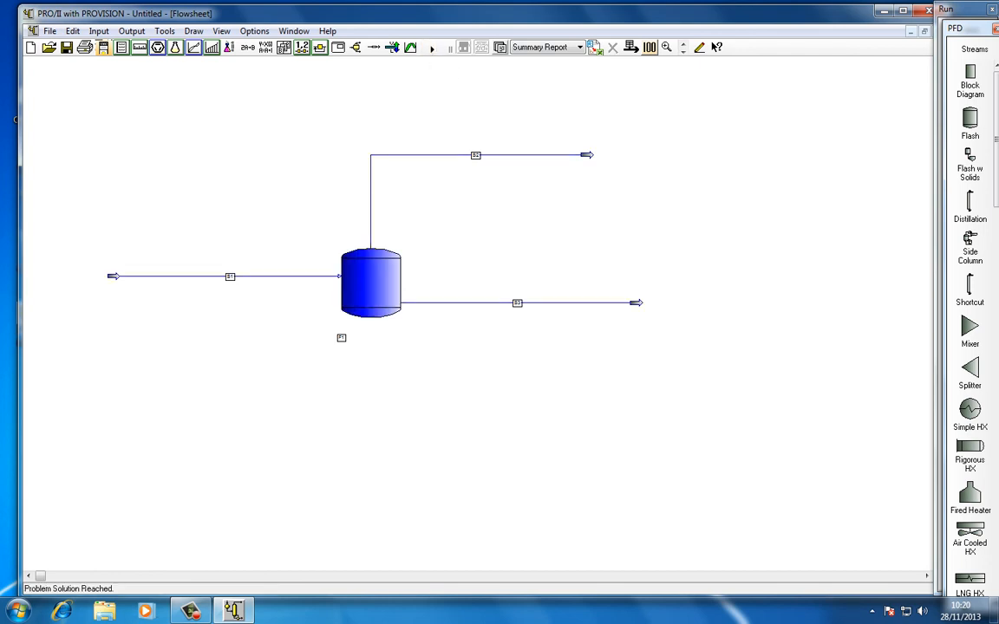
Step: Reduce the flowsheet window, show the run messages beneath it, and rerun the simulation
click(924, 32)
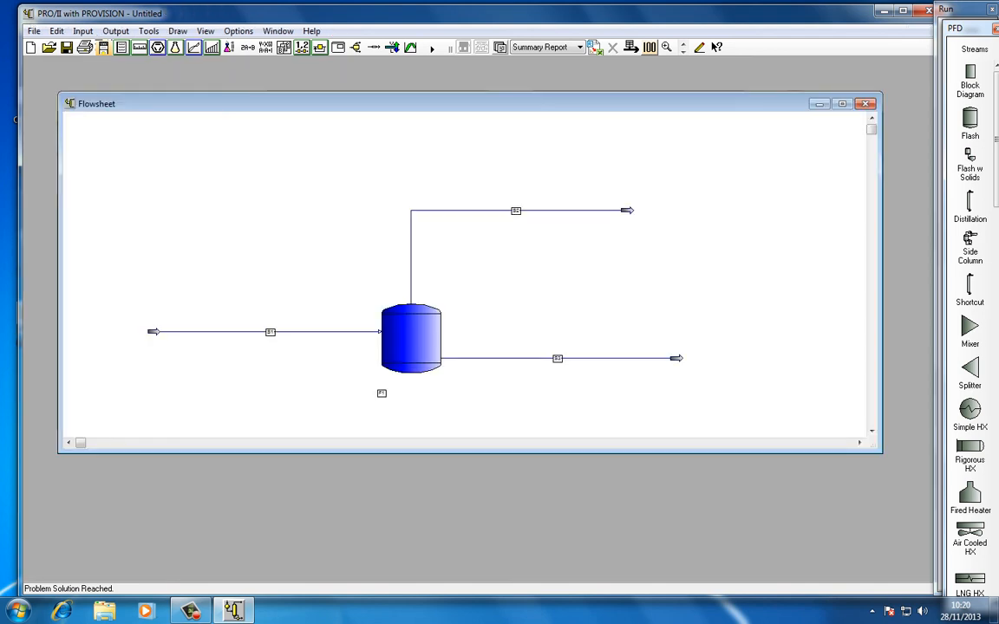
drag(469, 103, 462, 79)
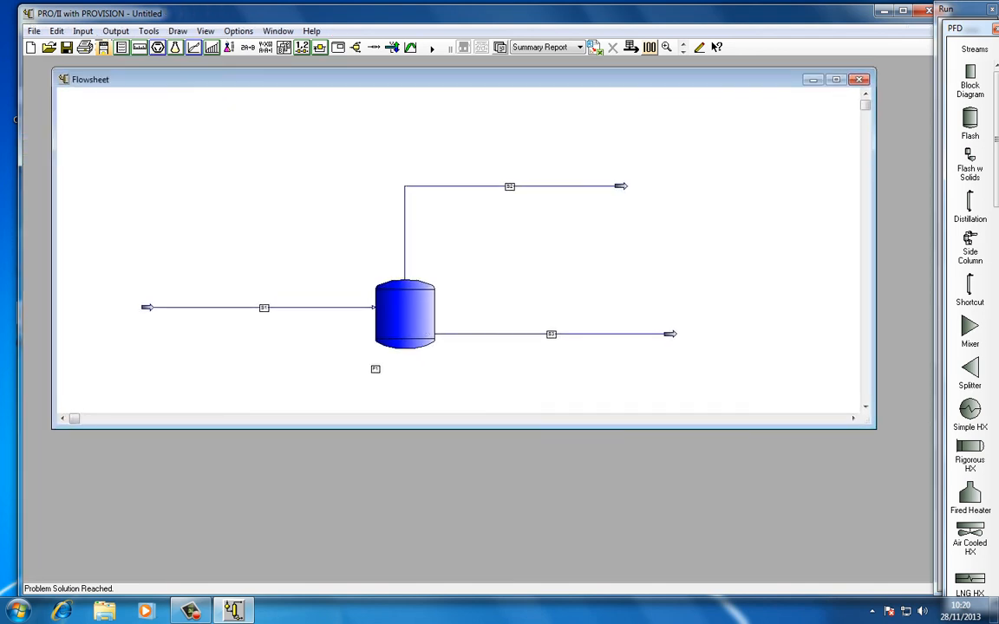
click(961, 10)
click(968, 186)
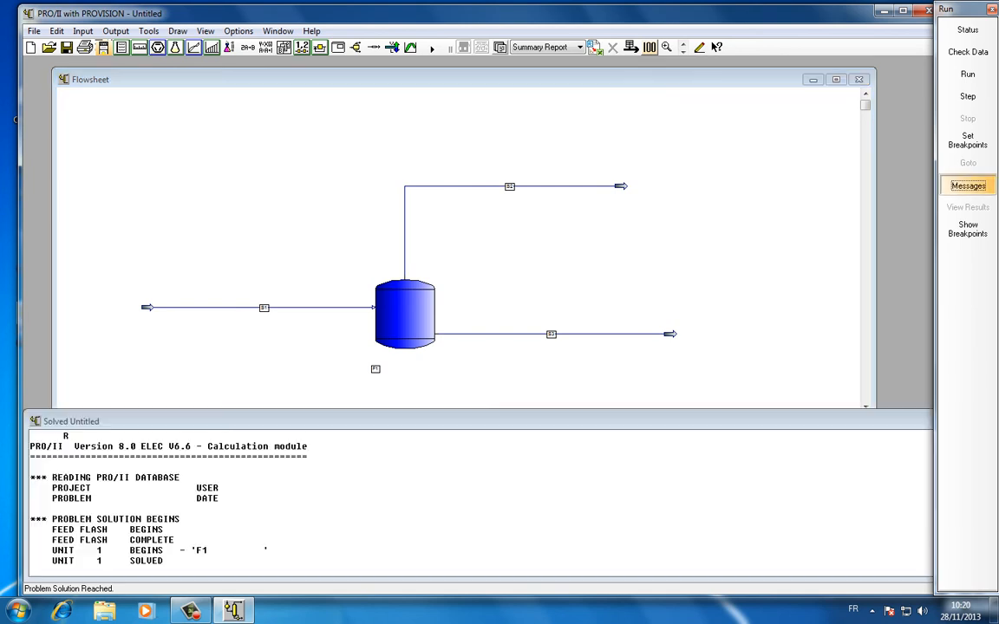
mouse_move(485, 421)
mouse_down()
mouse_move(475, 389)
mouse_move(470, 410)
mouse_move(491, 403)
mouse_move(481, 412)
mouse_up()
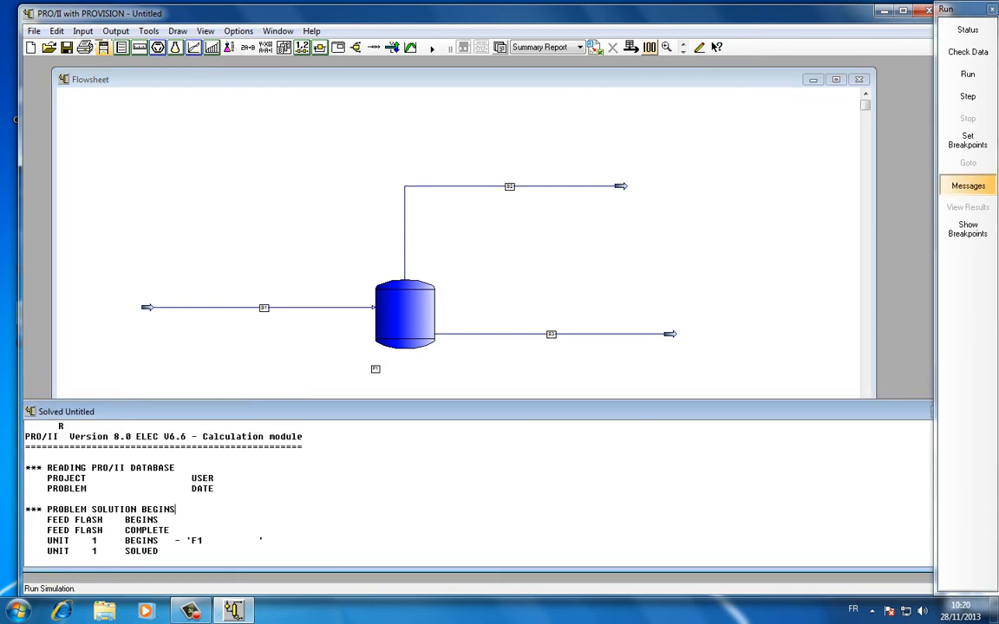
click(431, 46)
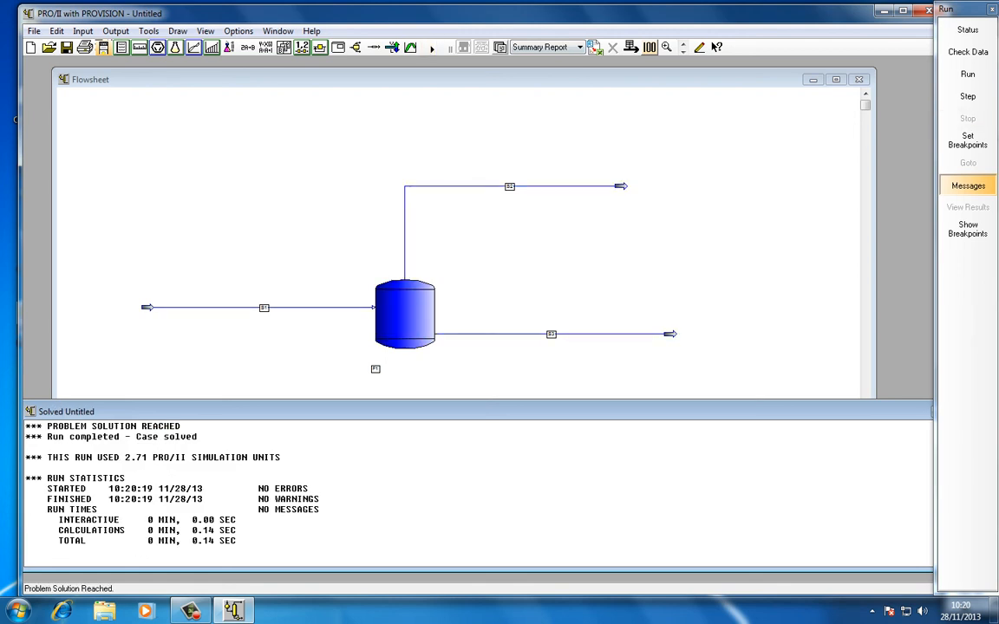
Step: Examine the run statistics in the messages, including run times, errors and warnings
drag(320, 509, 25, 489)
click(238, 531)
drag(54, 519, 236, 540)
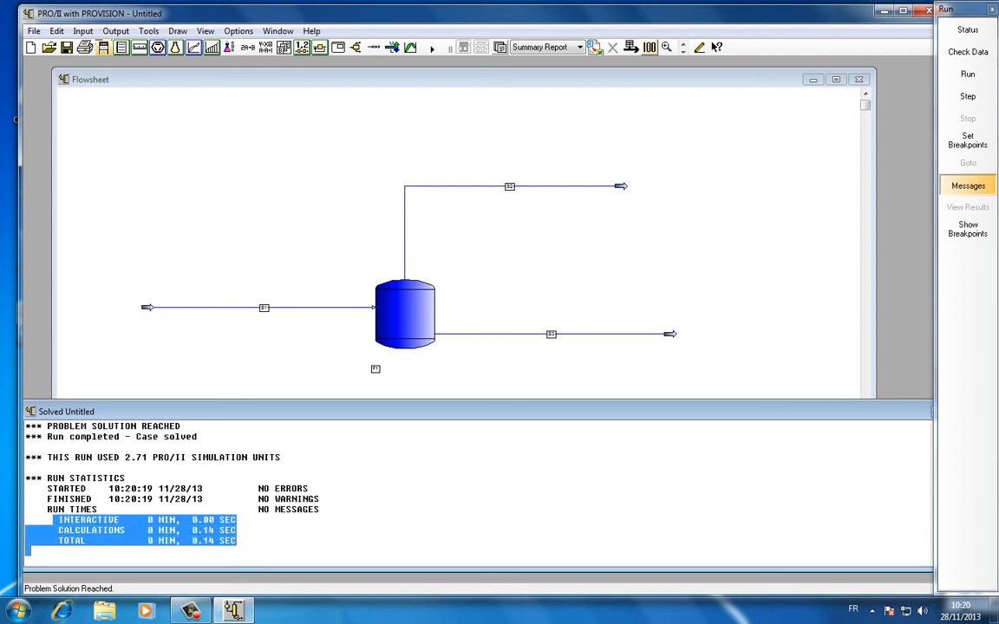
click(31, 551)
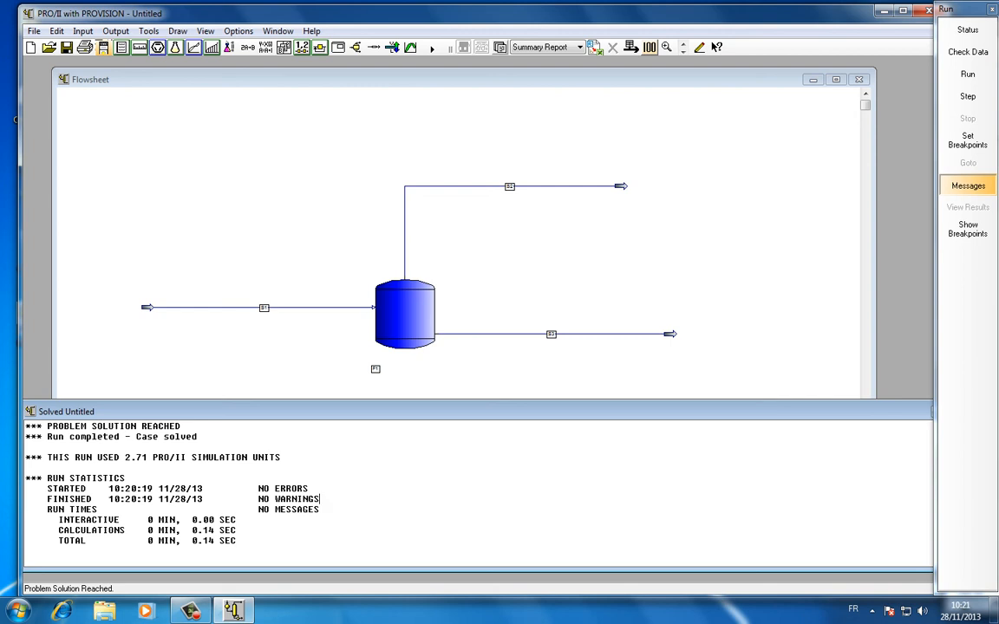
click(320, 510)
Step: Check the data of overhead product stream S2 and generate its results report despite the modified-input prompt
double_click(509, 187)
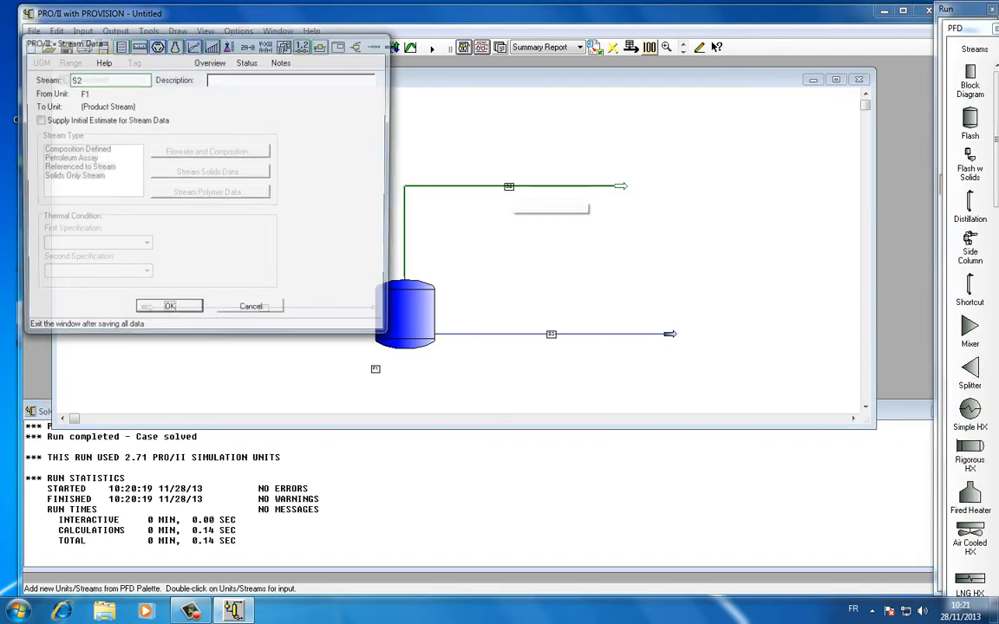
key(Return)
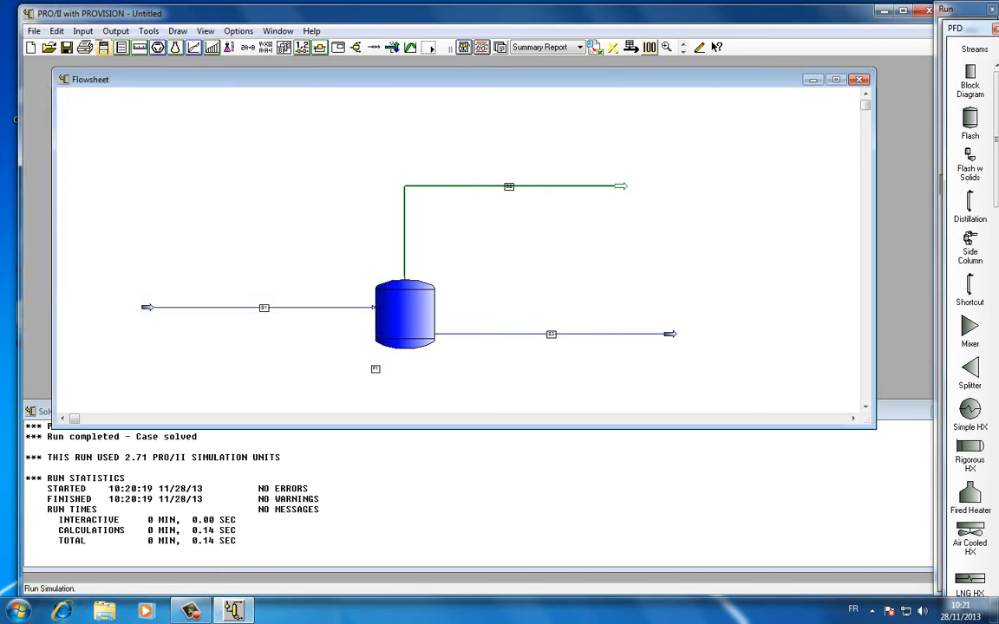
right_click(522, 185)
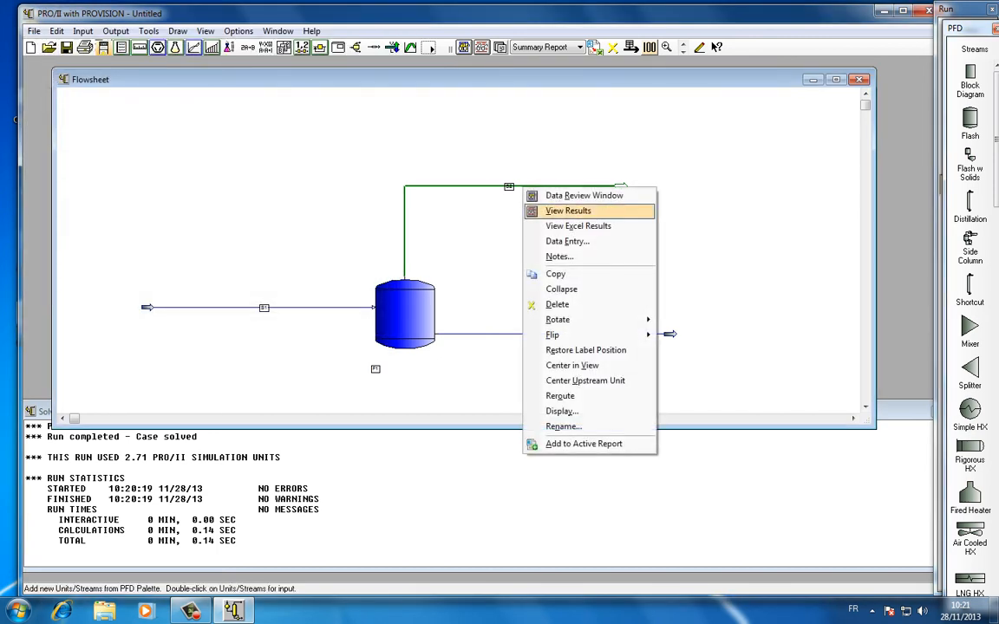
click(568, 211)
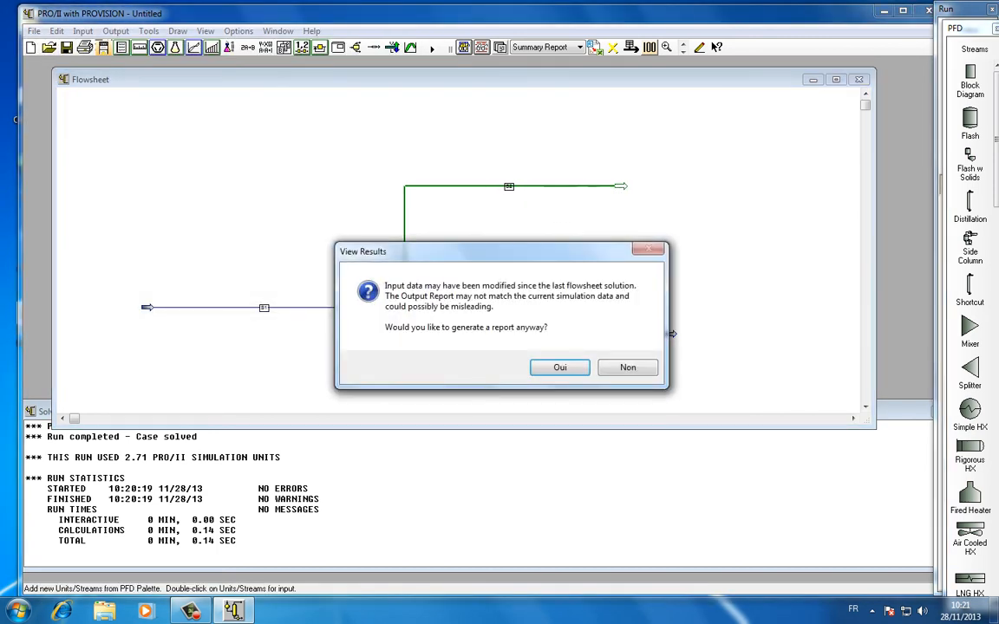
key(Return)
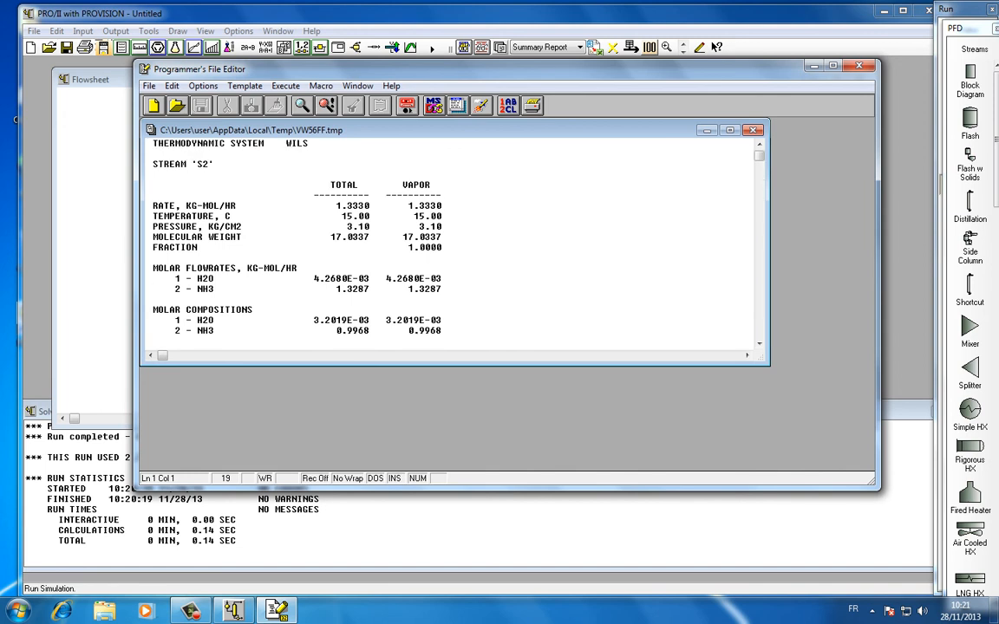
Step: Examine the total and vapor columns of the stream S2 report for rate, temperature and pressure
drag(329, 184, 431, 185)
click(443, 205)
click(443, 216)
drag(419, 216, 442, 226)
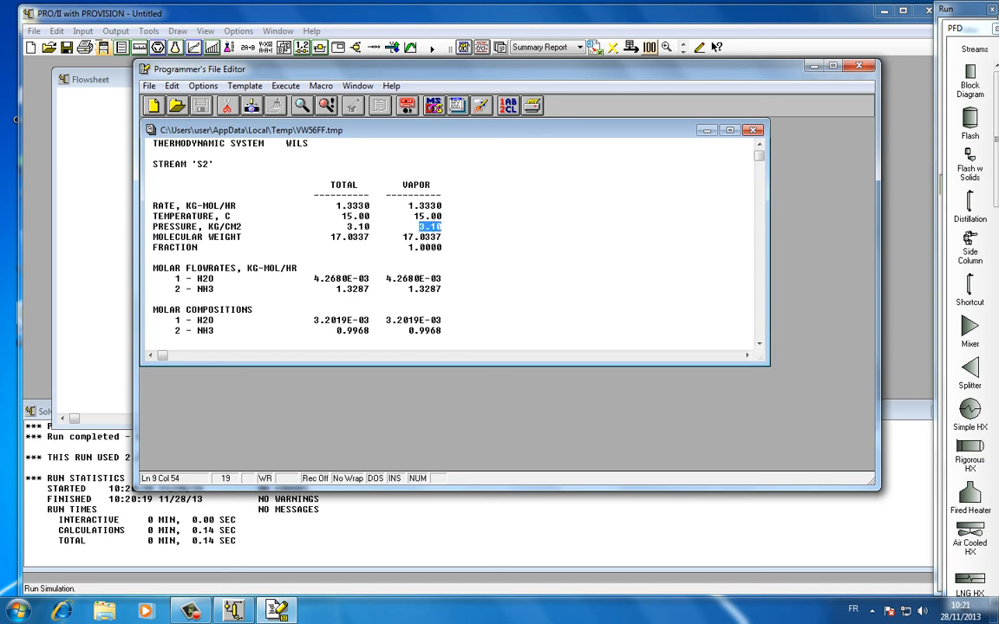
Step: Examine the vapor fraction, molar flowrates and NH3 molar composition in the stream S2 report and close it
key(Down)
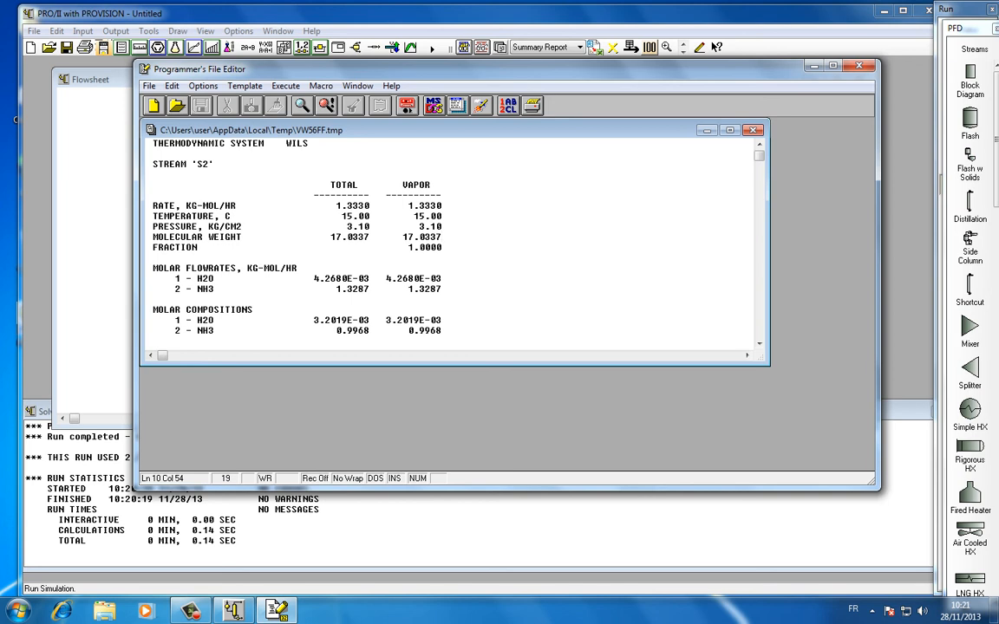
drag(408, 247, 158, 258)
click(443, 279)
scroll(451, 243, down, 1)
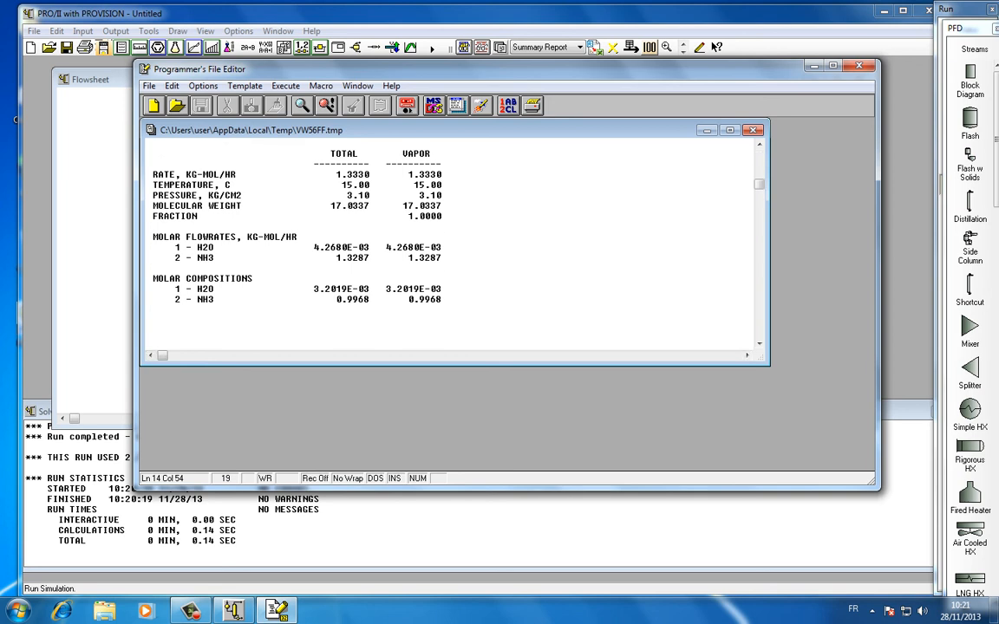
drag(408, 299, 442, 299)
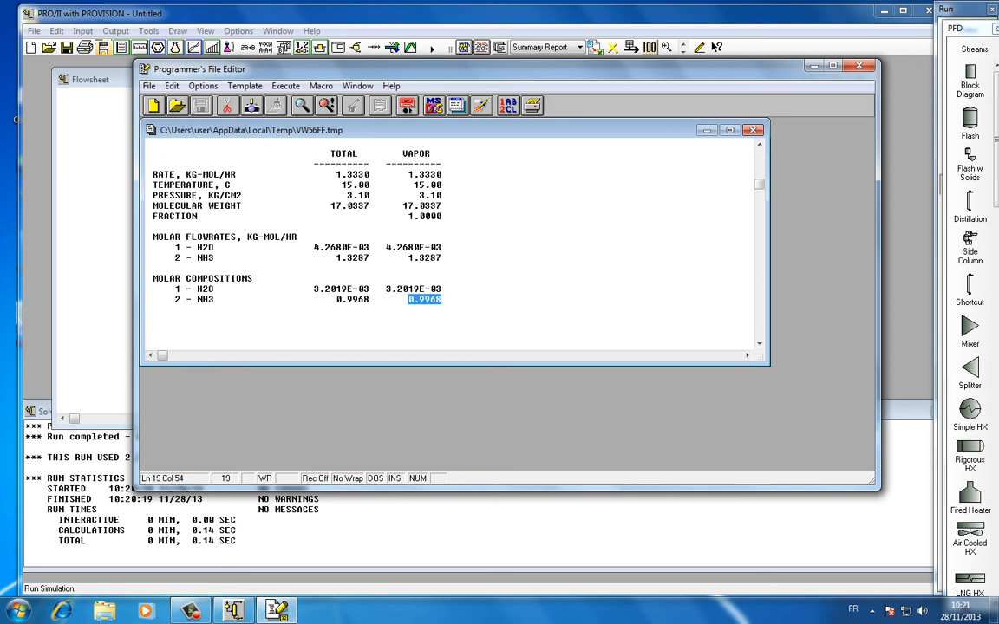
click(444, 299)
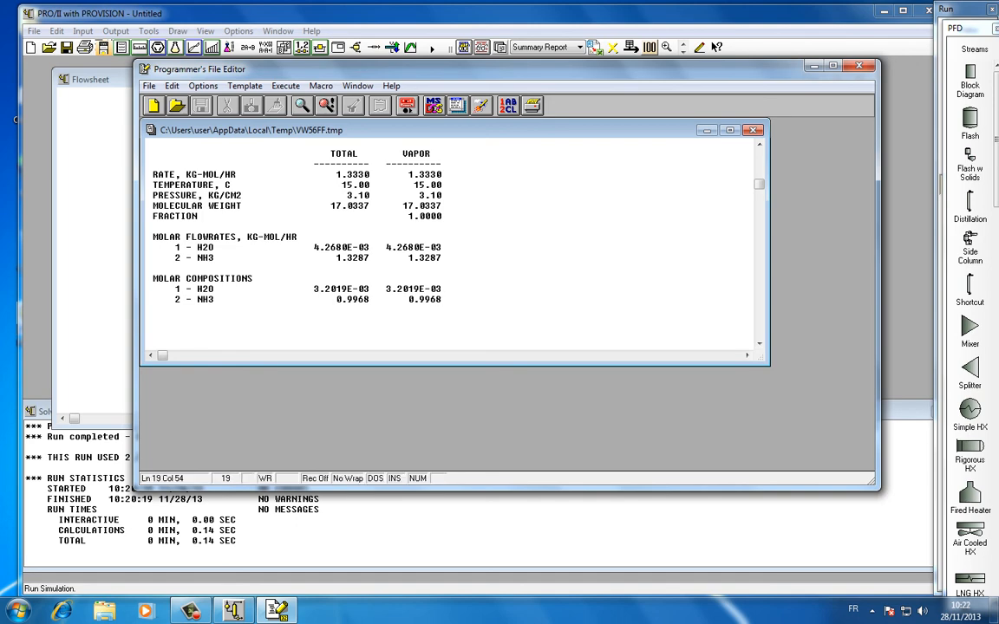
click(859, 66)
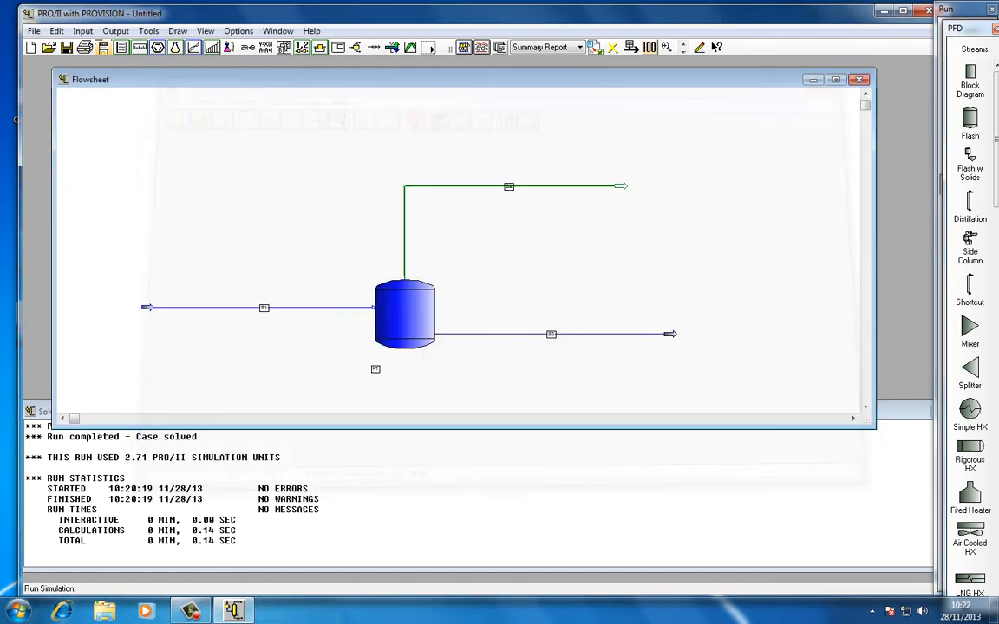
Step: Generate the results report for the flash drum's bottom product stream S3
click(598, 291)
right_click(577, 335)
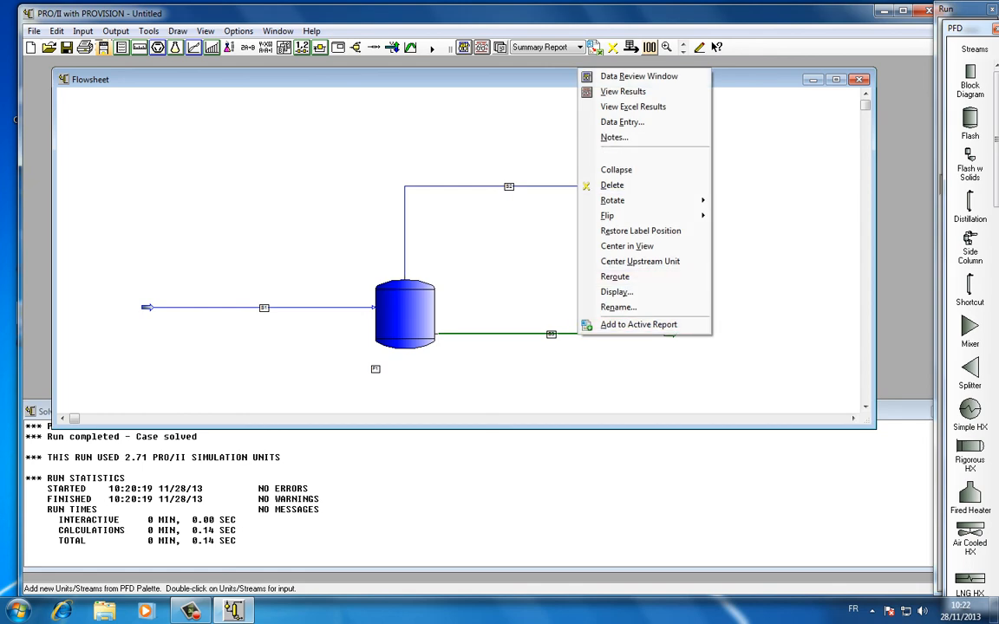
click(622, 91)
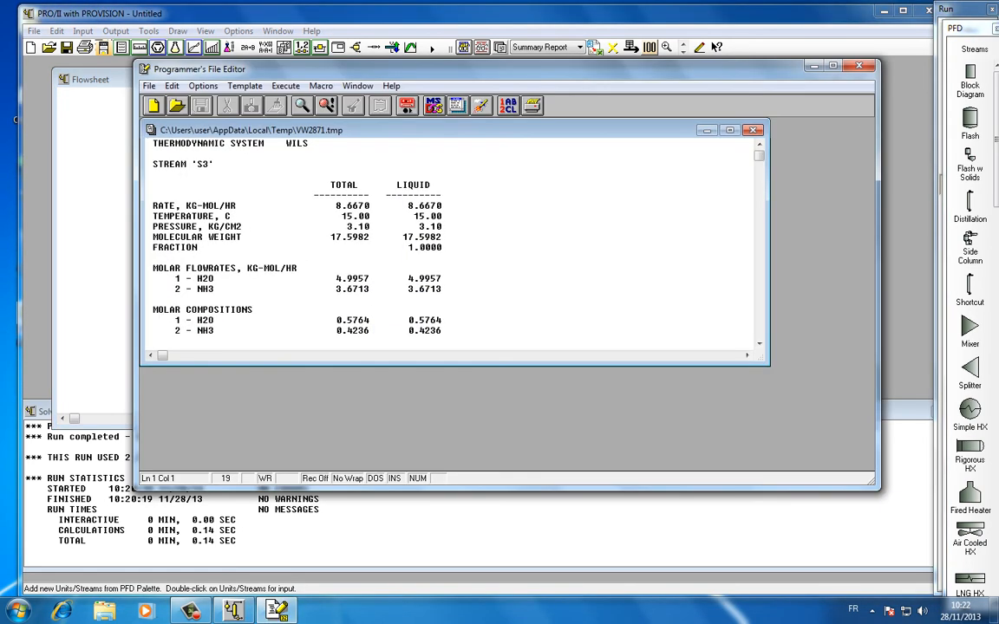
Step: Examine the liquid molar compositions of H2O and NH3 in the stream S3 report and close it
scroll(451, 243, down, 1)
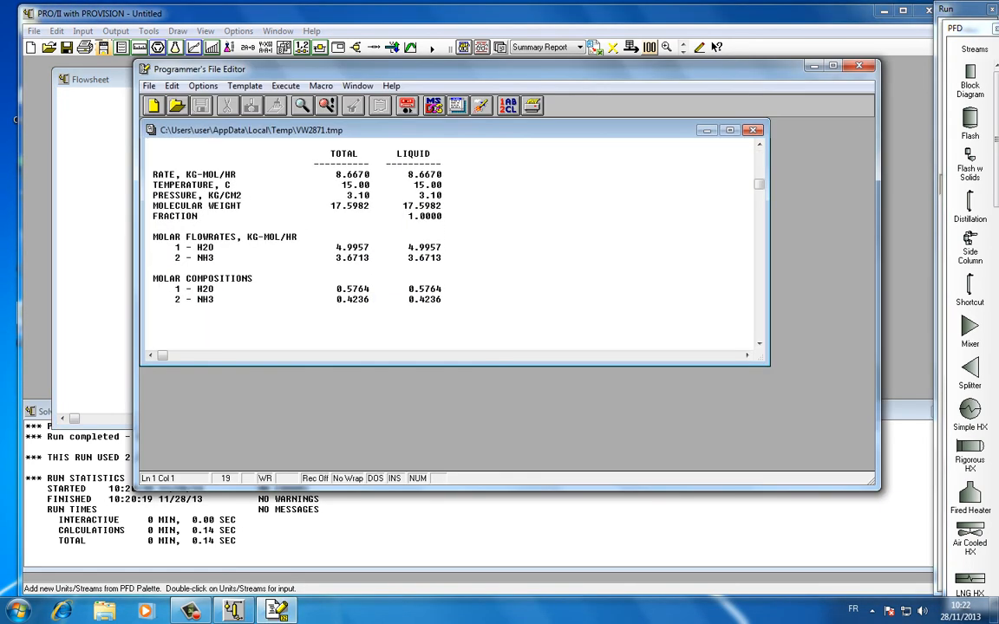
drag(408, 289, 441, 299)
click(442, 300)
click(408, 299)
drag(437, 300, 409, 300)
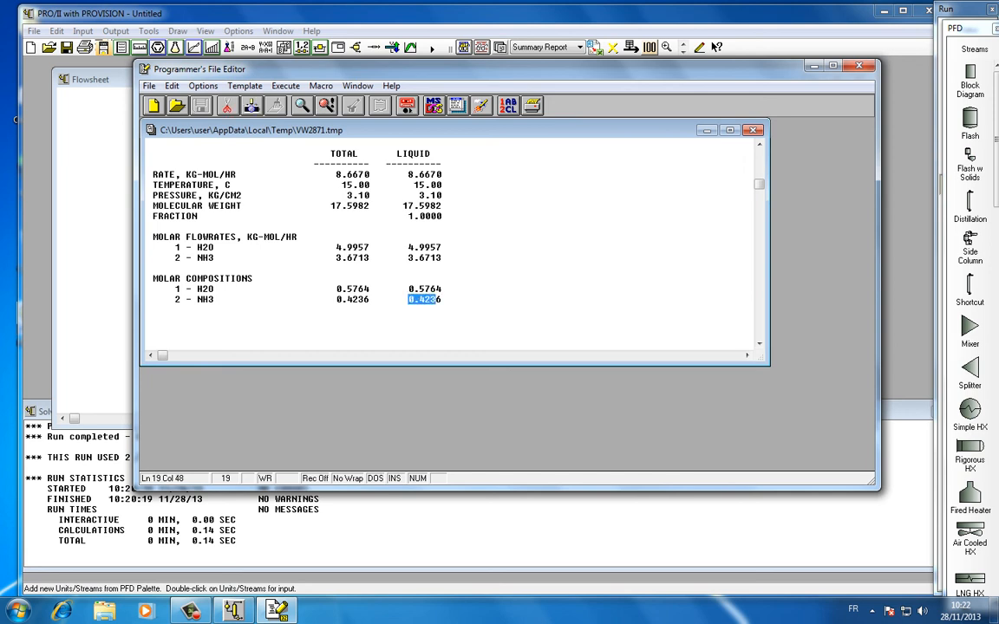
click(441, 300)
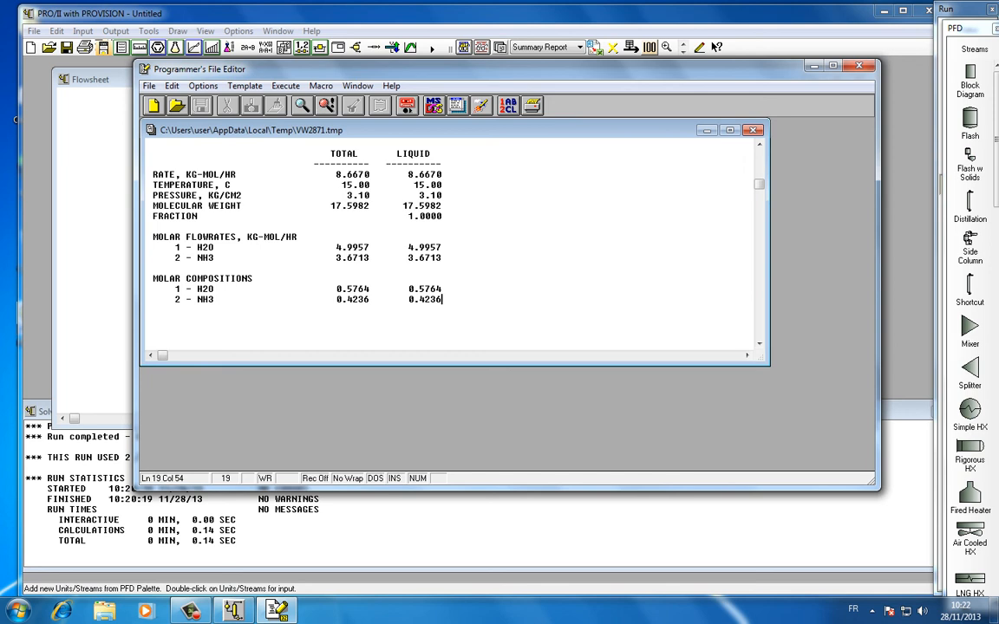
click(859, 66)
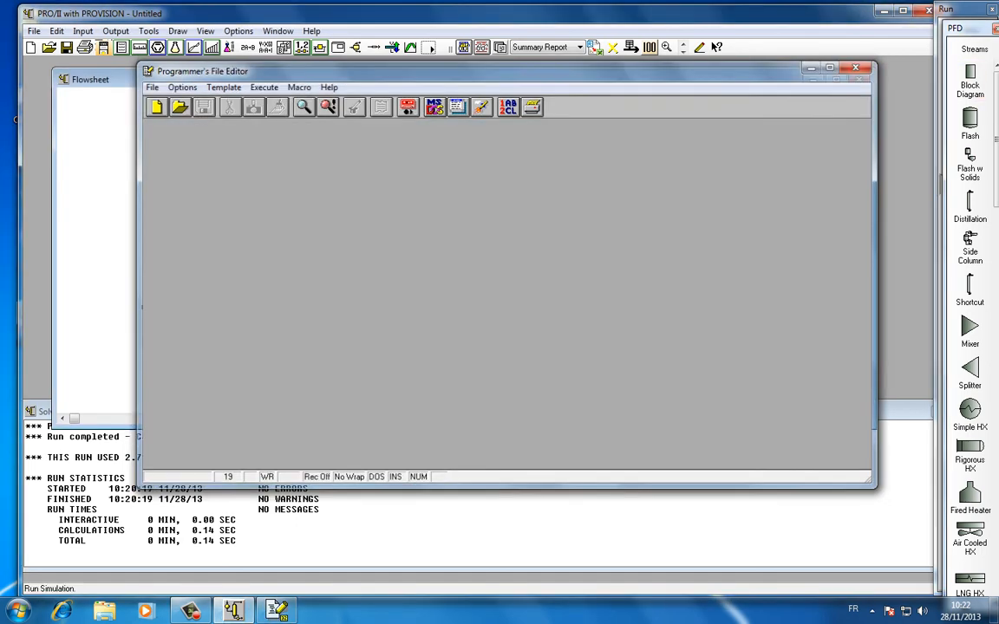
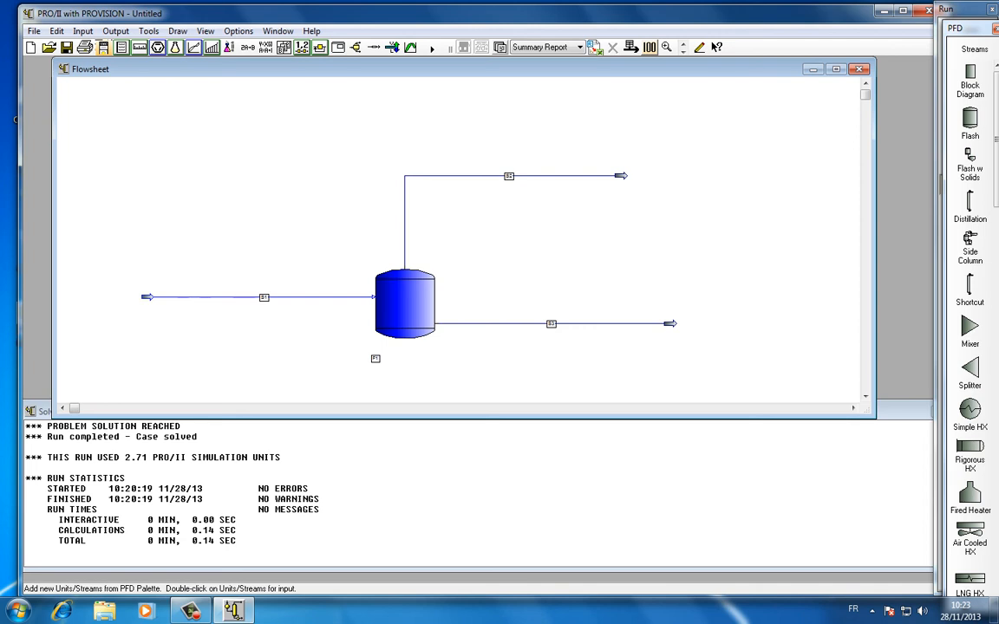
click(191, 611)
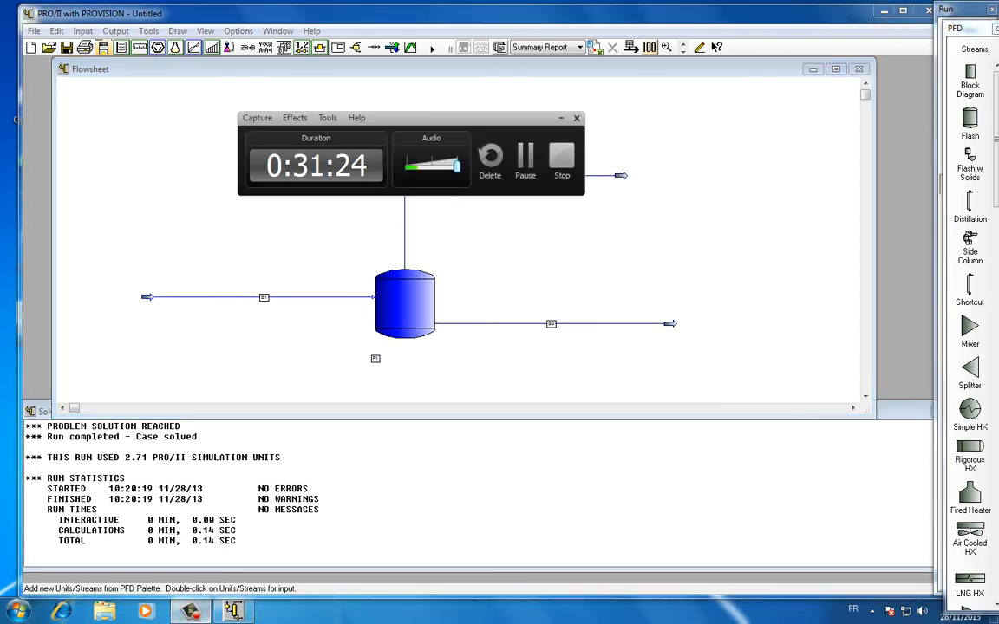
drag(460, 118, 619, 86)
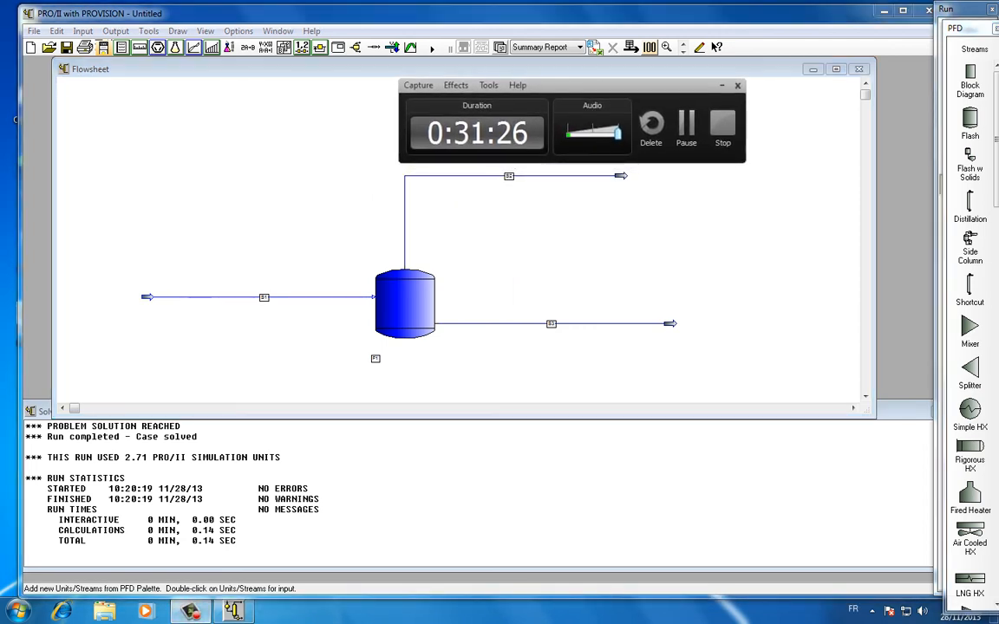